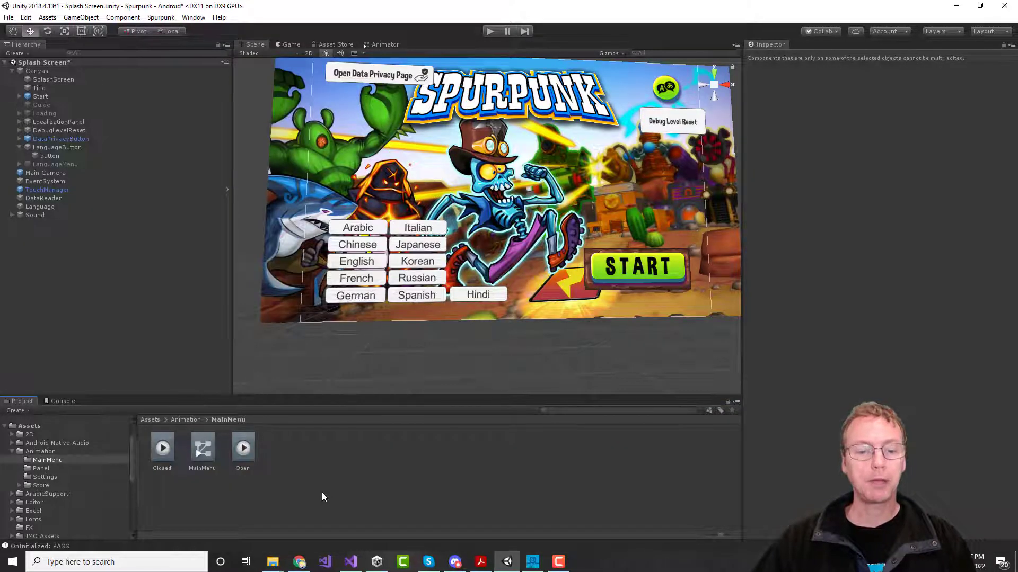
Step: Create a new animation clip in the MainMenu folder and name it ButtonBob
{"action": "right_click", "coordinate": [300, 460]}
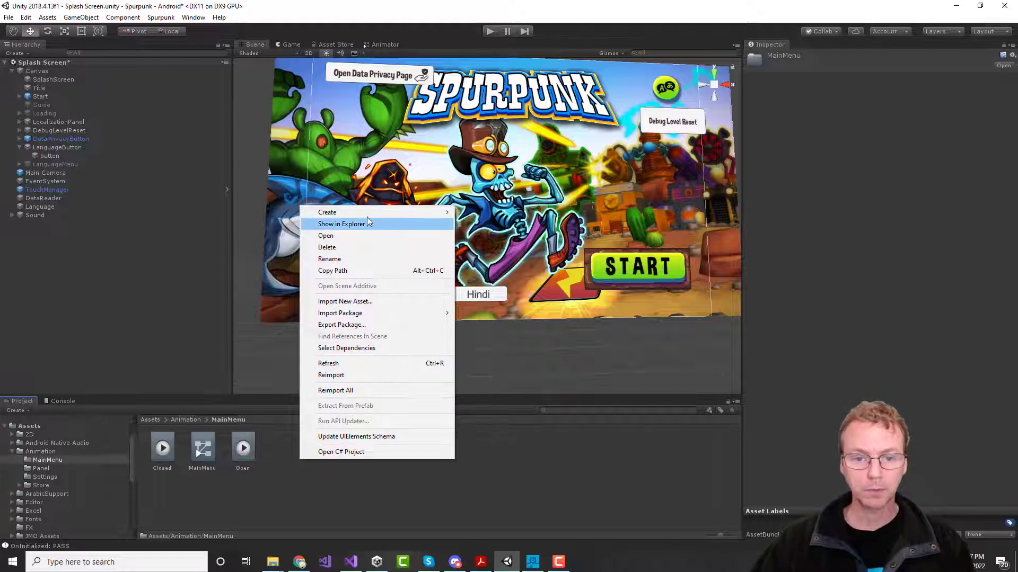
{"action": "mouse_move", "coordinate": [389, 214]}
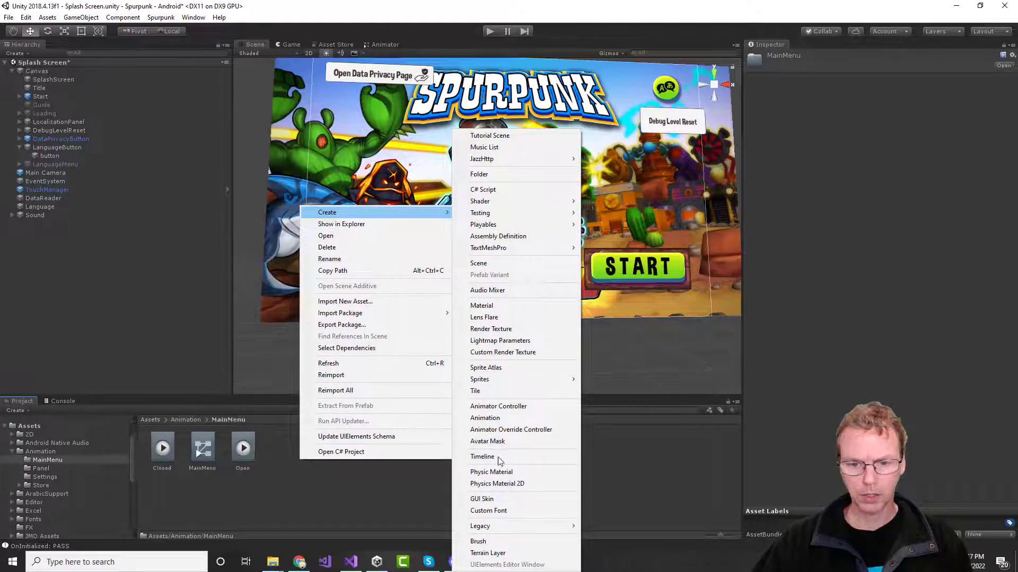
{"action": "left_click", "coordinate": [498, 418]}
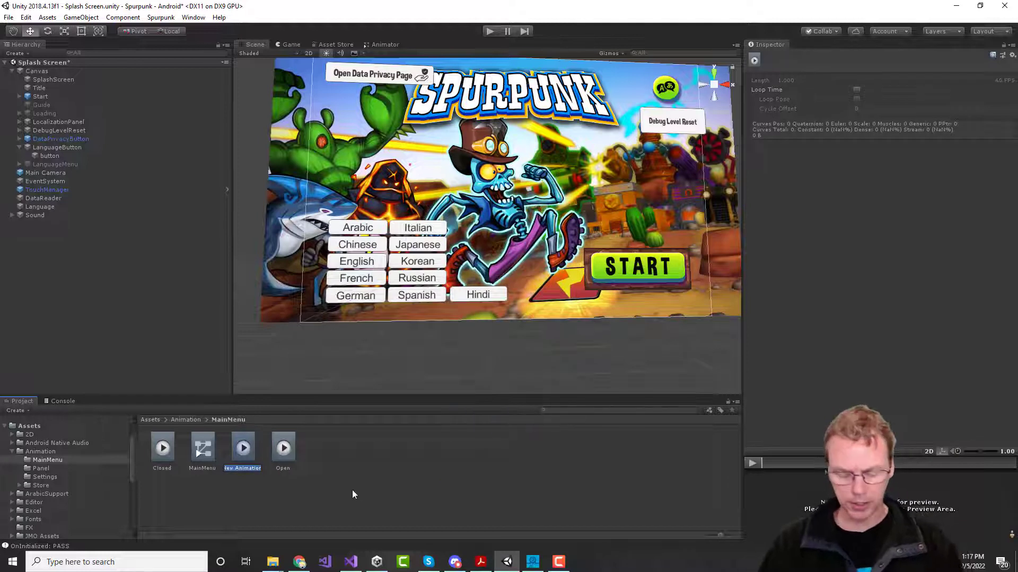
{"action": "type", "text": "Bu"}
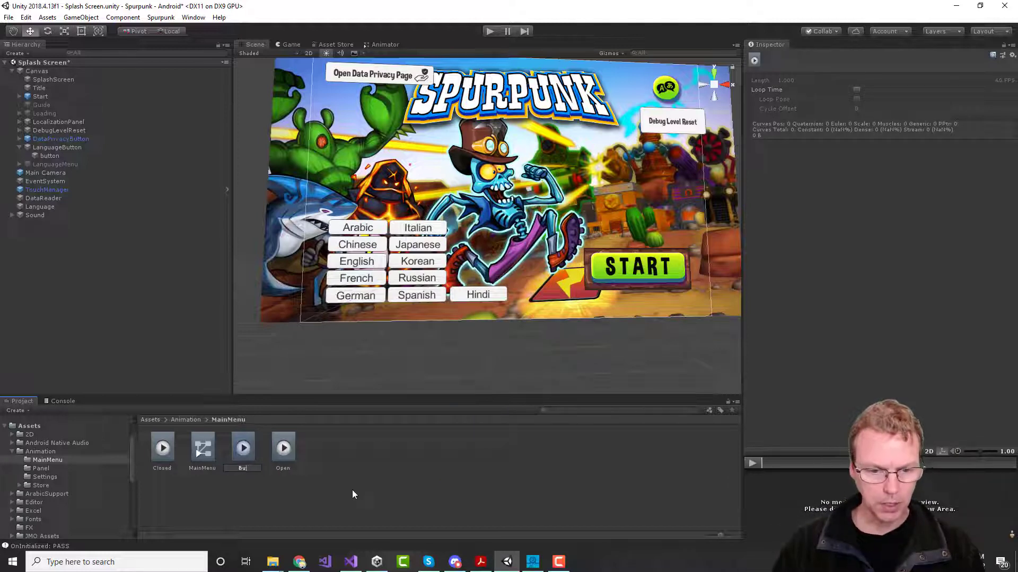
{"action": "type", "text": "ttonBob"}
{"action": "key", "text": "Return"}
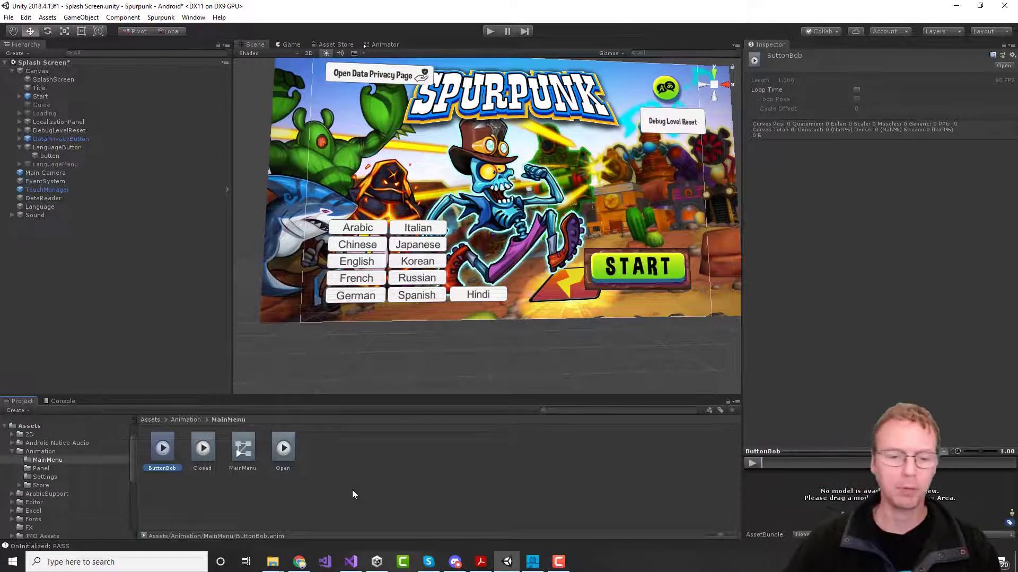
Step: Create an Animator Controller named LanguageButton beside the ButtonBob clip
{"action": "right_click", "coordinate": [325, 462]}
{"action": "mouse_move", "coordinate": [377, 315]}
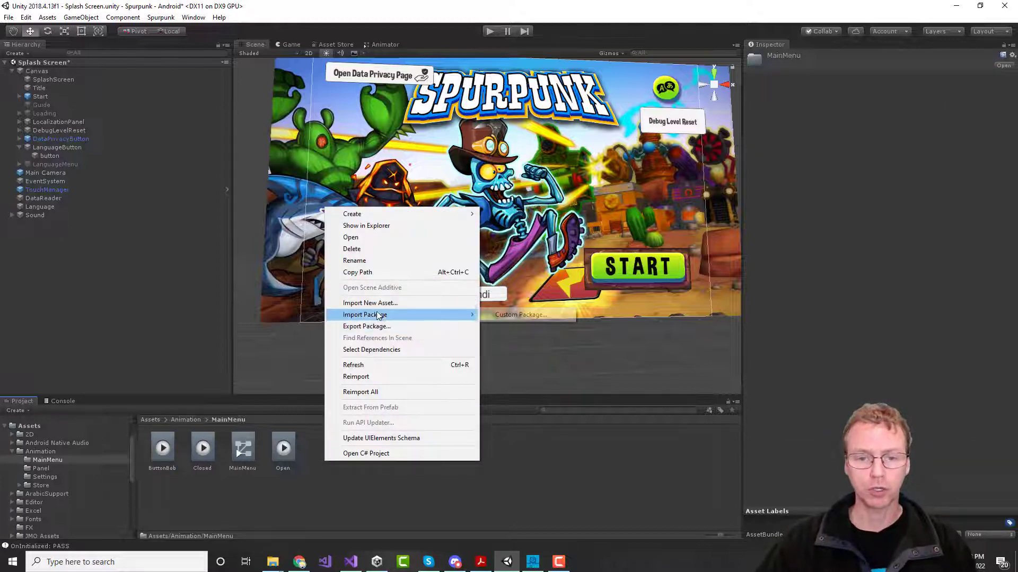
{"action": "mouse_move", "coordinate": [379, 214]}
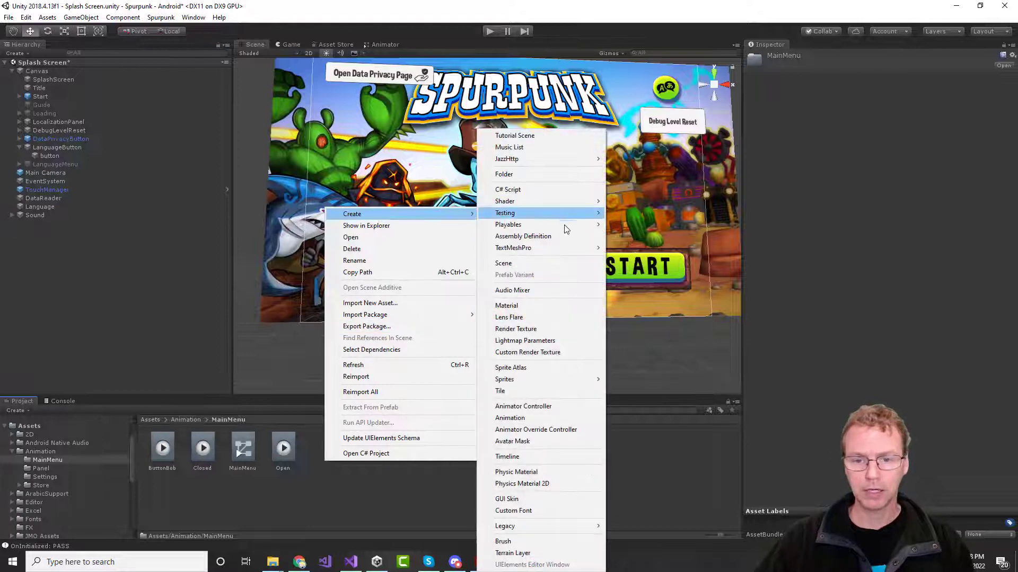
{"action": "left_click", "coordinate": [536, 408]}
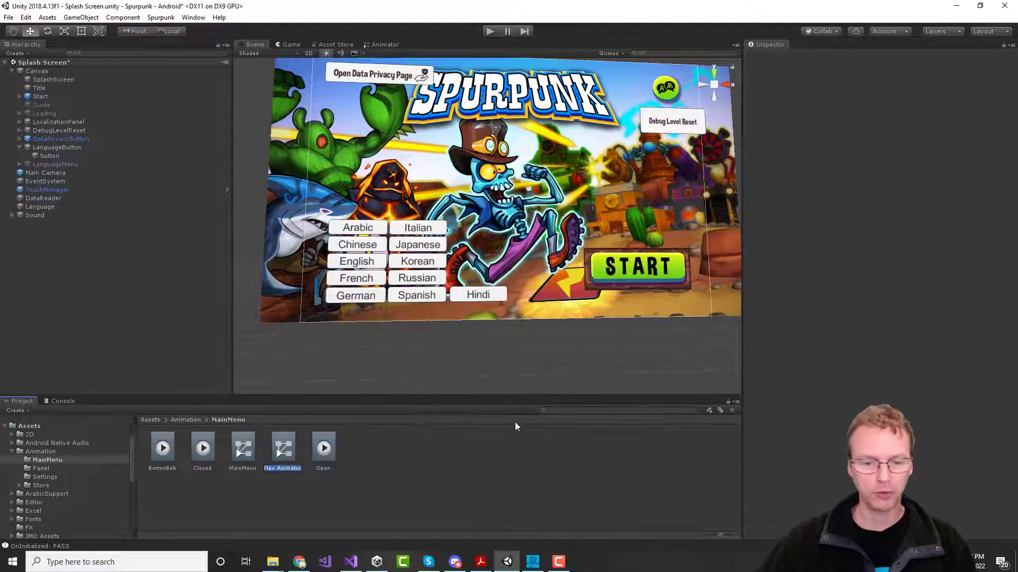
{"action": "type", "text": "L"}
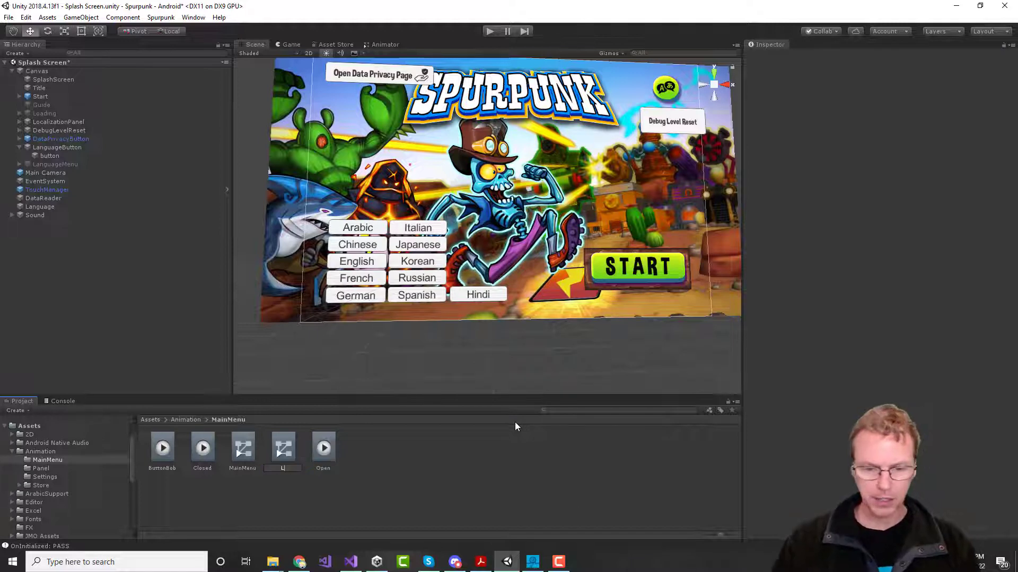
{"action": "type", "text": "anguageButton"}
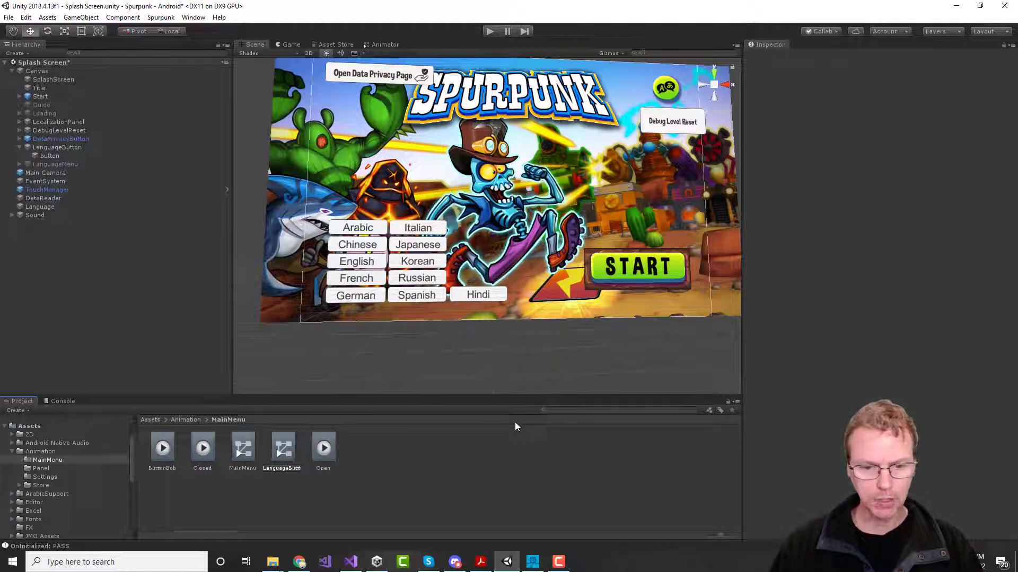
{"action": "key", "text": "Return"}
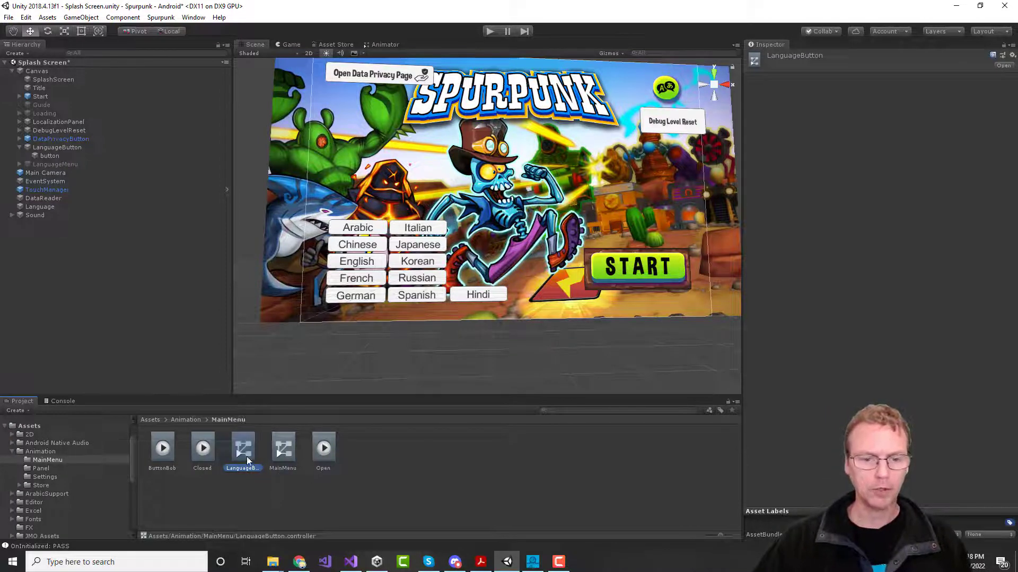
{"action": "mouse_move", "coordinate": [243, 453]}
{"action": "left_mouse_down"}
{"action": "mouse_move", "coordinate": [521, 359]}
{"action": "mouse_move", "coordinate": [514, 345]}
{"action": "mouse_move", "coordinate": [343, 403]}
{"action": "mouse_move", "coordinate": [245, 454]}
{"action": "left_mouse_up"}
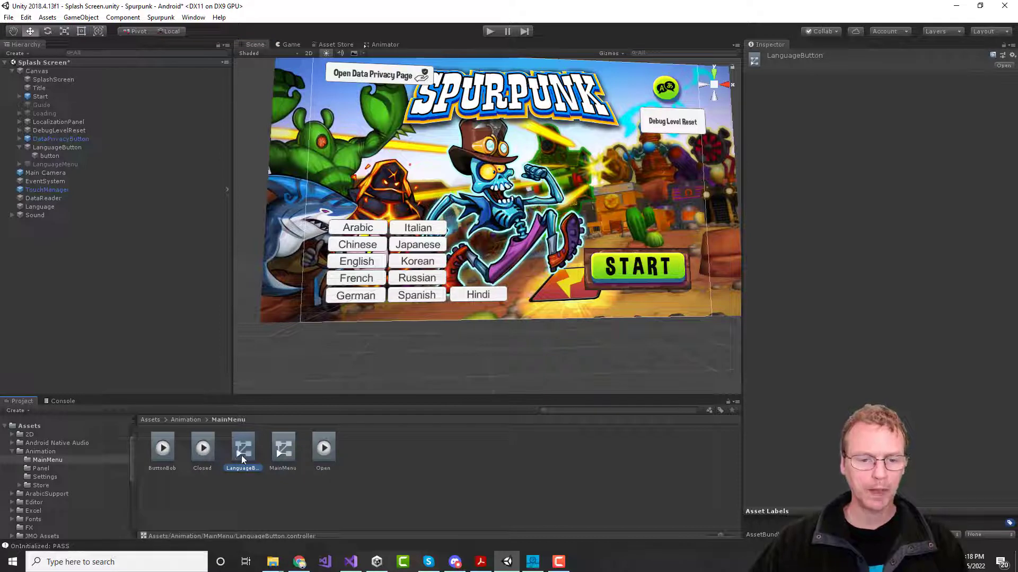
Step: Open LanguageButton in the Animator and drop ButtonBob into its Base Layer as the default state
{"action": "double_click", "coordinate": [243, 455]}
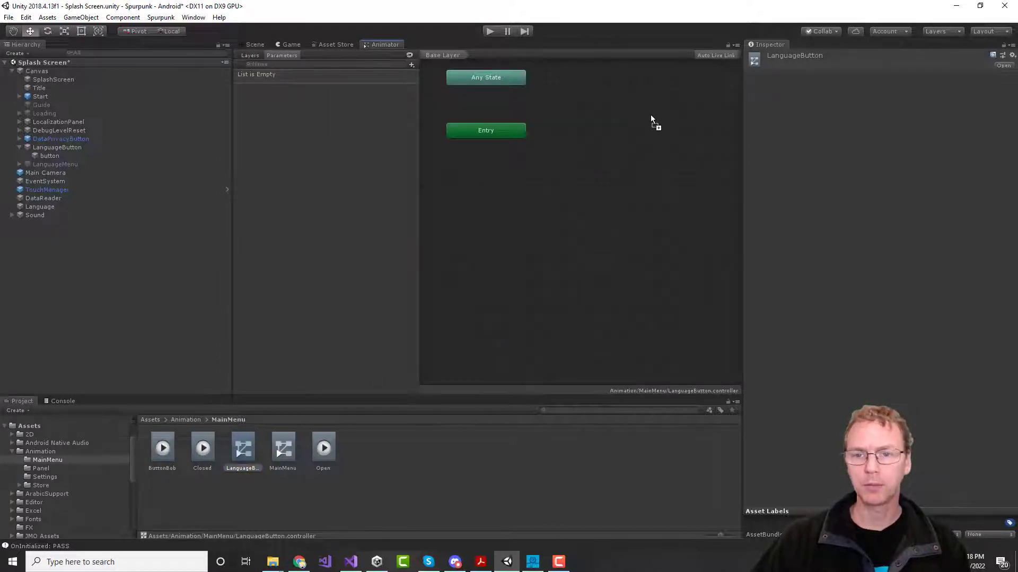
{"action": "mouse_move", "coordinate": [651, 120]}
{"action": "left_mouse_down"}
{"action": "mouse_move", "coordinate": [626, 130]}
{"action": "mouse_move", "coordinate": [663, 135]}
{"action": "mouse_move", "coordinate": [648, 129]}
{"action": "left_mouse_up"}
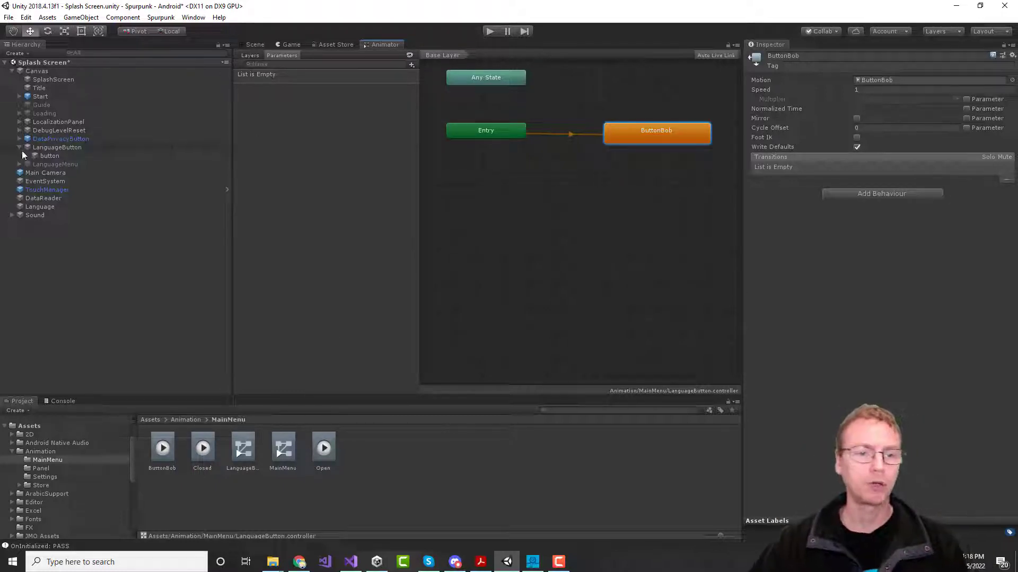
Step: Return to the Scene view and frame the LanguageButton object
{"action": "left_click", "coordinate": [47, 157]}
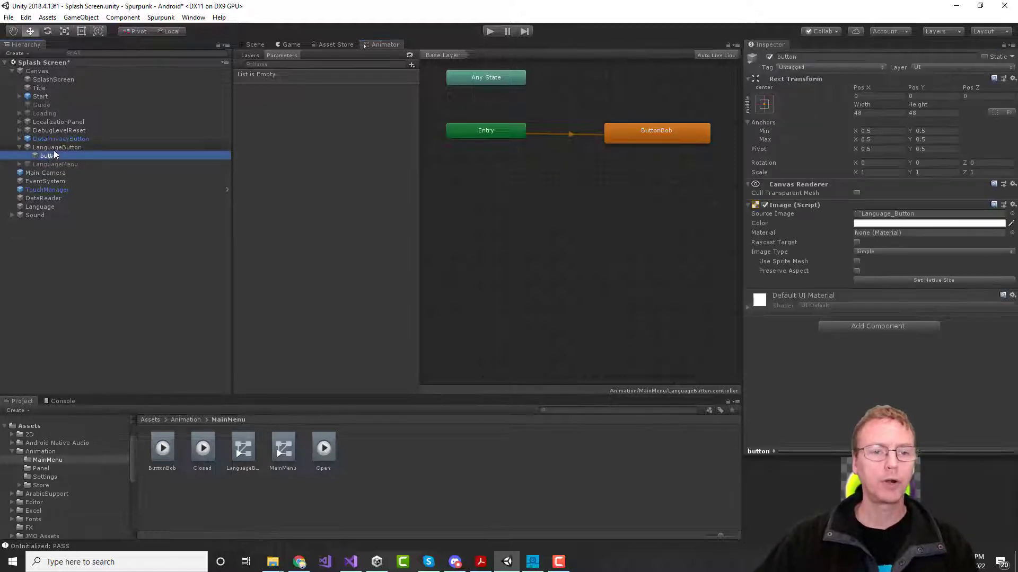
{"action": "left_click", "coordinate": [55, 147]}
{"action": "left_click", "coordinate": [54, 147]}
{"action": "left_click", "coordinate": [256, 44]}
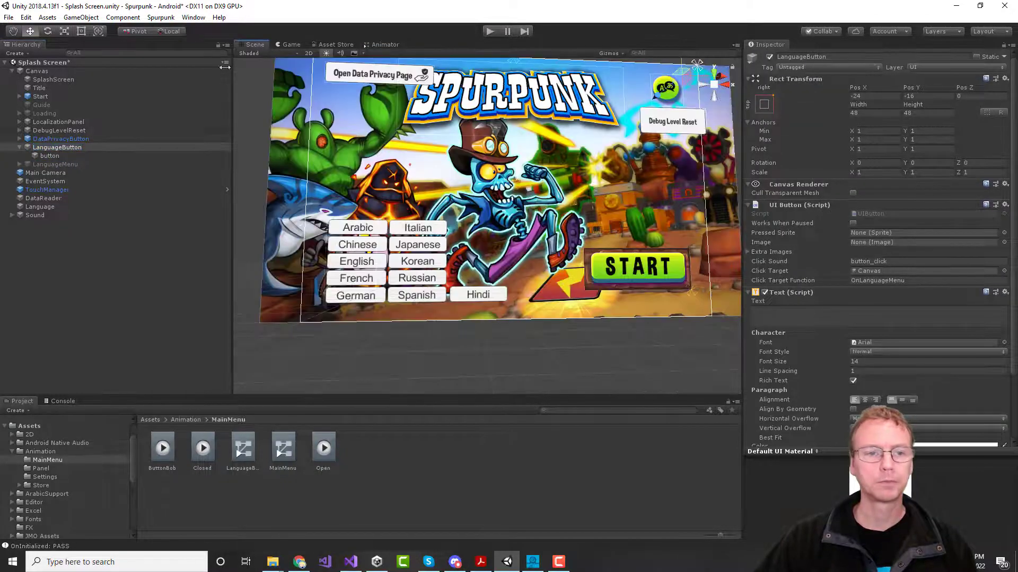
{"action": "double_click", "coordinate": [75, 147]}
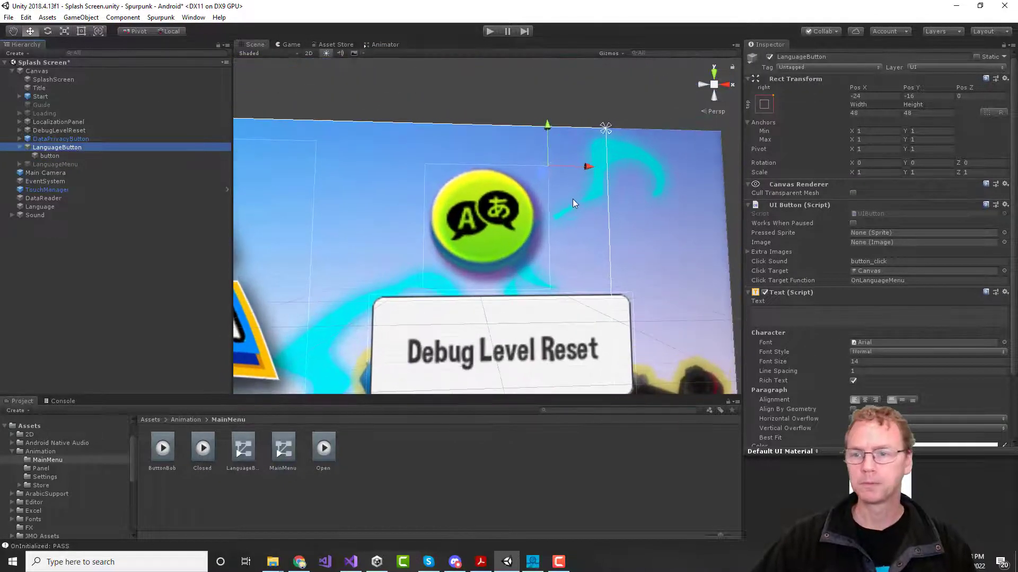
Step: Attach the LanguageButton controller to the button image child as its Animator
{"action": "left_click", "coordinate": [44, 157]}
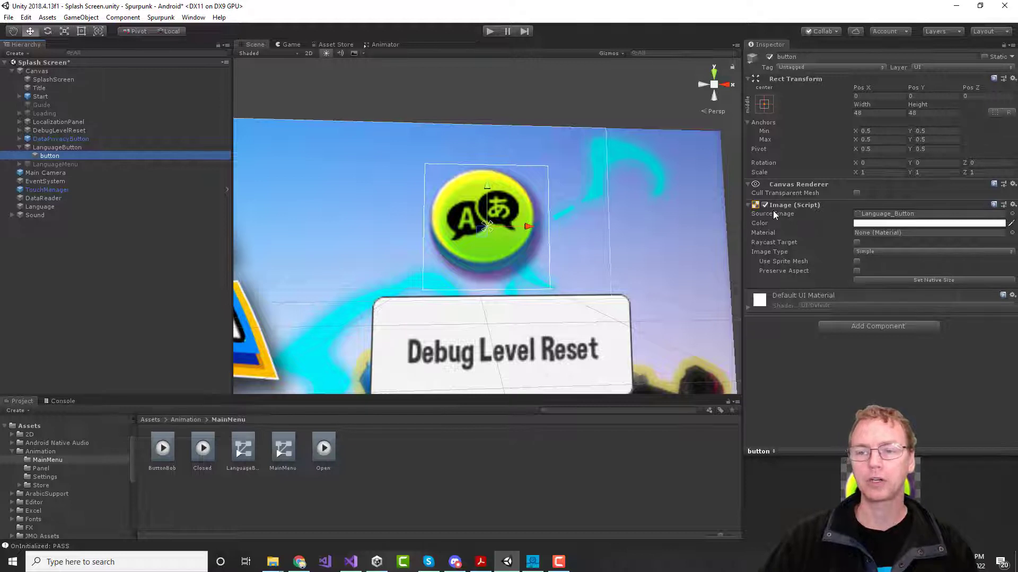
{"action": "left_click", "coordinate": [68, 148]}
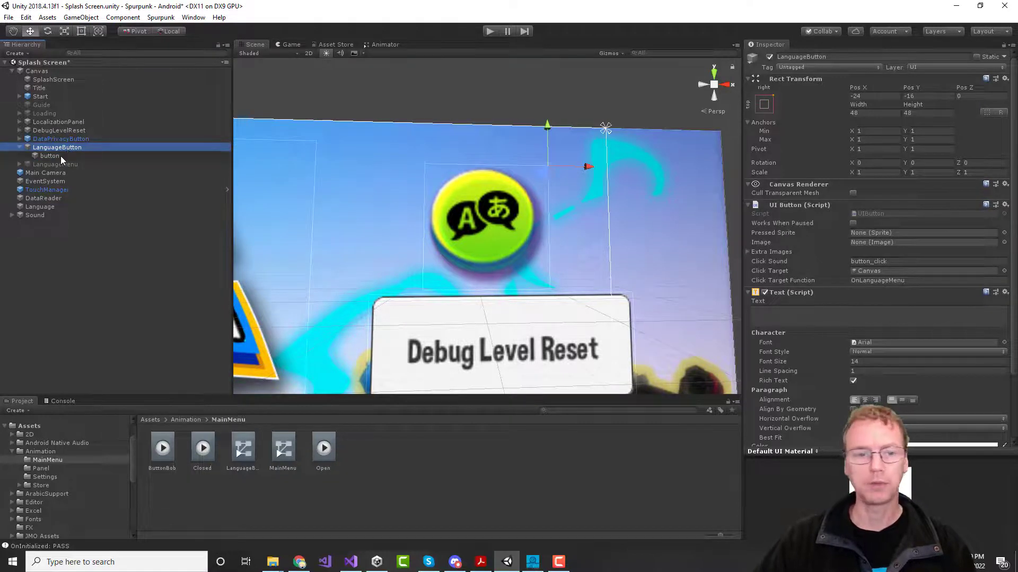
{"action": "left_click", "coordinate": [58, 156]}
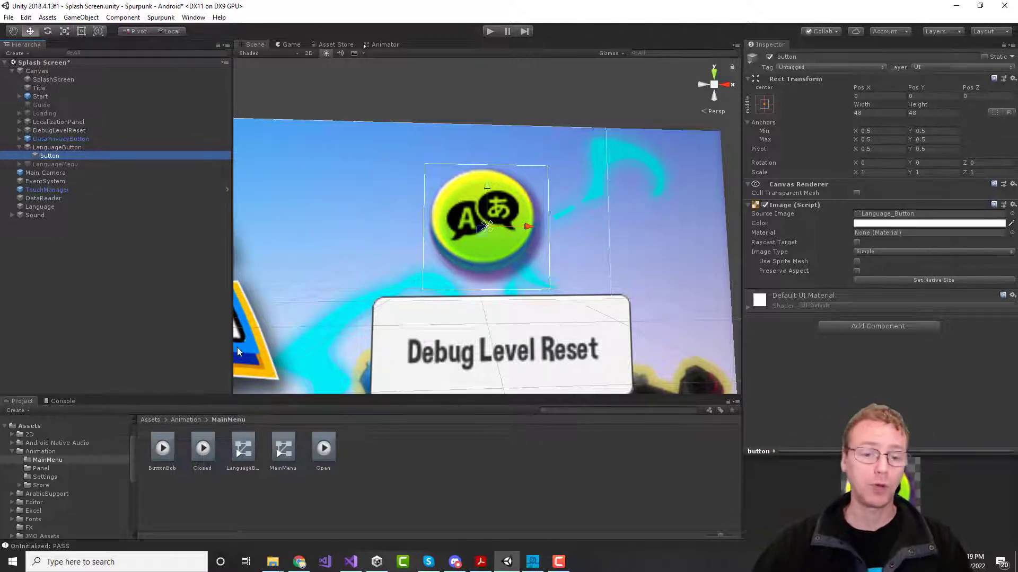
{"action": "left_click_drag", "start_coordinate": [242, 456], "coordinate": [817, 368]}
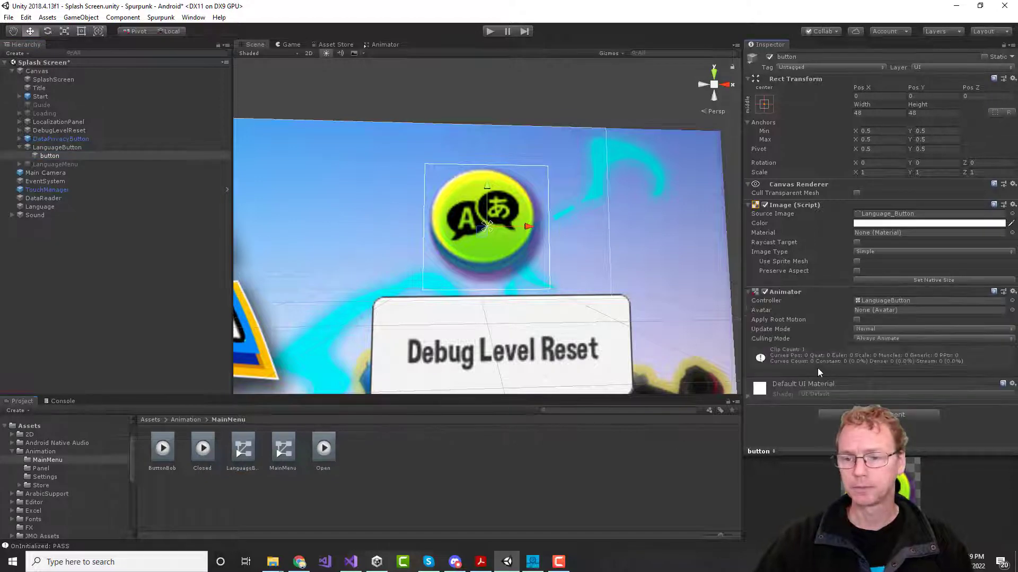
Step: Test the button in Play mode, then enable Loop Time on the ButtonBob clip
{"action": "left_click", "coordinate": [488, 31]}
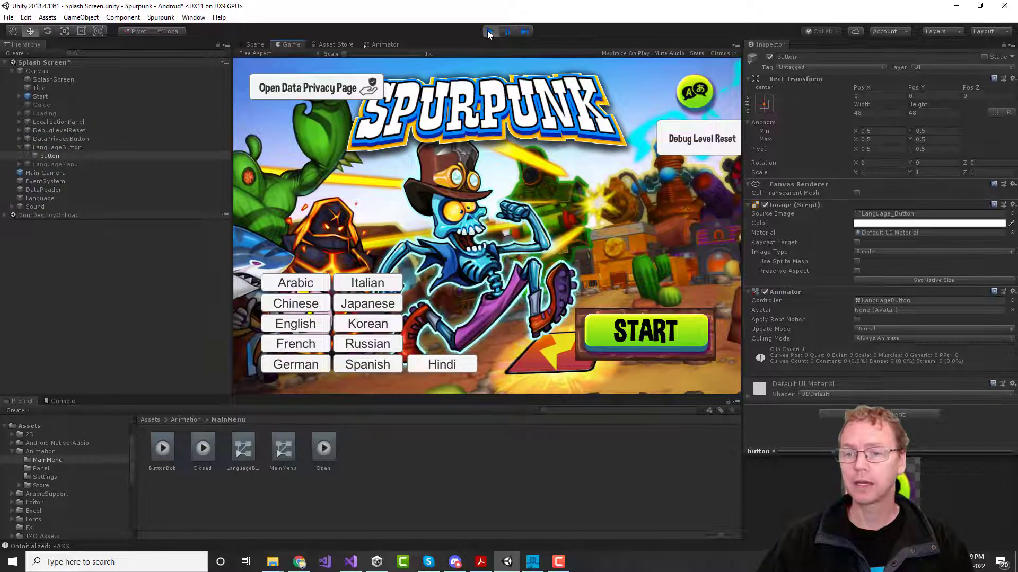
{"action": "left_click", "coordinate": [488, 32]}
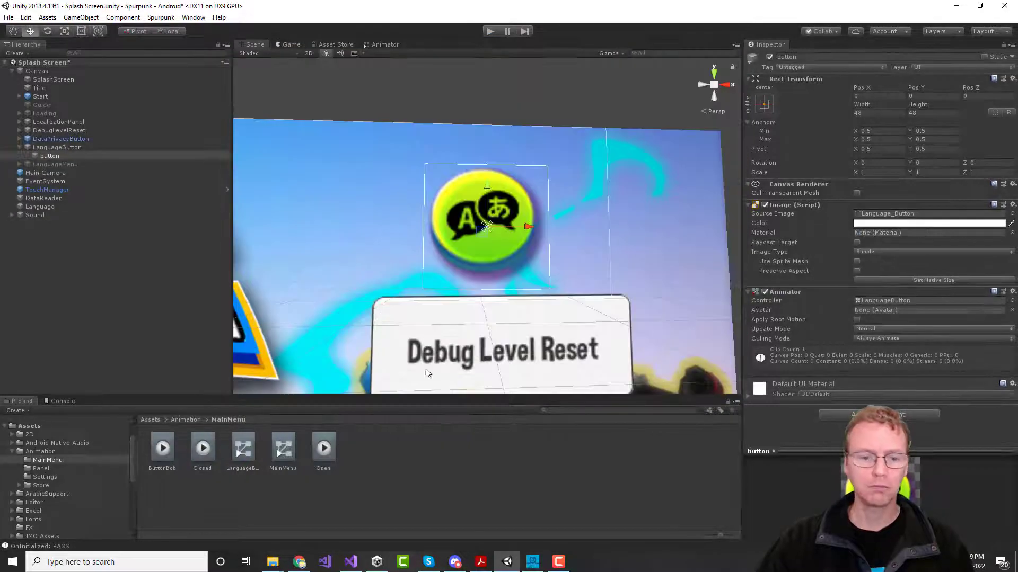
{"action": "left_click", "coordinate": [164, 457]}
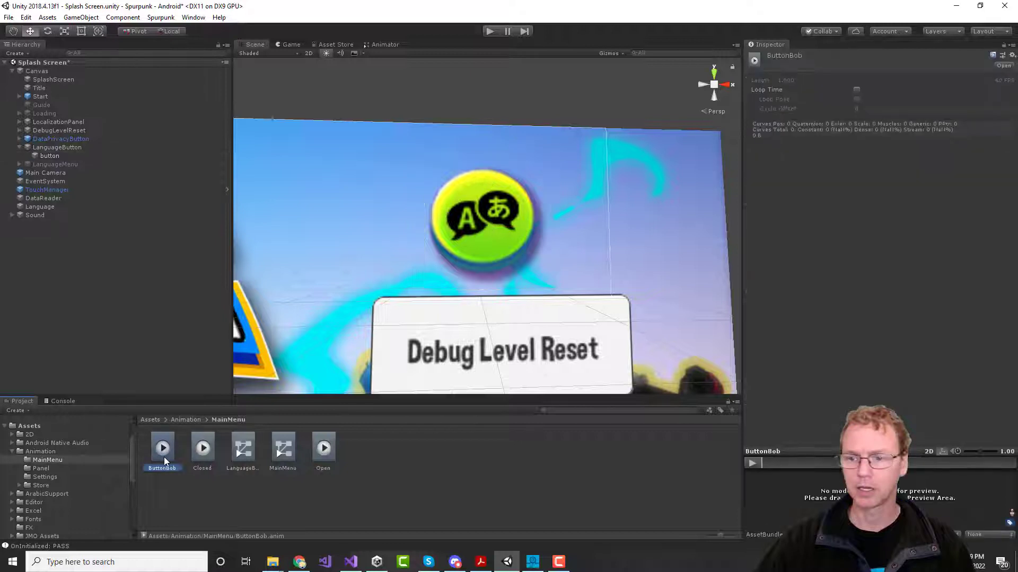
{"action": "left_click", "coordinate": [857, 90]}
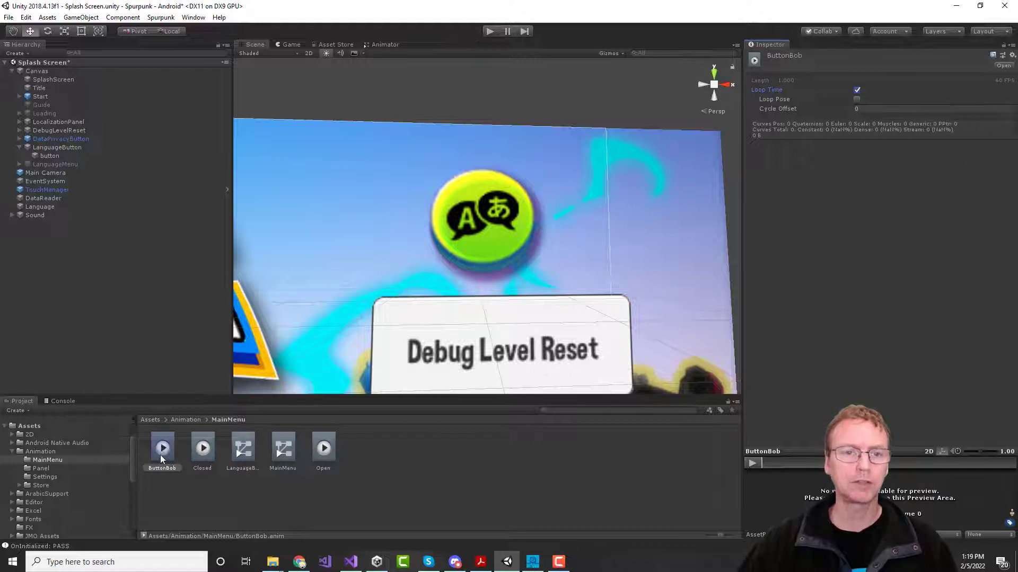
Step: Open the Animation window from the Window menu and dock it below the Scene view
{"action": "left_click", "coordinate": [193, 18]}
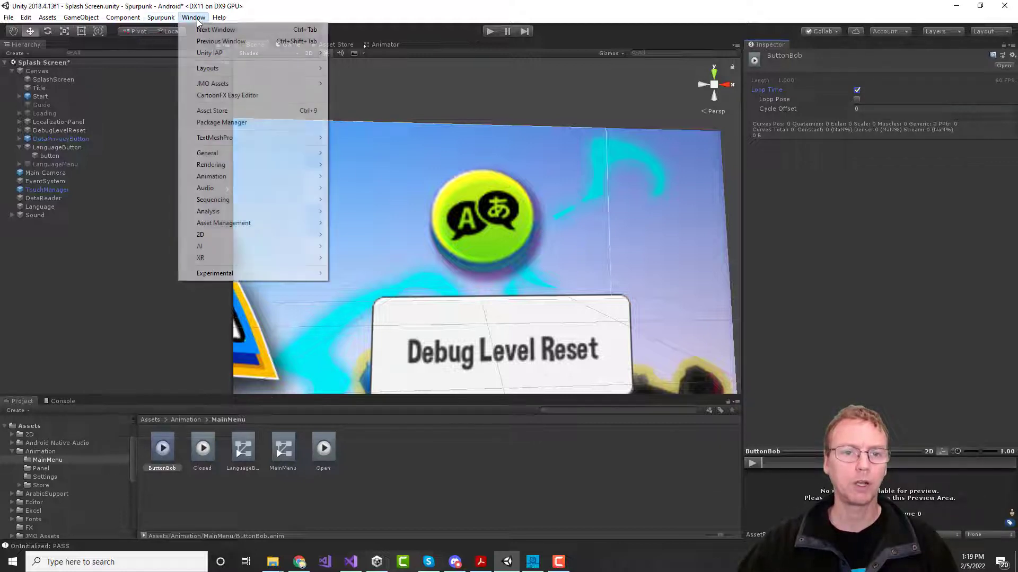
{"action": "mouse_move", "coordinate": [224, 180]}
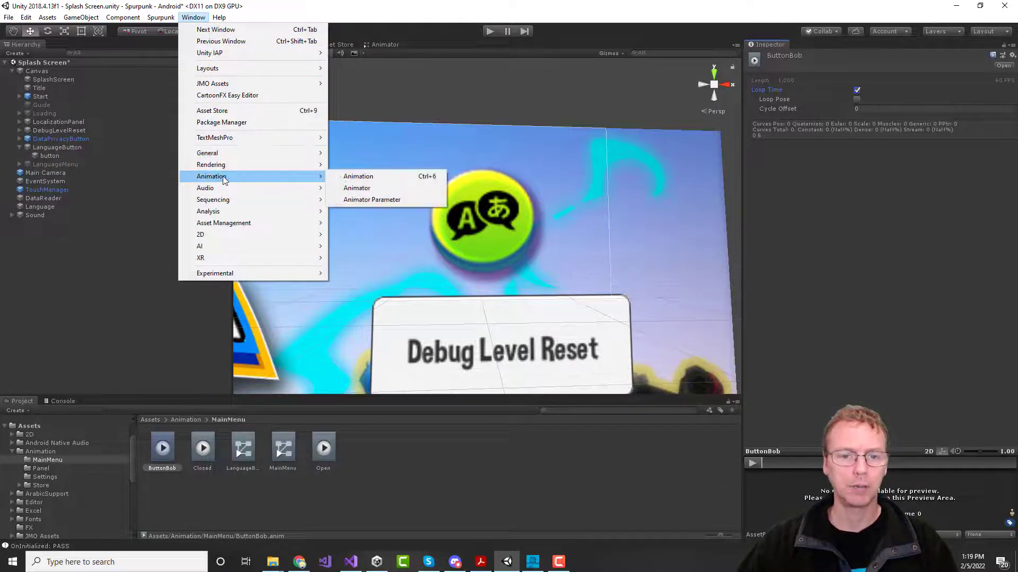
{"action": "left_click", "coordinate": [381, 176]}
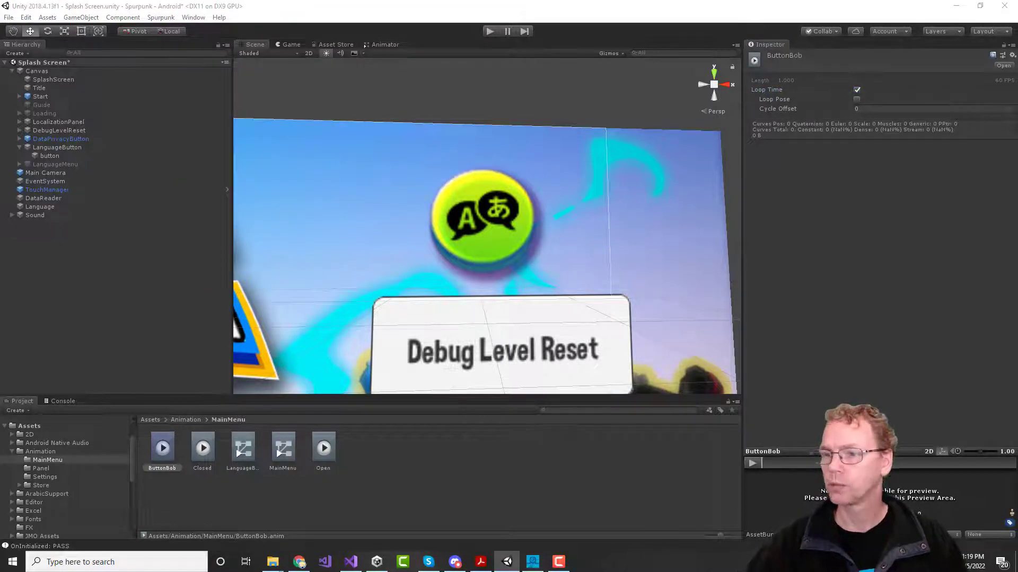
{"action": "left_click_drag", "start_coordinate": [558, 107], "coordinate": [557, 311]}
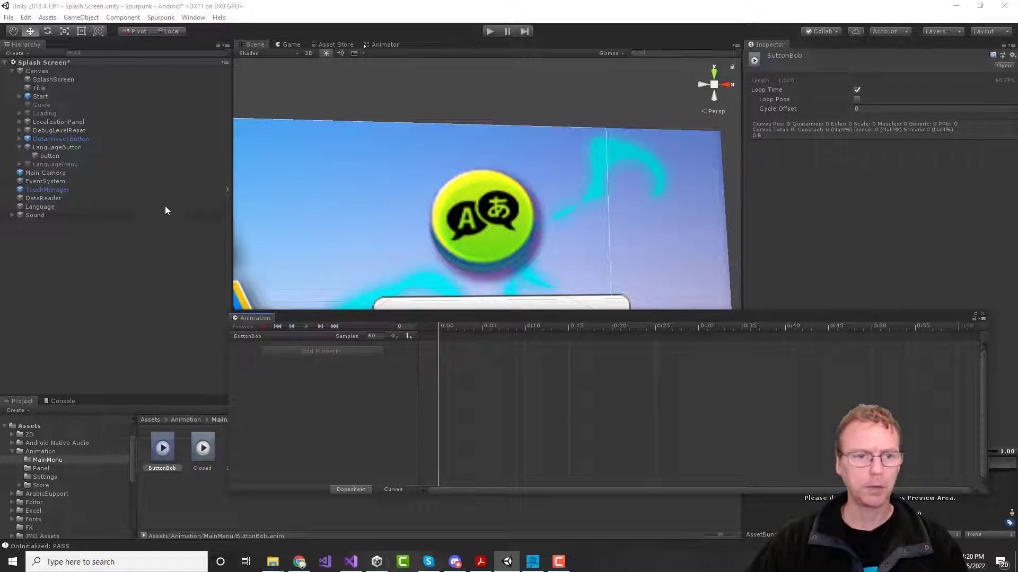
Step: Select the button image, start recording, and lower it to Pos Y -10 at 0:30
{"action": "left_click", "coordinate": [51, 156]}
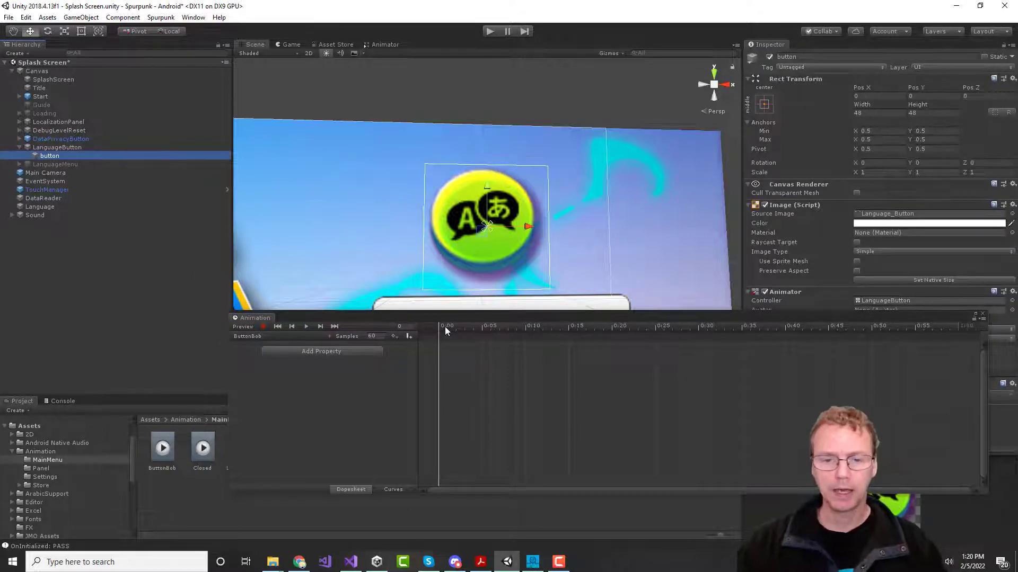
{"action": "left_click", "coordinate": [263, 327]}
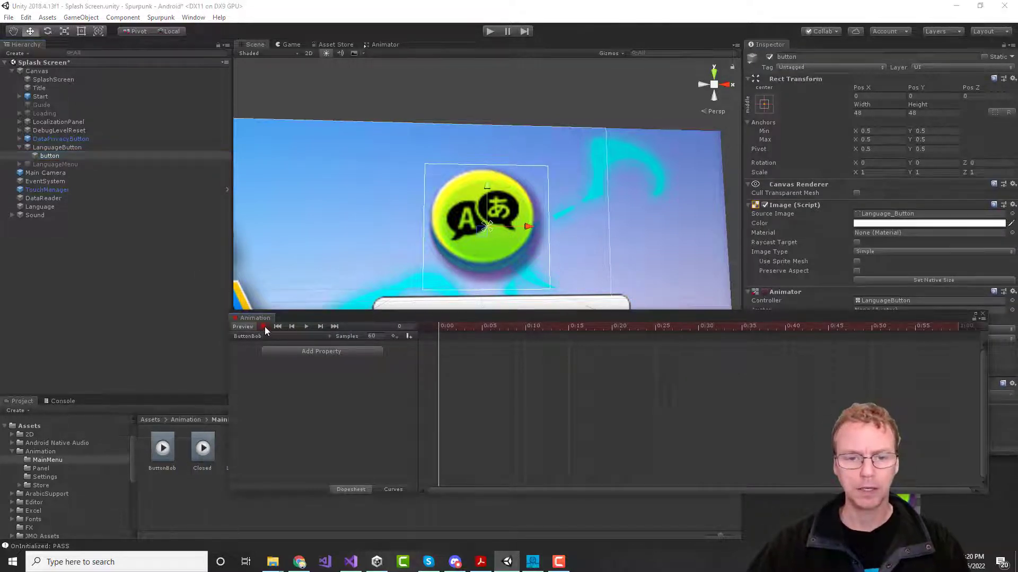
{"action": "left_click_drag", "start_coordinate": [441, 326], "coordinate": [697, 334]}
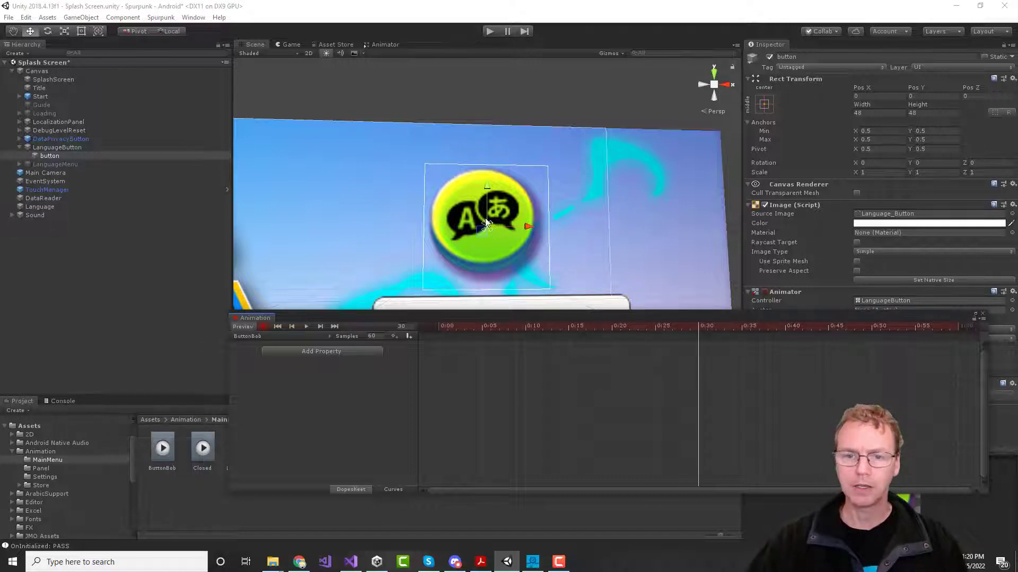
{"action": "left_click_drag", "start_coordinate": [488, 192], "coordinate": [489, 219]}
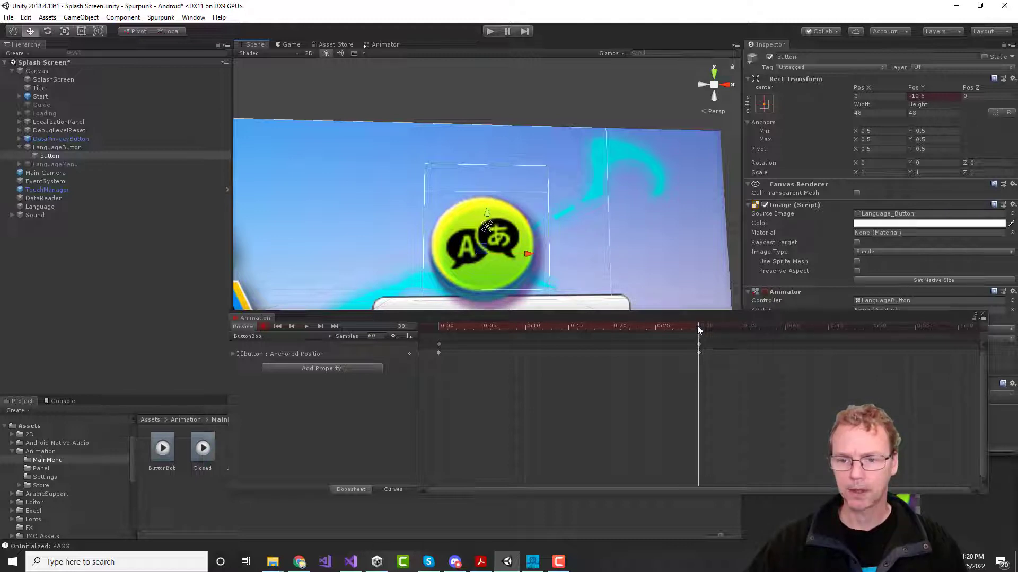
Step: Key Pos Y back to 0 at 1:00, preview the bob, and close the Animation window
{"action": "left_click_drag", "start_coordinate": [699, 330], "coordinate": [964, 337]}
{"action": "left_click_drag", "start_coordinate": [928, 96], "coordinate": [880, 107]}
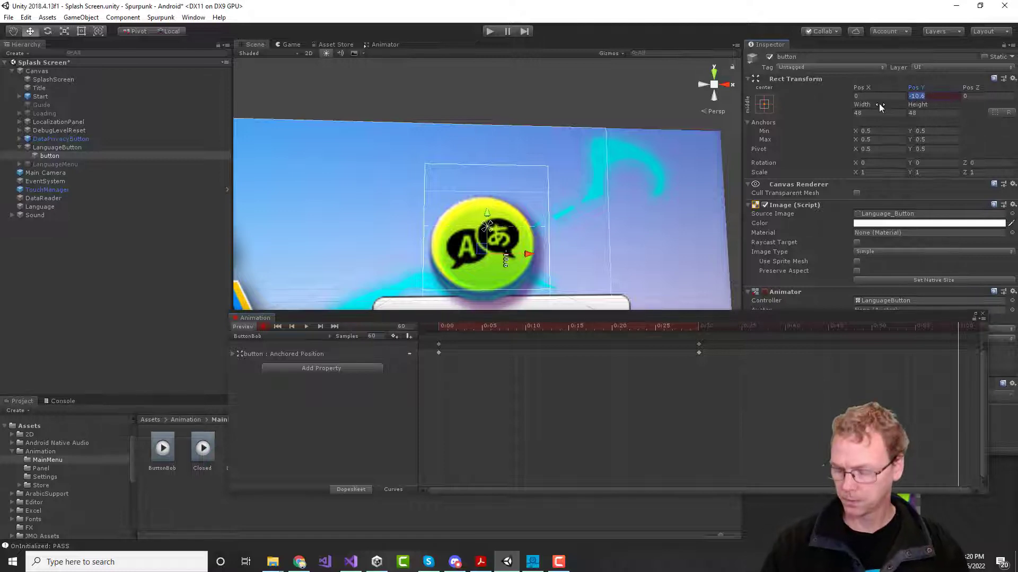
{"action": "type", "text": "0"}
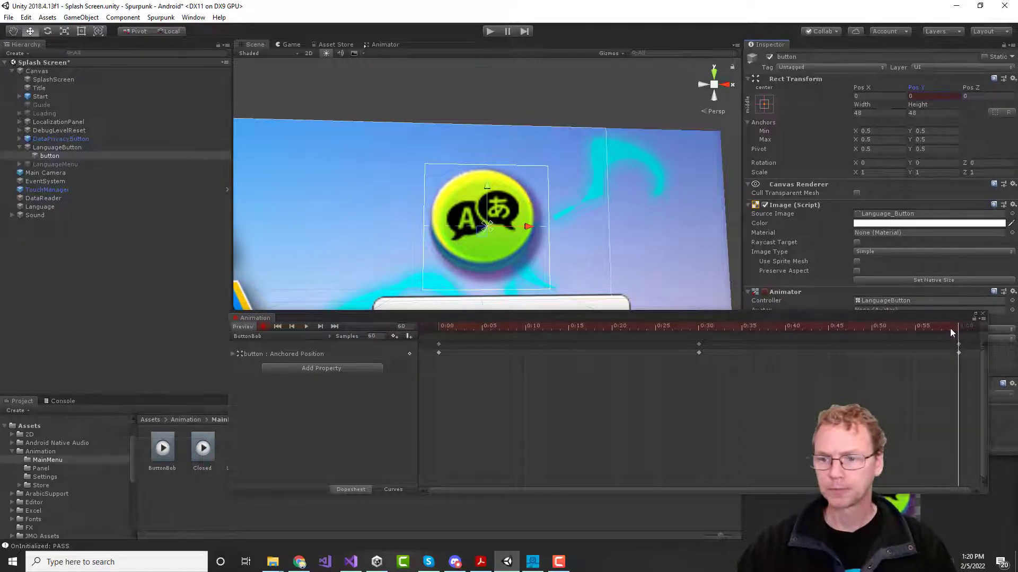
{"action": "left_click_drag", "start_coordinate": [961, 332], "coordinate": [400, 328]}
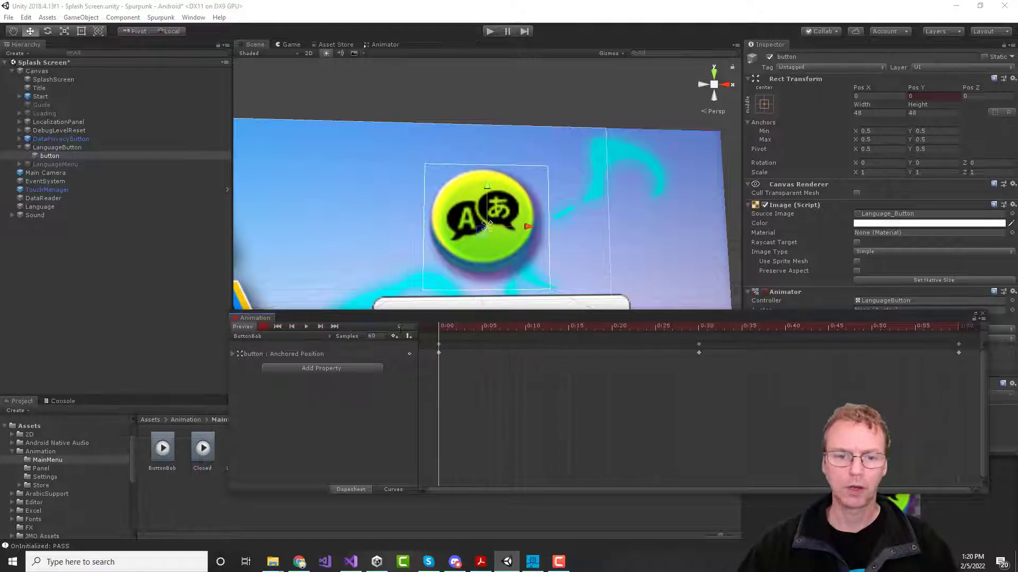
{"action": "left_click", "coordinate": [306, 327]}
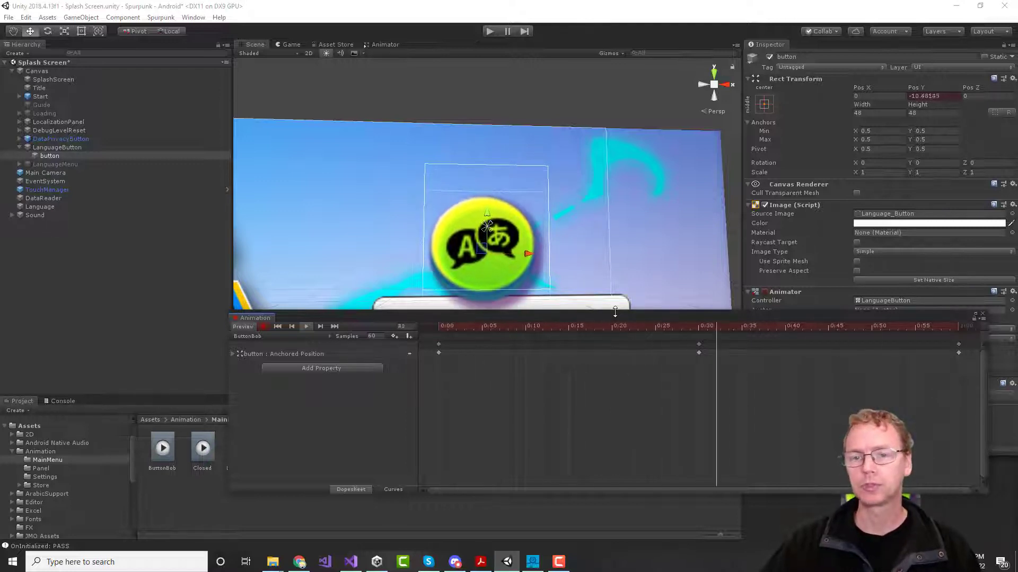
{"action": "left_click", "coordinate": [981, 314]}
Step: Run the game, toggle the language menu several times to check the bob, then select ButtonBob
{"action": "left_click", "coordinate": [490, 32]}
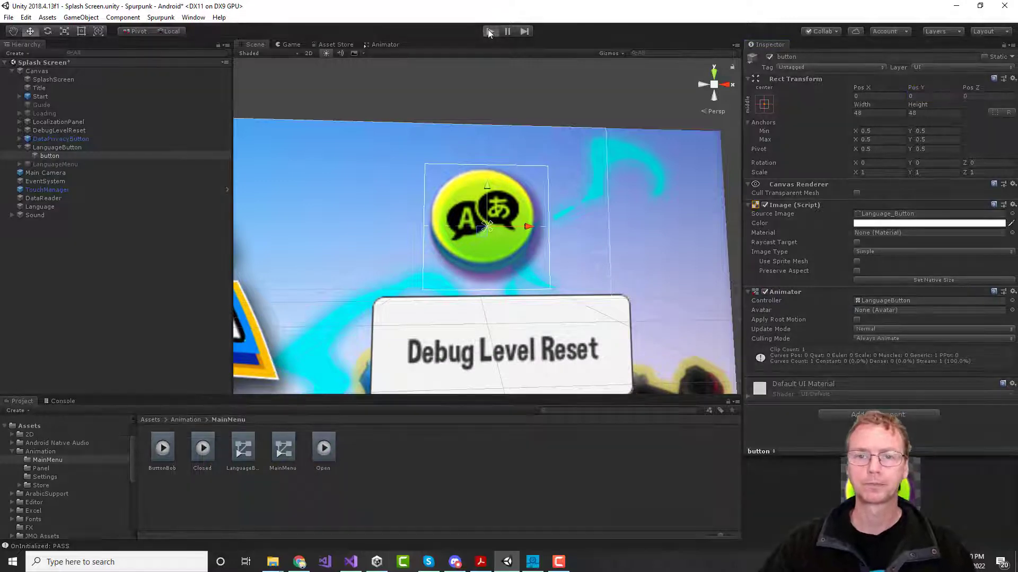
{"action": "left_click", "coordinate": [488, 31]}
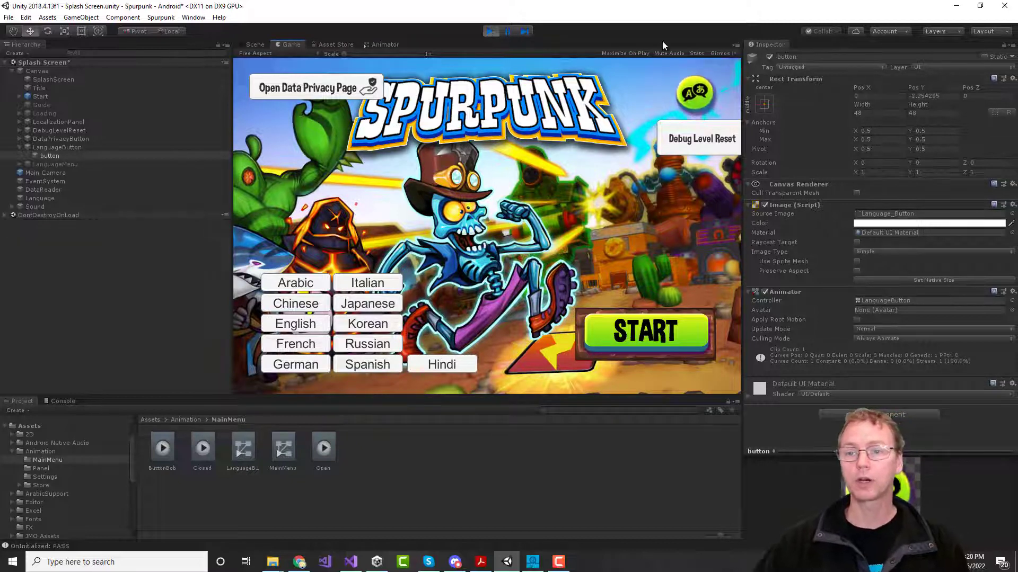
{"action": "left_click", "coordinate": [711, 99]}
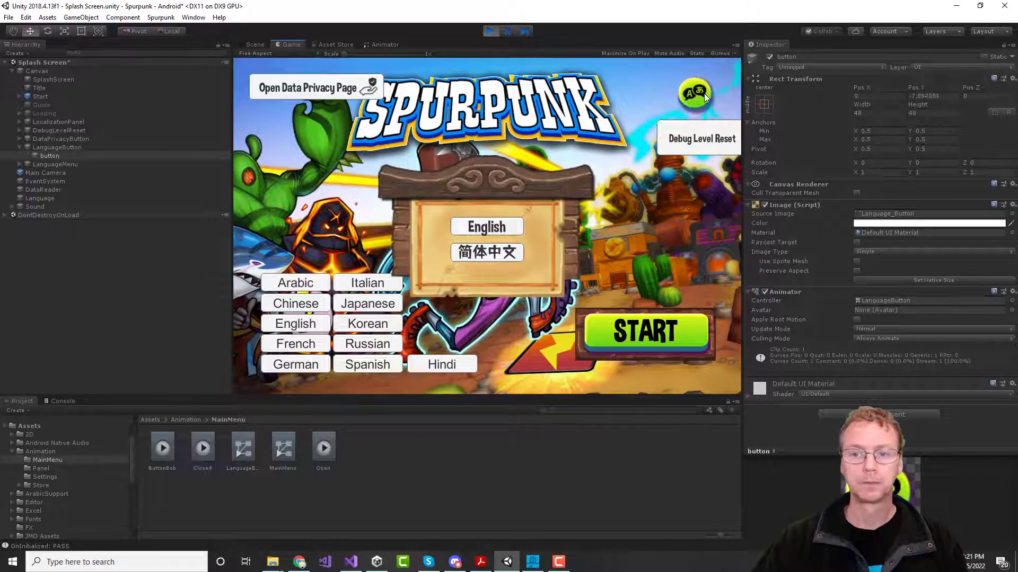
{"action": "left_click", "coordinate": [706, 98]}
{"action": "left_click", "coordinate": [706, 99]}
{"action": "left_click", "coordinate": [706, 98]}
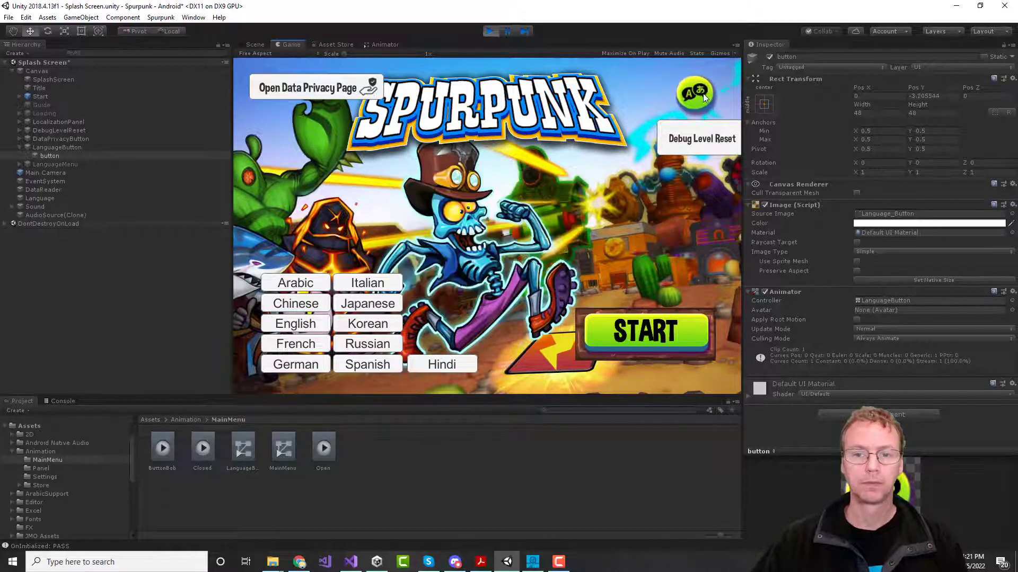
{"action": "left_click", "coordinate": [706, 98]}
{"action": "left_click", "coordinate": [703, 98]}
{"action": "left_click", "coordinate": [490, 31]}
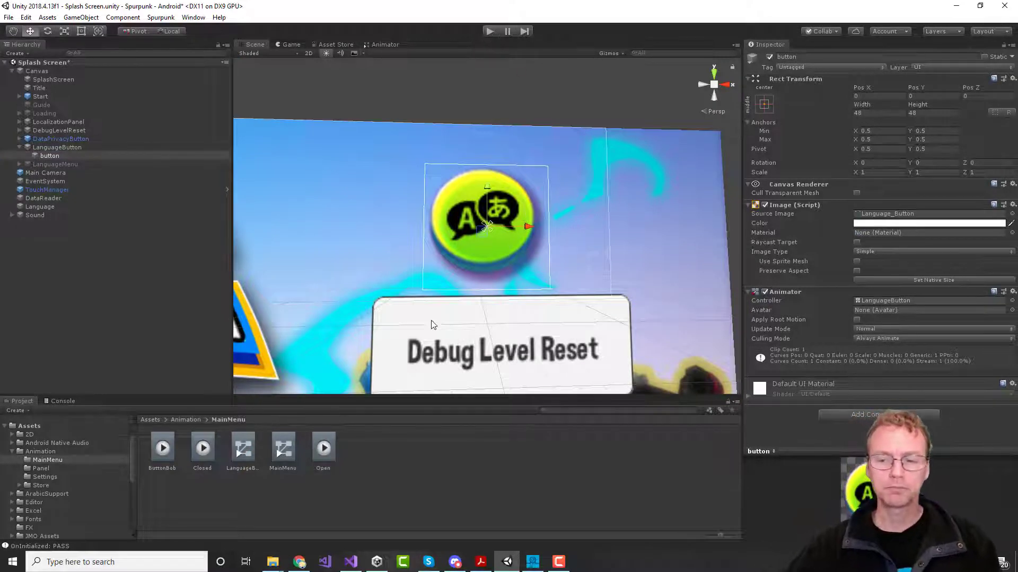
{"action": "left_click", "coordinate": [163, 451]}
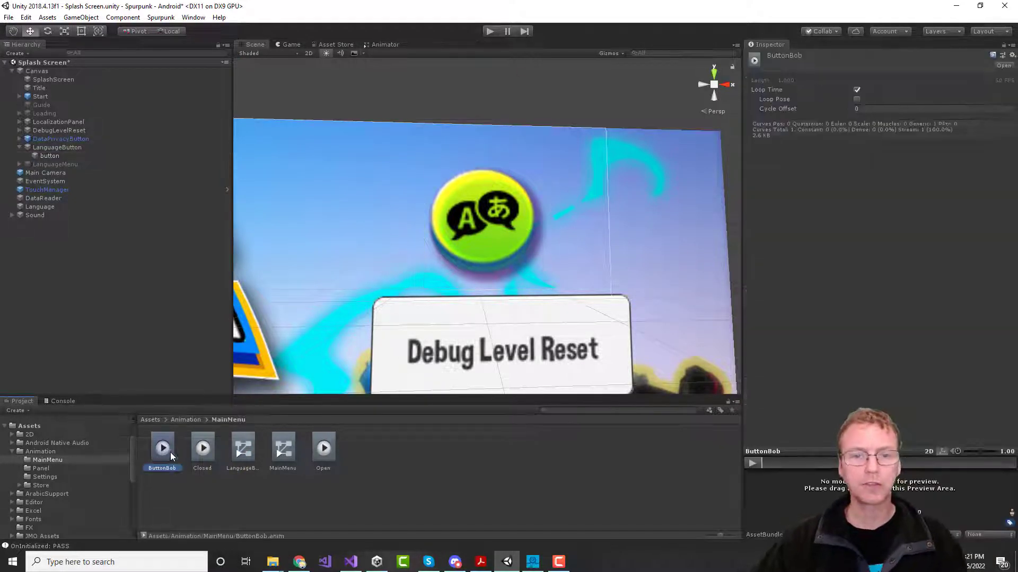
Step: Reopen the Animation window on ButtonBob, scrub it, and select the button object
{"action": "left_click", "coordinate": [193, 17]}
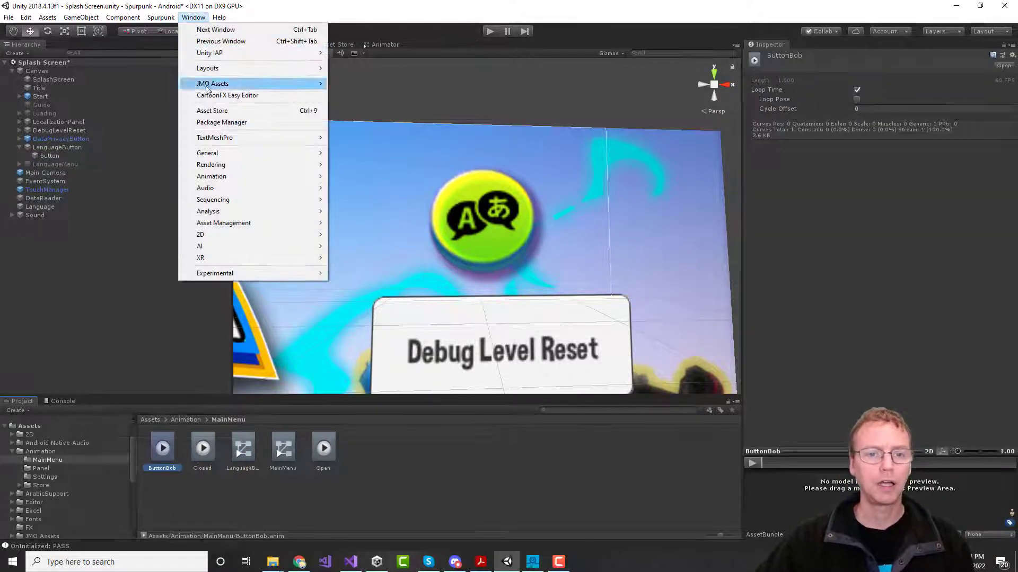
{"action": "mouse_move", "coordinate": [234, 176]}
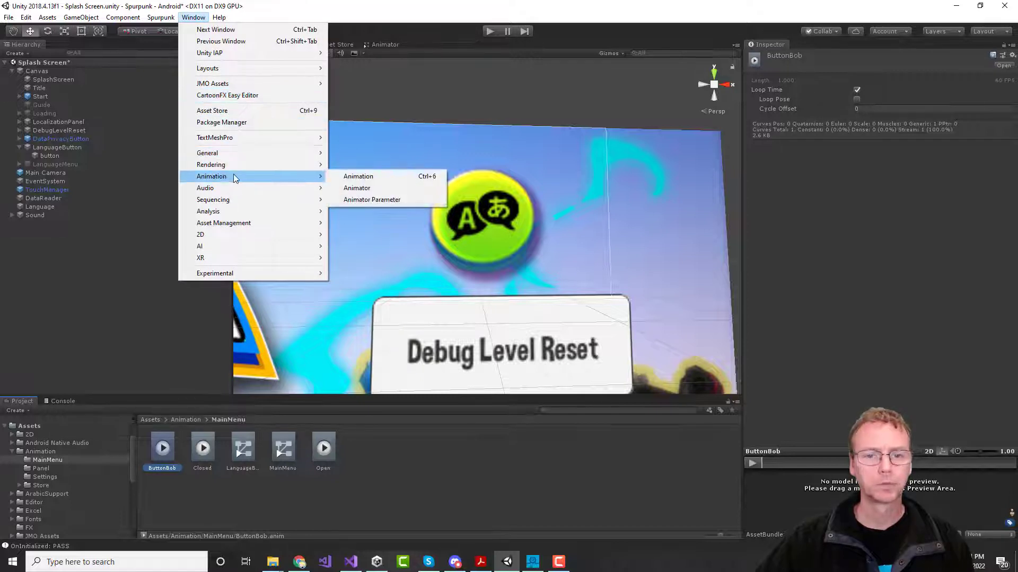
{"action": "left_click", "coordinate": [346, 177]}
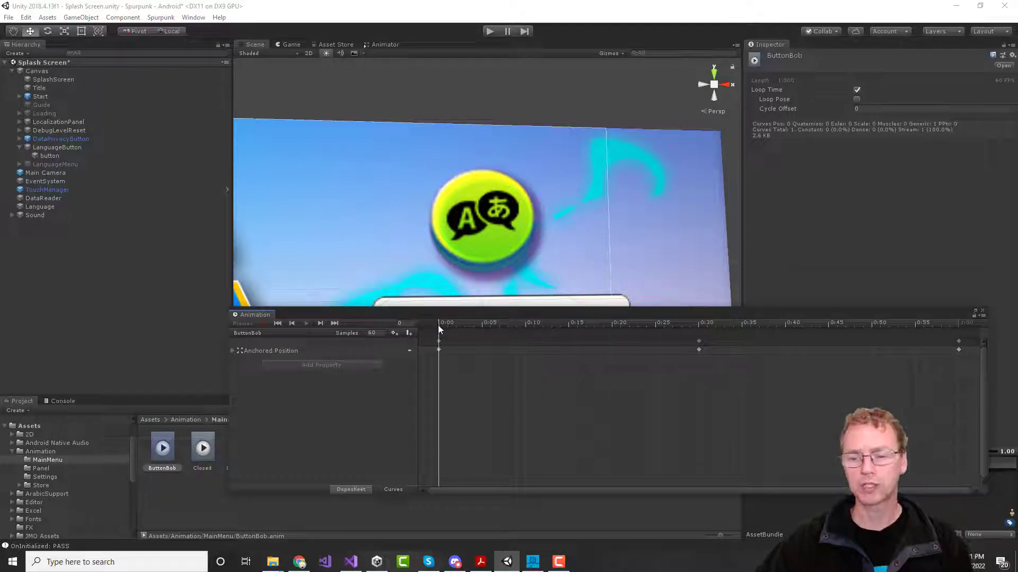
{"action": "left_click_drag", "start_coordinate": [438, 325], "coordinate": [583, 326]}
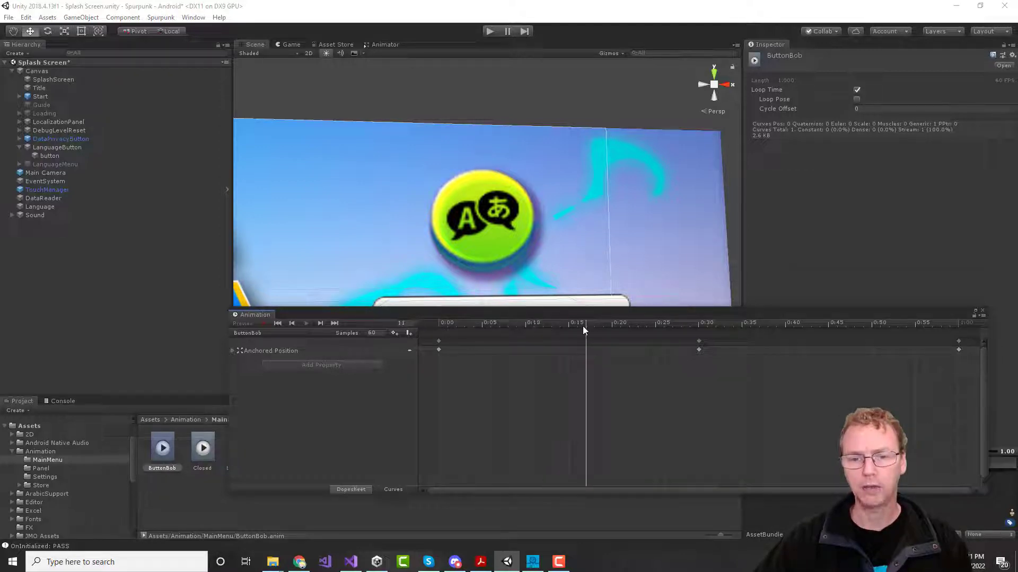
{"action": "left_click", "coordinate": [53, 156]}
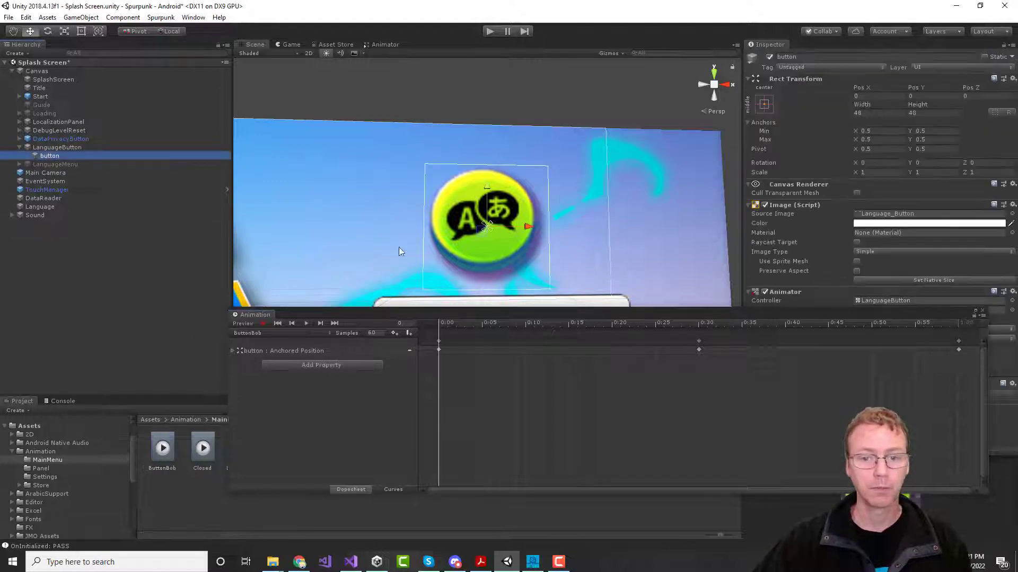
{"action": "left_click_drag", "start_coordinate": [440, 322], "coordinate": [620, 325]}
{"action": "scroll", "coordinate": [644, 211], "scroll_direction": "down", "scroll_amount": 2}
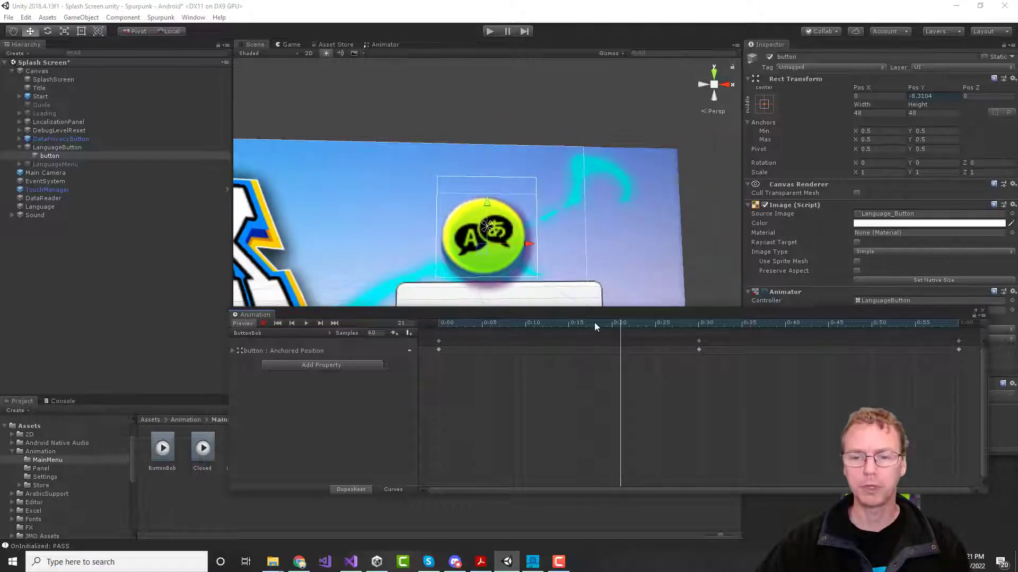
{"action": "mouse_move", "coordinate": [619, 323]}
{"action": "left_mouse_down"}
{"action": "mouse_move", "coordinate": [464, 335]}
{"action": "mouse_move", "coordinate": [748, 329]}
{"action": "mouse_move", "coordinate": [606, 331]}
{"action": "mouse_move", "coordinate": [615, 329]}
{"action": "left_mouse_up"}
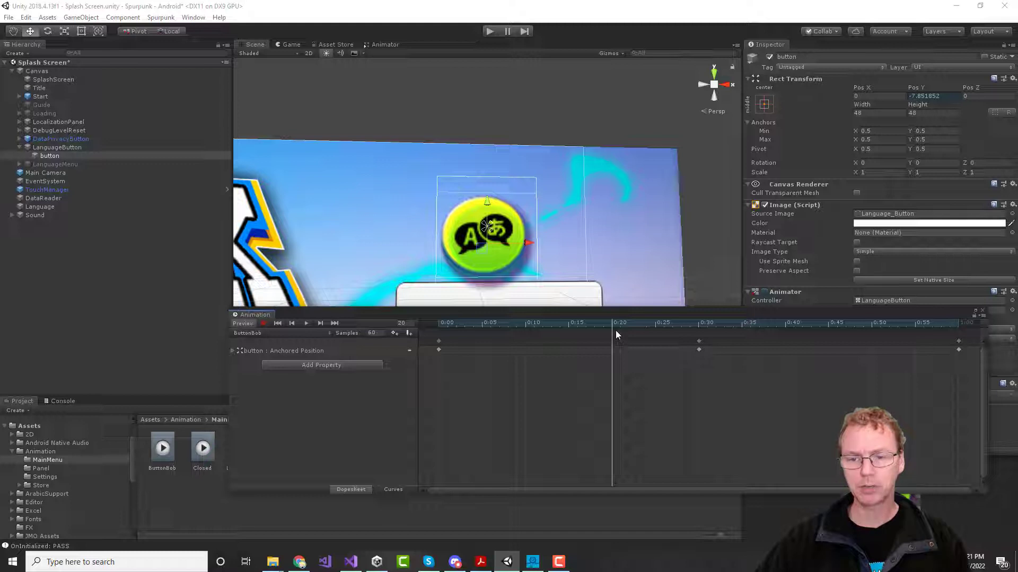
{"action": "left_click_drag", "start_coordinate": [615, 329], "coordinate": [696, 338]}
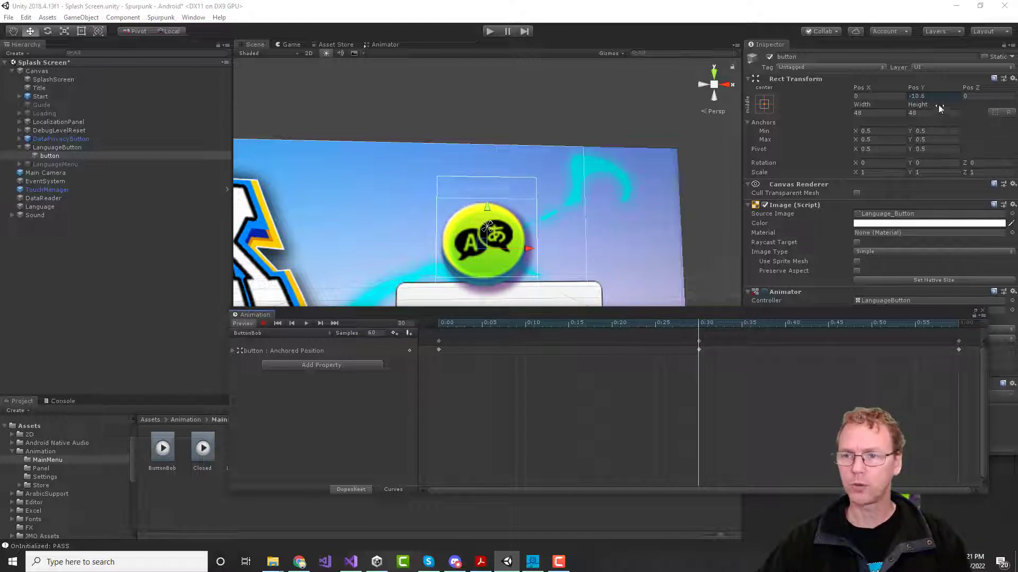
{"action": "left_click", "coordinate": [880, 113]}
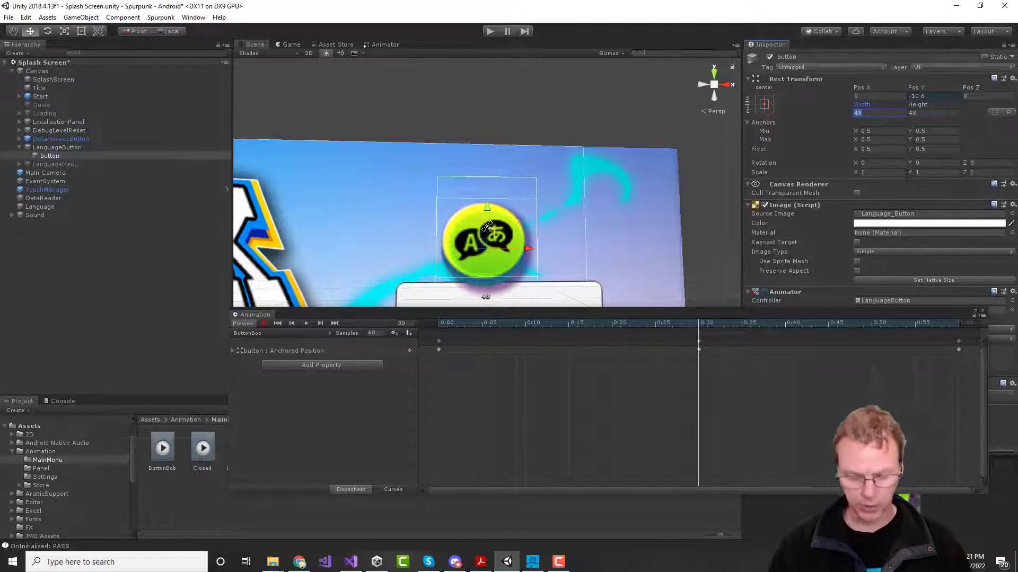
{"action": "left_click", "coordinate": [920, 114]}
{"action": "type", "text": "44"}
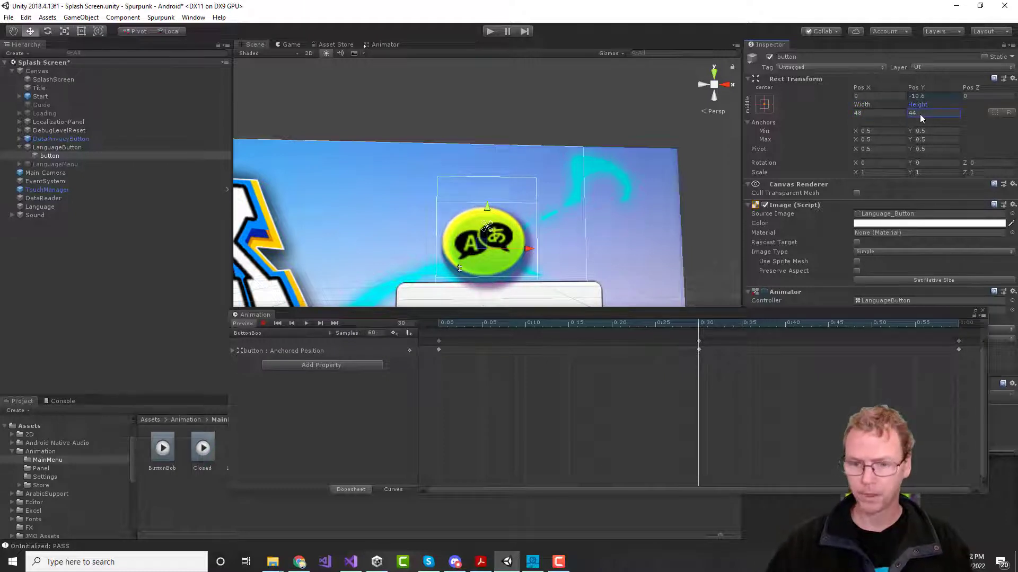
{"action": "mouse_move", "coordinate": [699, 325]}
{"action": "left_mouse_down"}
{"action": "mouse_move", "coordinate": [522, 333]}
{"action": "mouse_move", "coordinate": [712, 333]}
{"action": "mouse_move", "coordinate": [388, 343]}
{"action": "mouse_move", "coordinate": [699, 337]}
{"action": "left_mouse_up"}
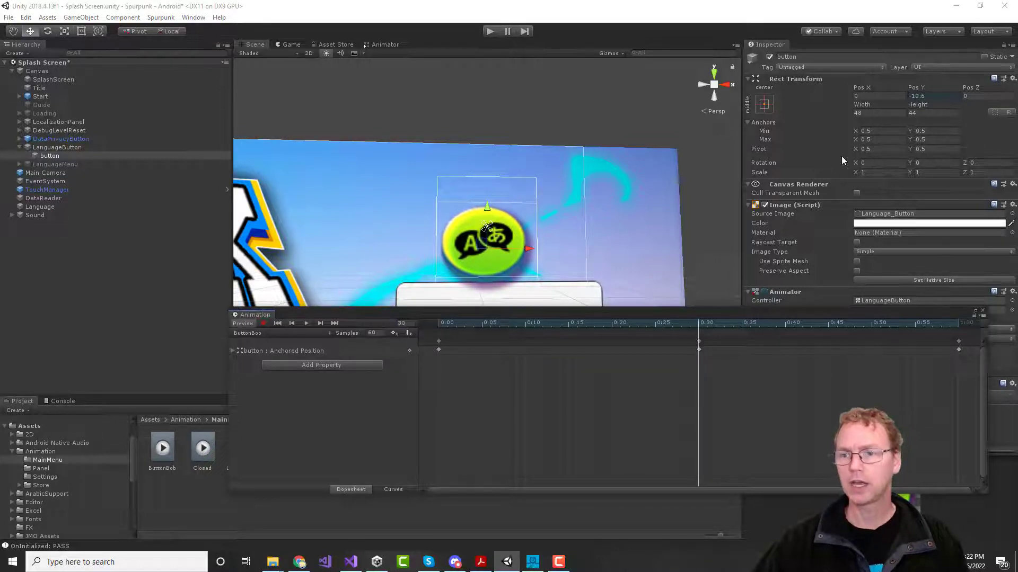
{"action": "left_click", "coordinate": [875, 114]}
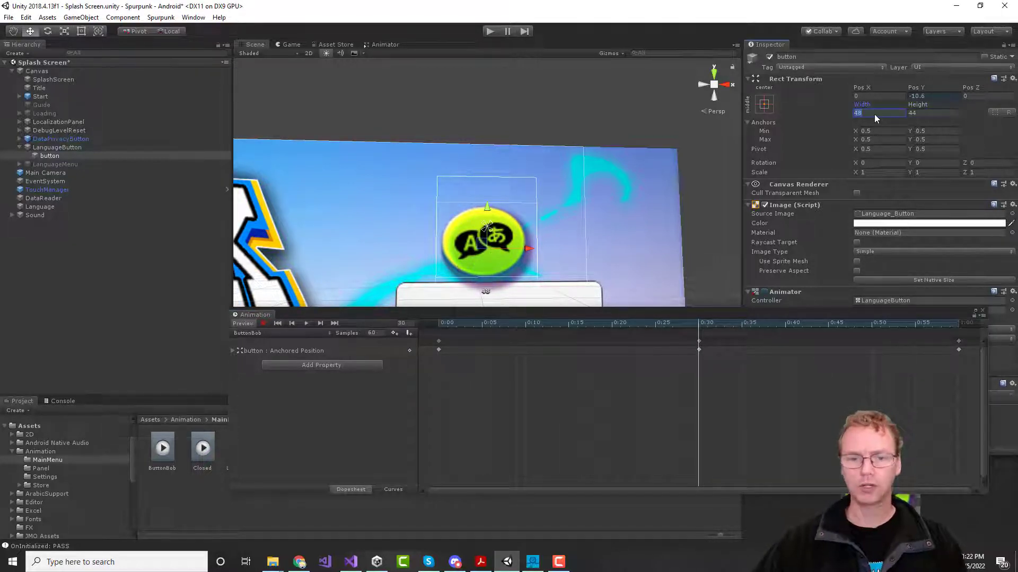
{"action": "left_click", "coordinate": [927, 112]}
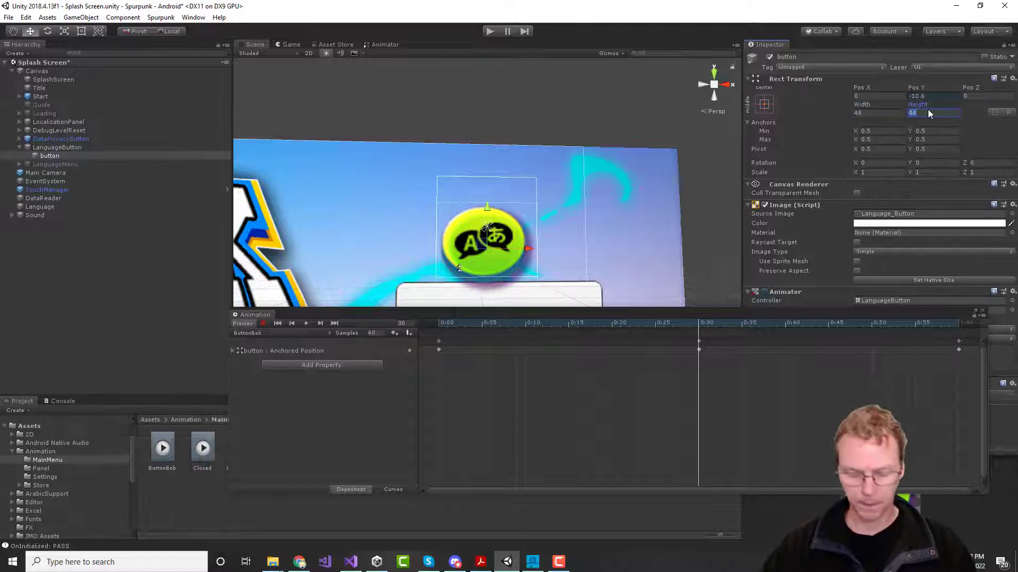
{"action": "type", "text": "48"}
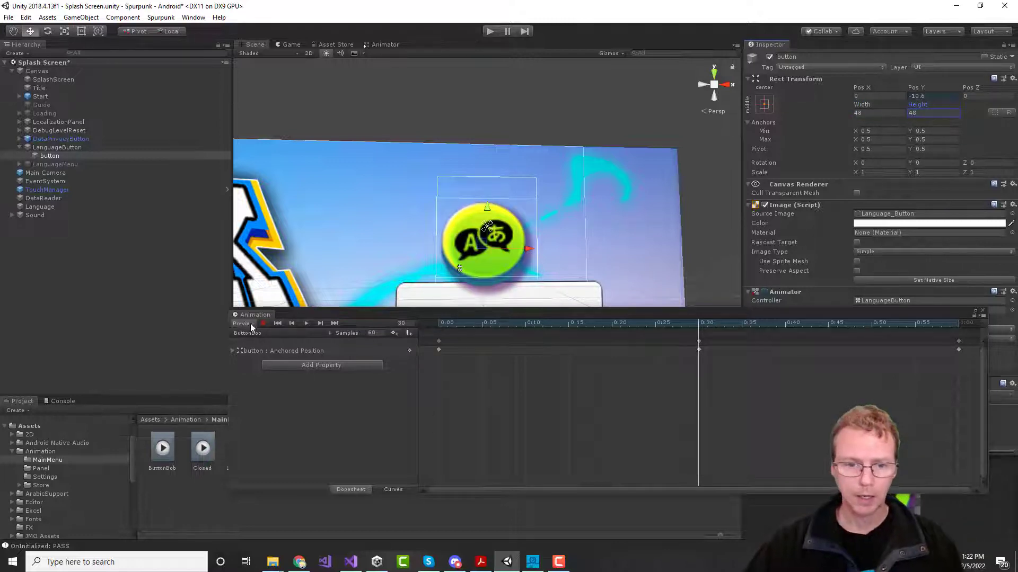
Step: Record the button's Height as 44 at frame 30 and preview the squash
{"action": "left_click", "coordinate": [262, 324]}
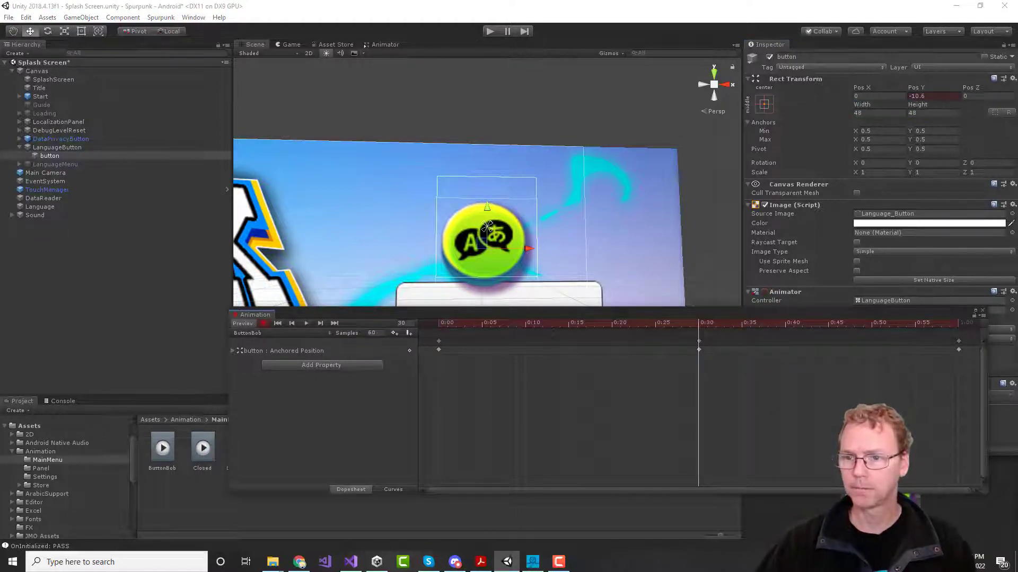
{"action": "left_click", "coordinate": [922, 113]}
{"action": "type", "text": "44"}
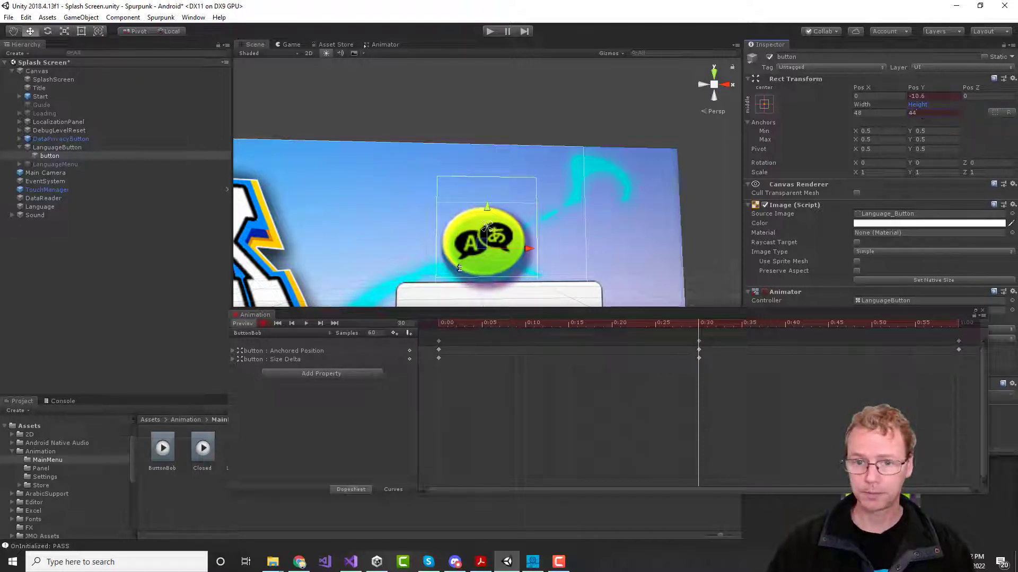
{"action": "left_click_drag", "start_coordinate": [698, 325], "coordinate": [611, 341]}
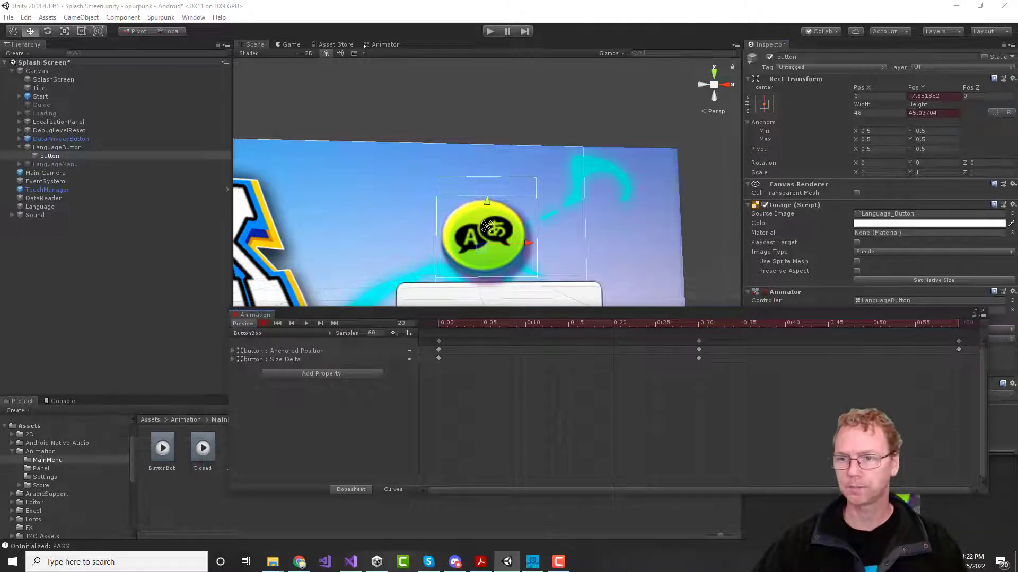
Step: Key Height back to 48 at frames 20 and 40 around the squash
{"action": "left_click", "coordinate": [933, 113]}
{"action": "type", "text": "48"}
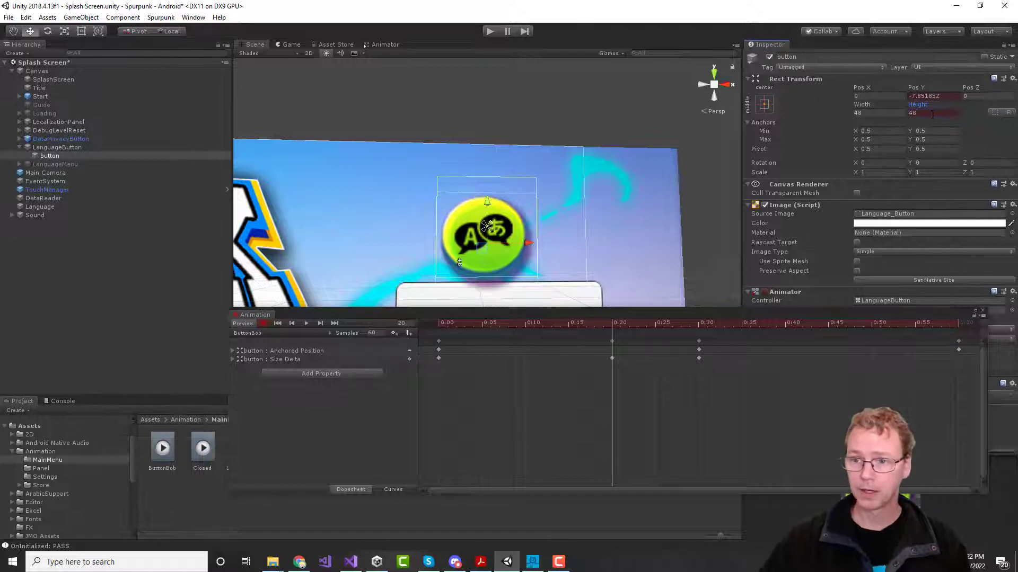
{"action": "left_click_drag", "start_coordinate": [613, 329], "coordinate": [781, 341]}
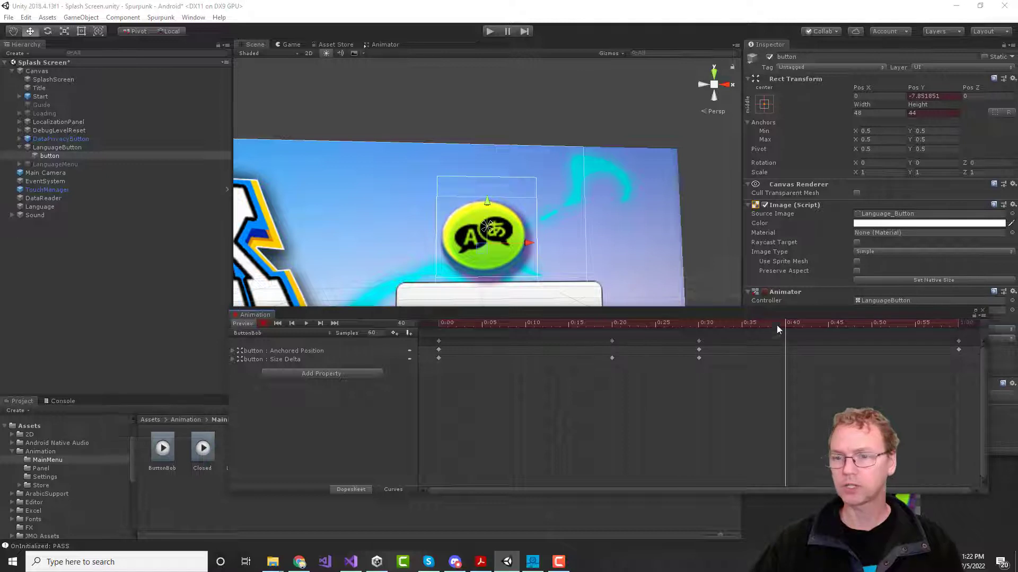
{"action": "left_click", "coordinate": [934, 113]}
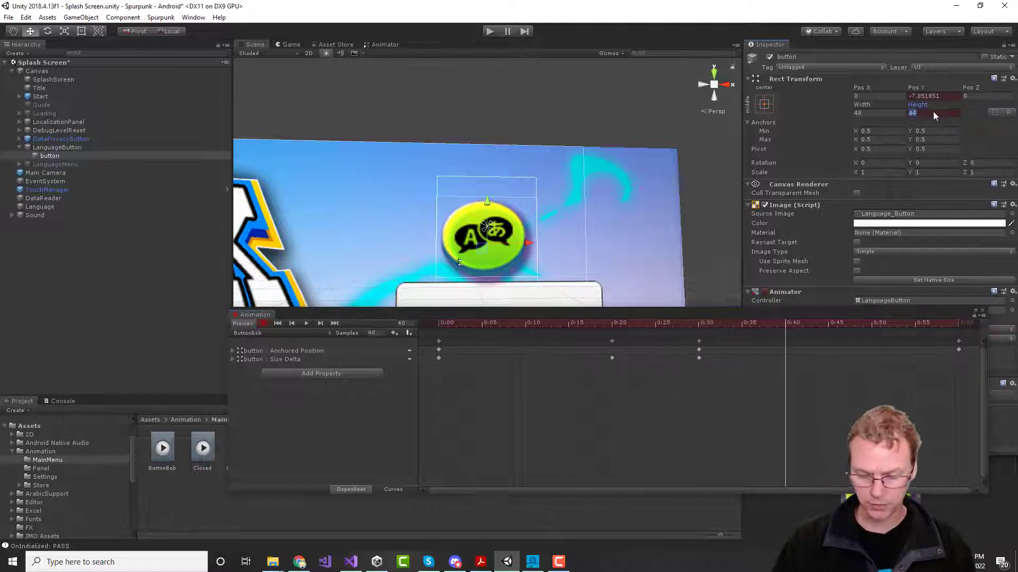
{"action": "type", "text": "48"}
{"action": "key", "text": "Return"}
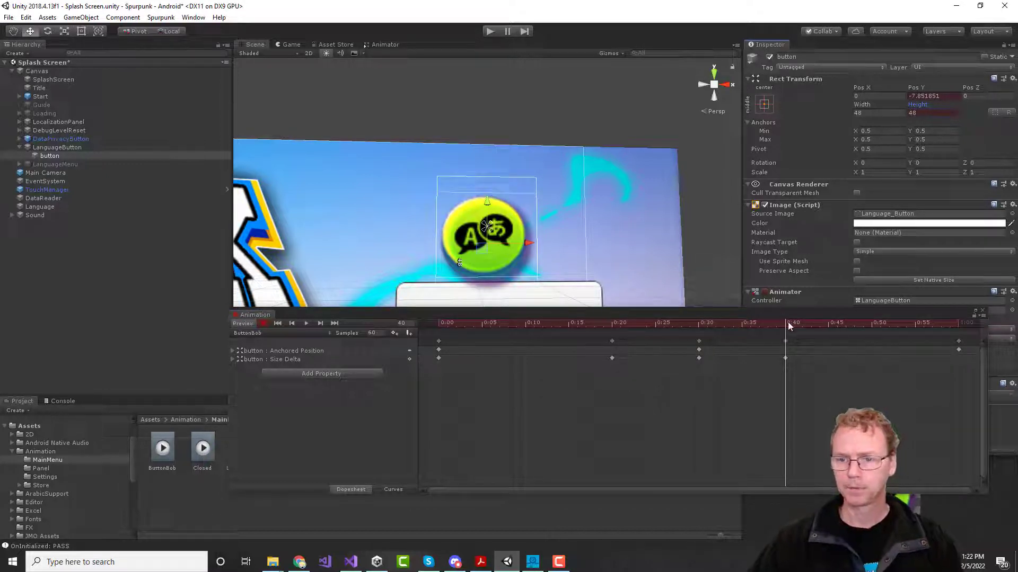
{"action": "left_click_drag", "start_coordinate": [787, 325], "coordinate": [698, 352]}
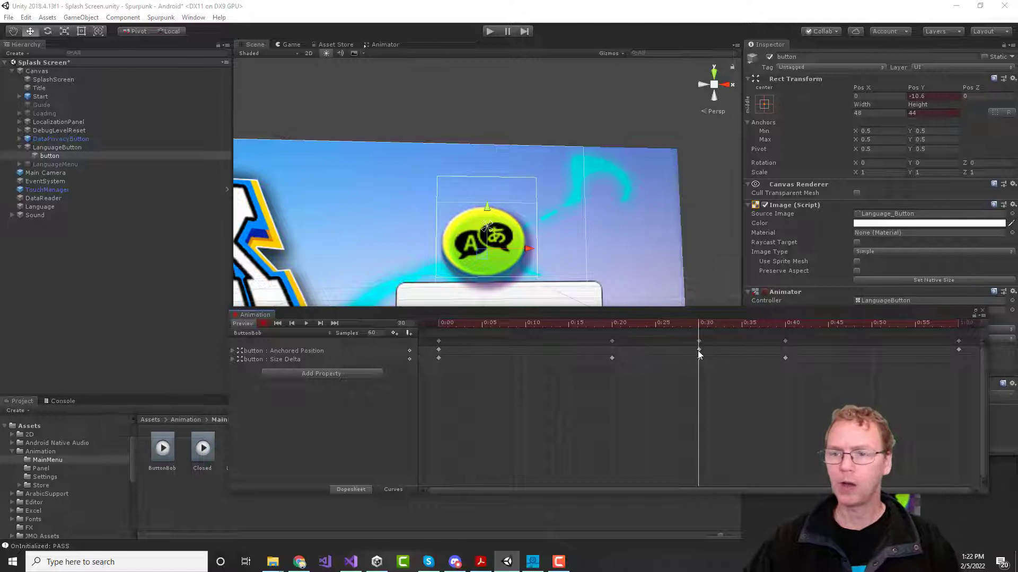
Step: Key Width 52 at frame 30 and Width 48 at 0:20 and 0:40, then scrub to preview
{"action": "mouse_move", "coordinate": [698, 351]}
{"action": "left_mouse_down"}
{"action": "mouse_move", "coordinate": [650, 351]}
{"action": "mouse_move", "coordinate": [699, 352]}
{"action": "left_mouse_up"}
{"action": "left_click", "coordinate": [863, 115]}
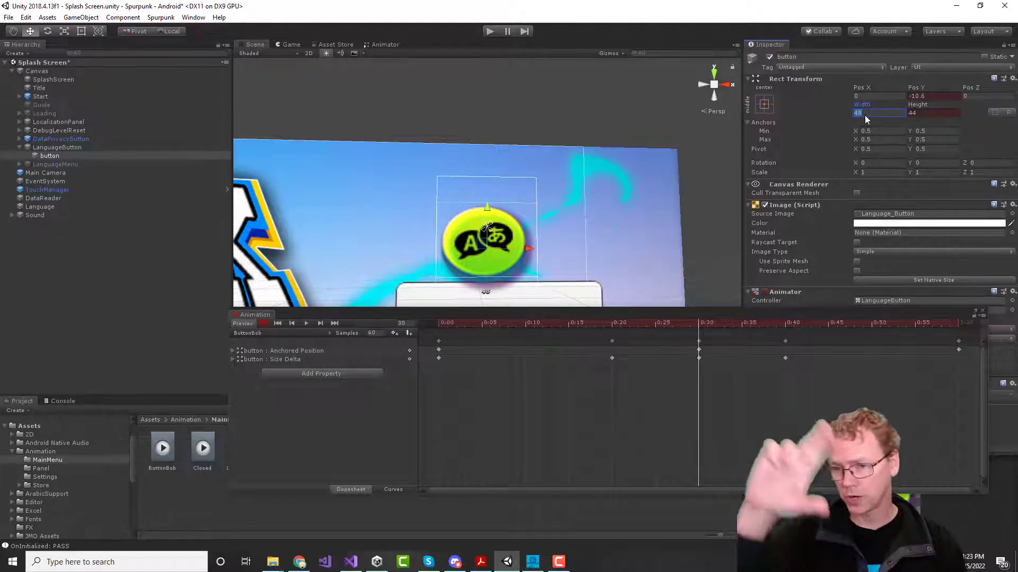
{"action": "type", "text": "52"}
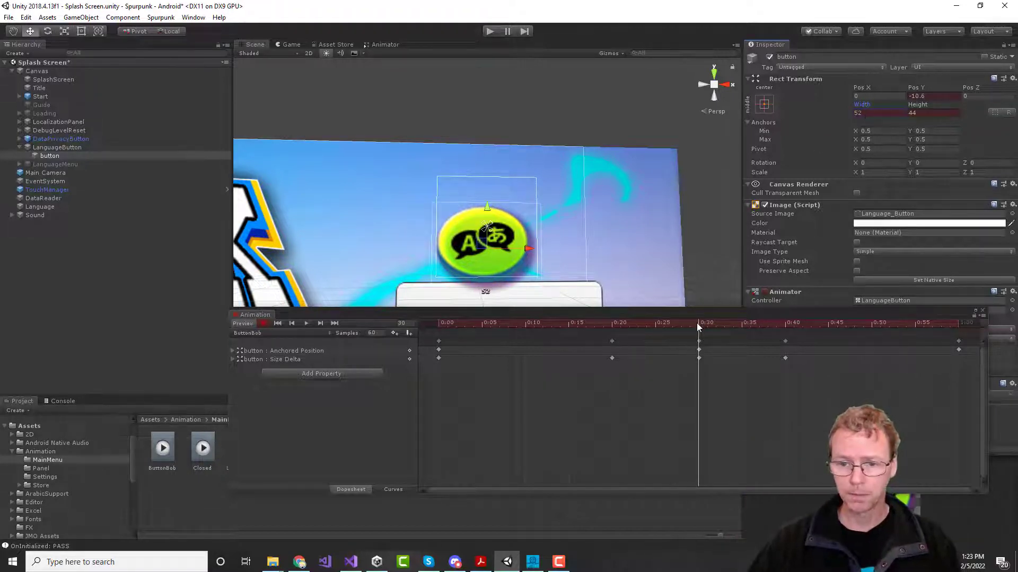
{"action": "left_click_drag", "start_coordinate": [696, 323], "coordinate": [612, 325]}
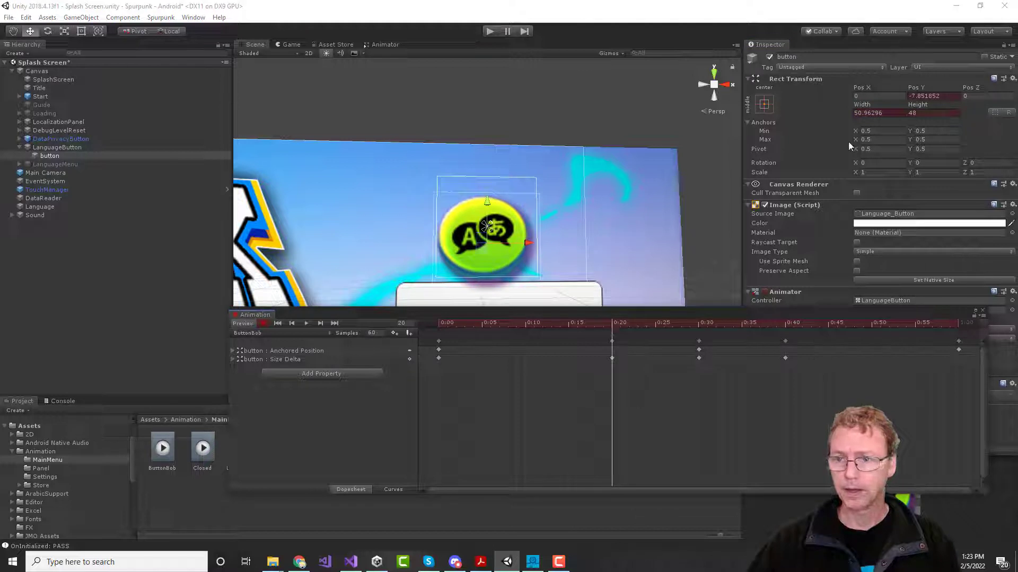
{"action": "left_click", "coordinate": [891, 114]}
{"action": "type", "text": "48"}
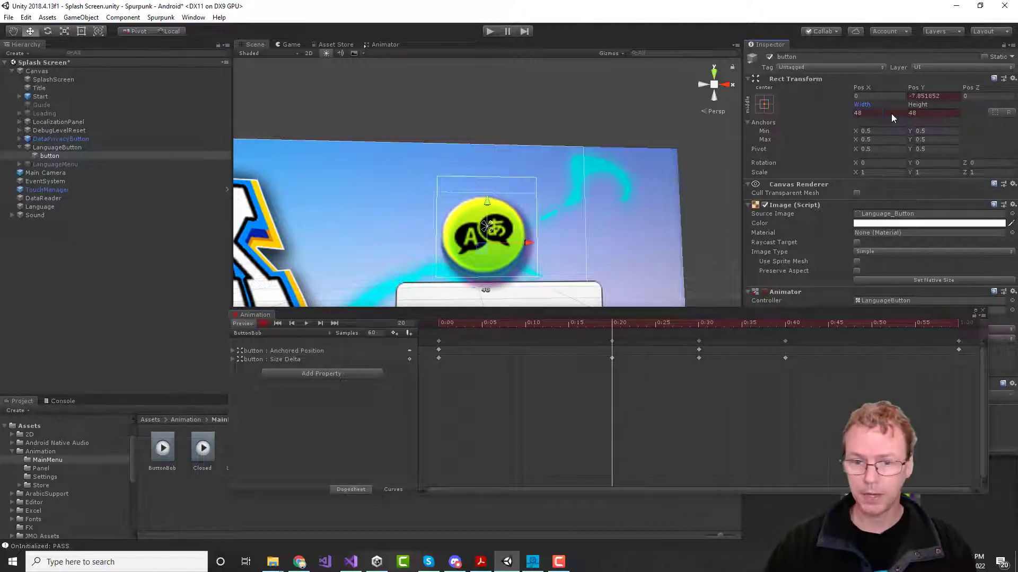
{"action": "left_click", "coordinate": [785, 323]}
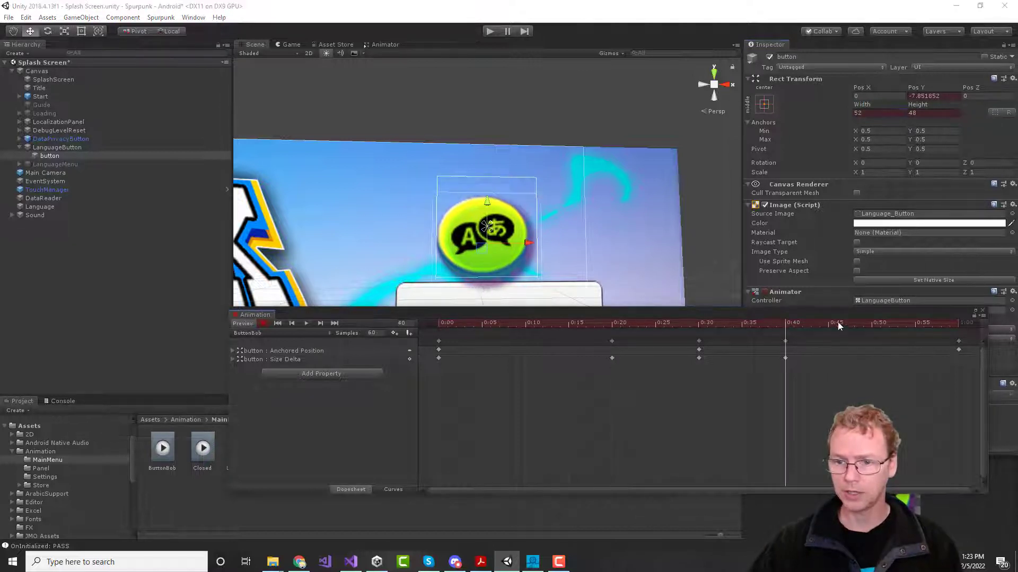
{"action": "left_click", "coordinate": [863, 113]}
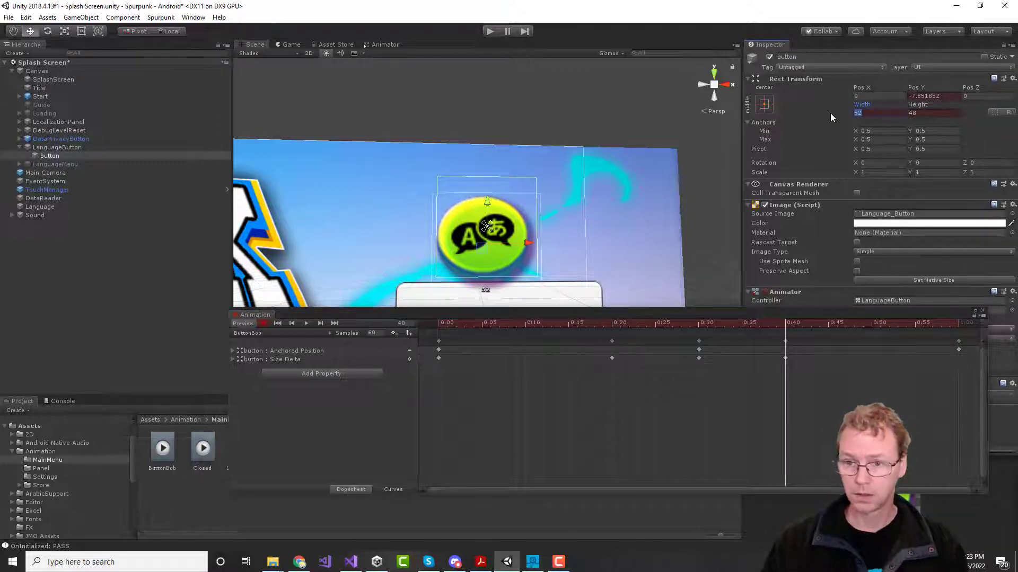
{"action": "type", "text": "48"}
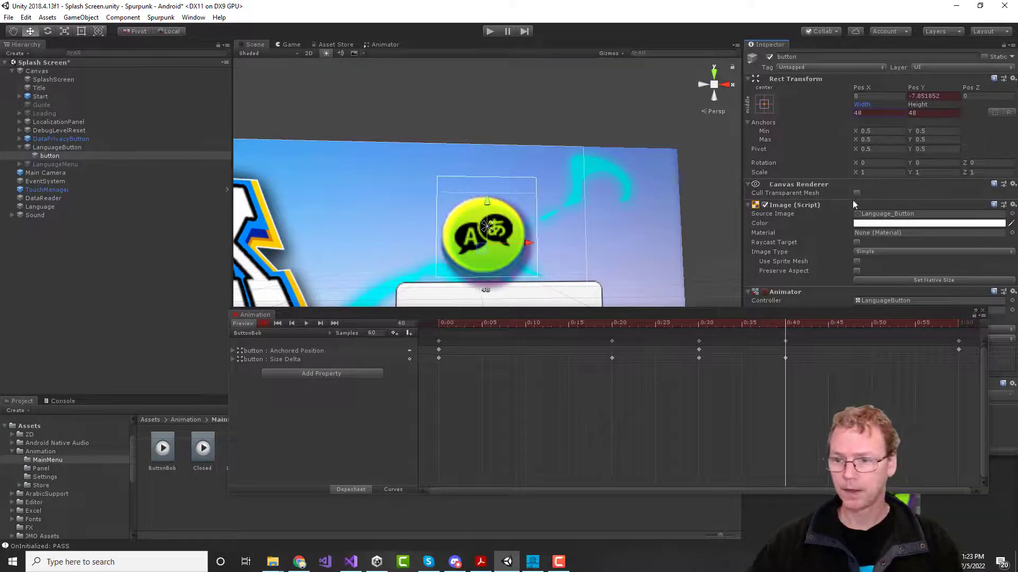
{"action": "left_click_drag", "start_coordinate": [783, 325], "coordinate": [430, 332]}
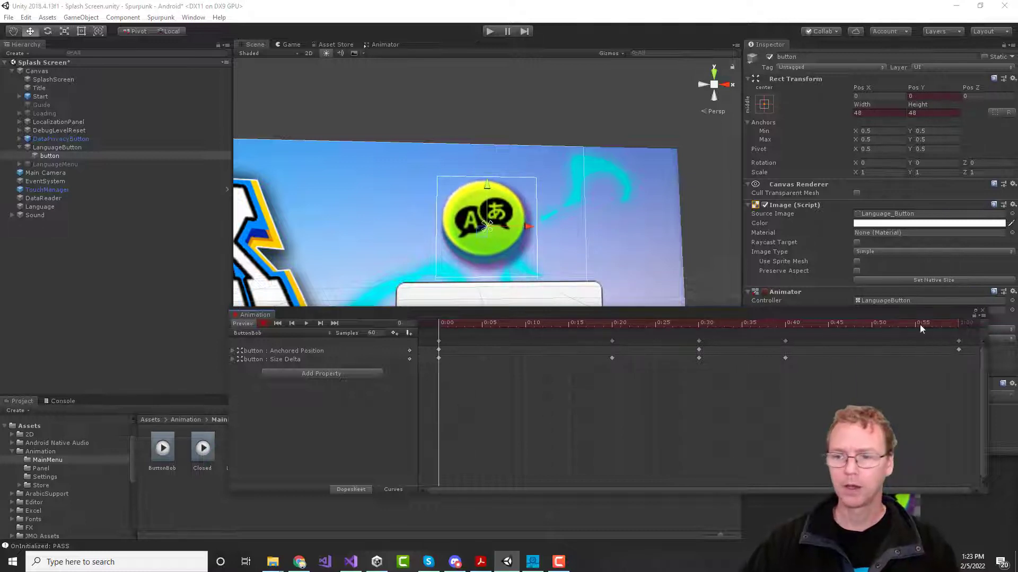
Step: Close the Animation window, play-test the bobbing button, then select the ButtonBob clip
{"action": "left_click", "coordinate": [982, 313]}
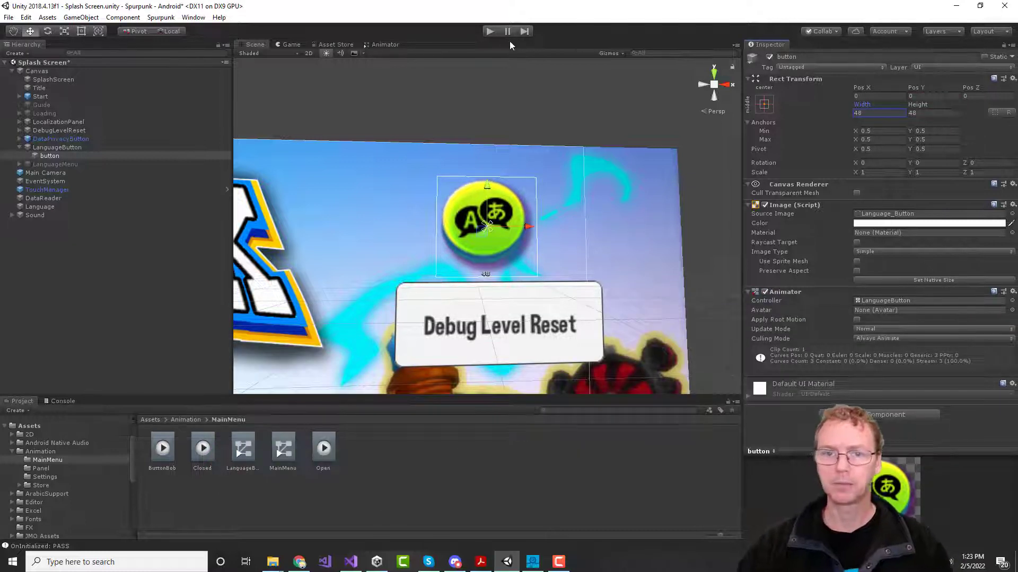
{"action": "left_click", "coordinate": [491, 31]}
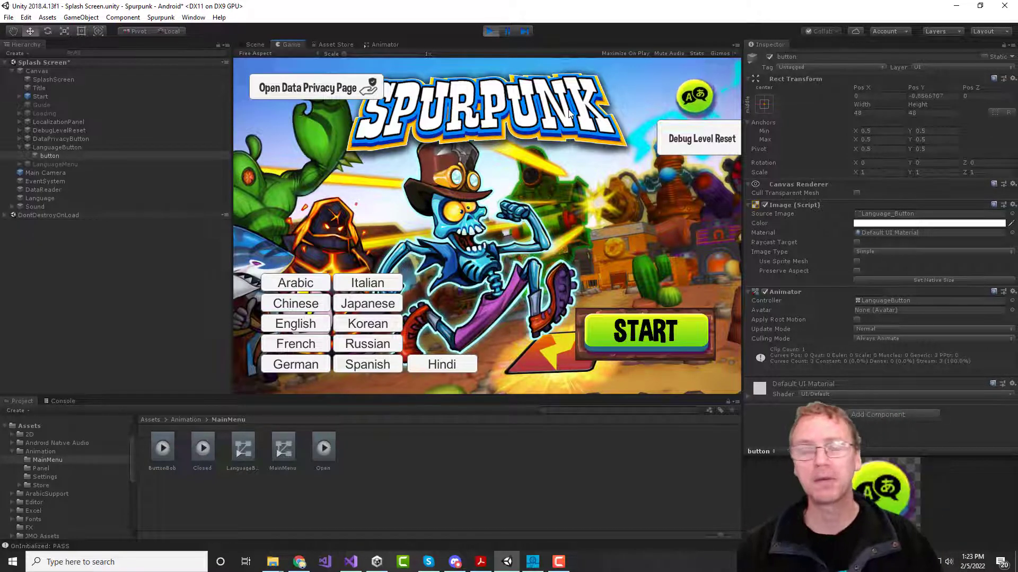
{"action": "left_click", "coordinate": [491, 31]}
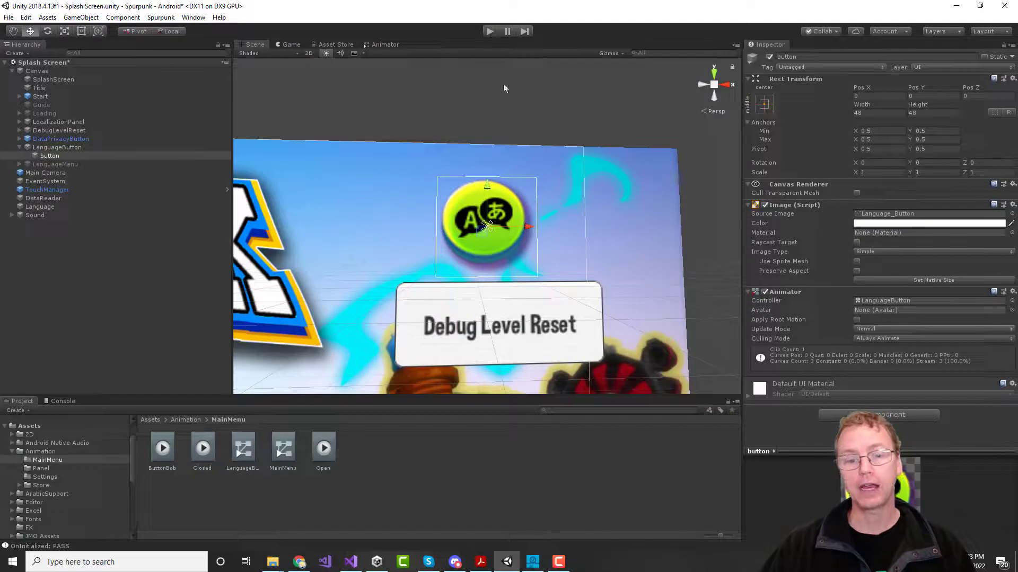
{"action": "left_click", "coordinate": [165, 449]}
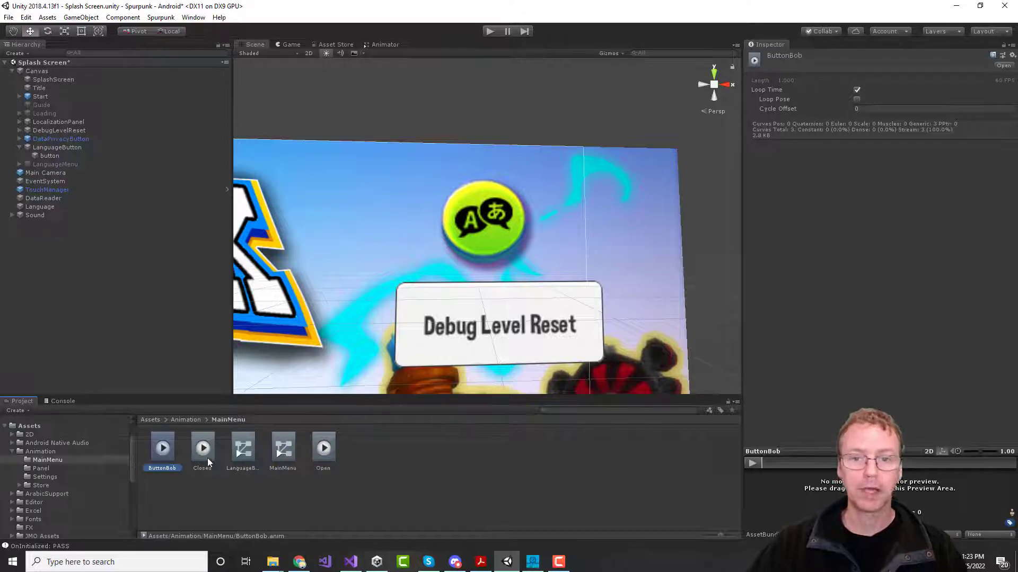
Step: With 'button' selected, open the Animation window as a floating window
{"action": "left_click", "coordinate": [50, 156]}
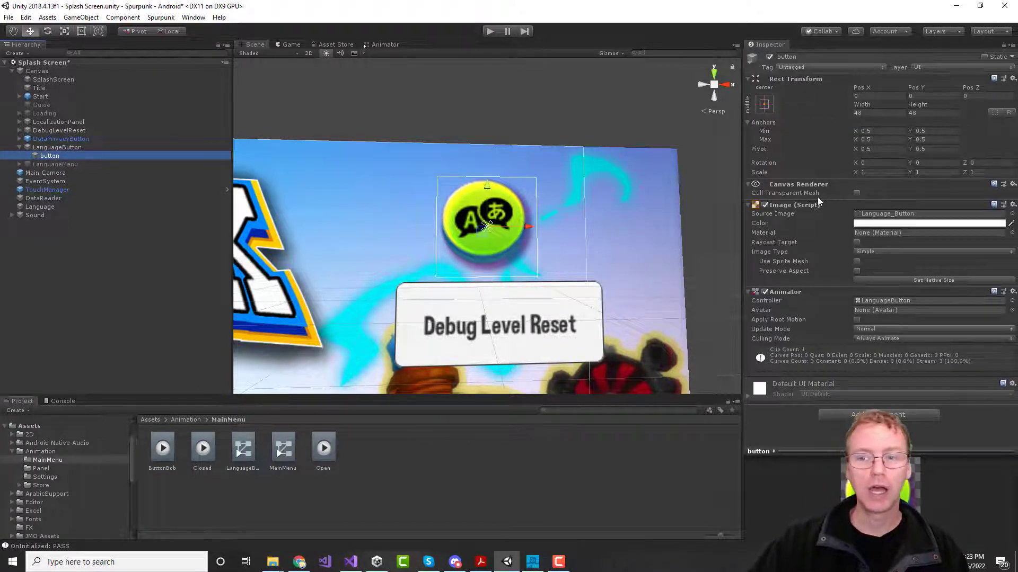
{"action": "left_click", "coordinate": [36, 140]}
{"action": "left_click", "coordinate": [49, 157]}
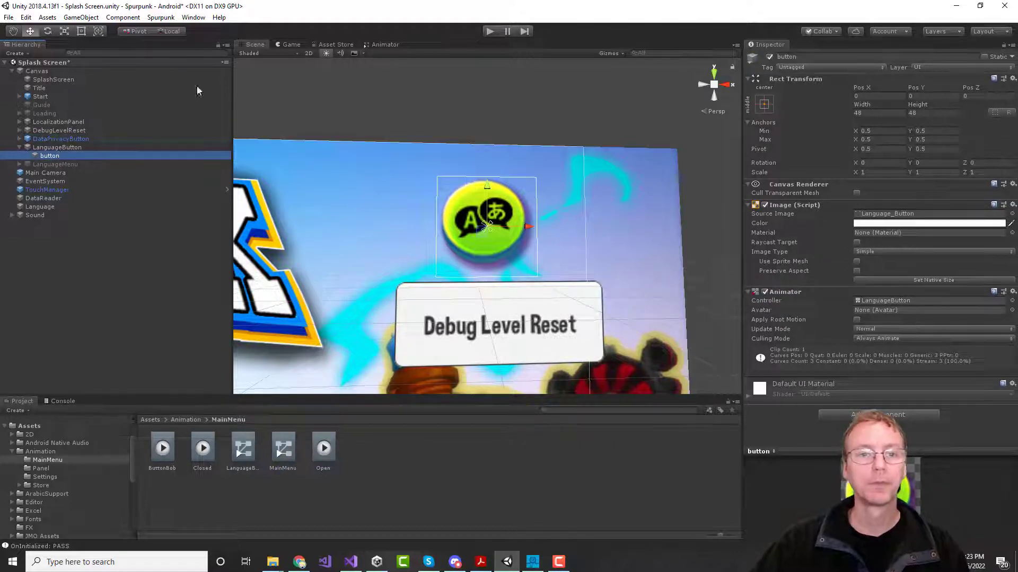
{"action": "left_click", "coordinate": [194, 17]}
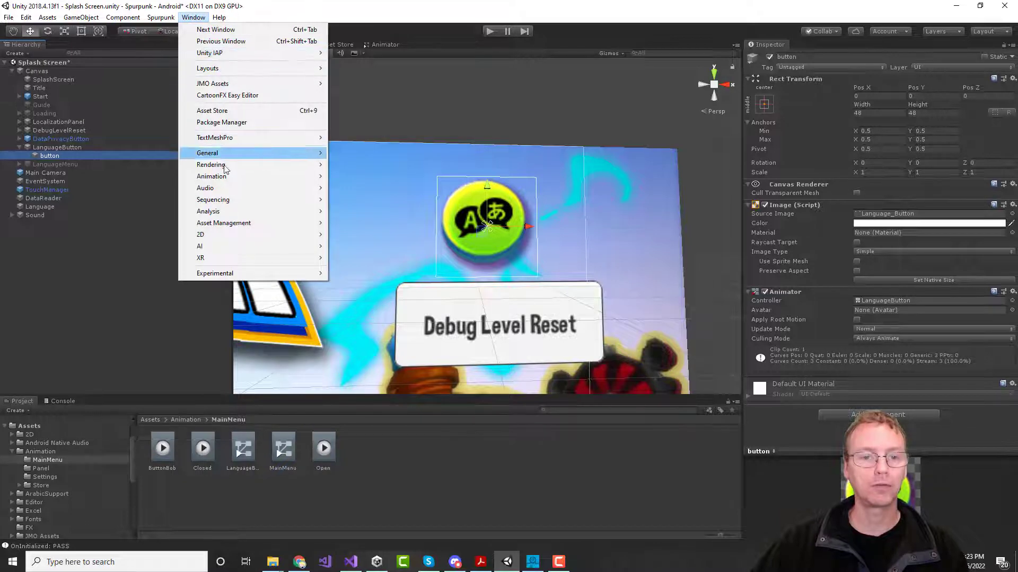
{"action": "mouse_move", "coordinate": [262, 182]}
{"action": "left_click", "coordinate": [354, 180]}
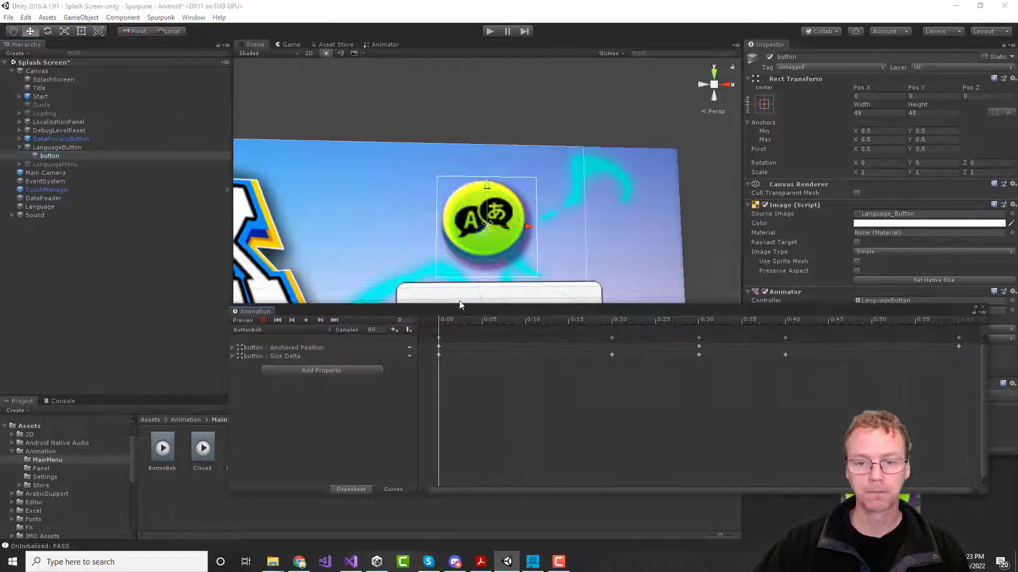
{"action": "left_click_drag", "start_coordinate": [470, 313], "coordinate": [378, 179]}
Step: Switch the timeline to the ButtonBob clip and scrub back through it to the start
{"action": "left_click", "coordinate": [225, 196]}
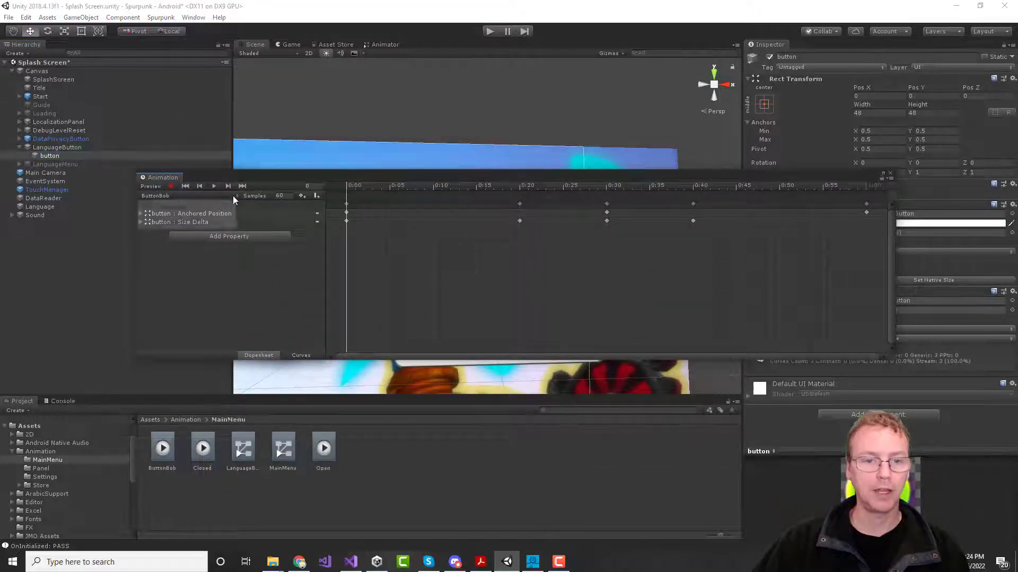
{"action": "left_click", "coordinate": [174, 208]}
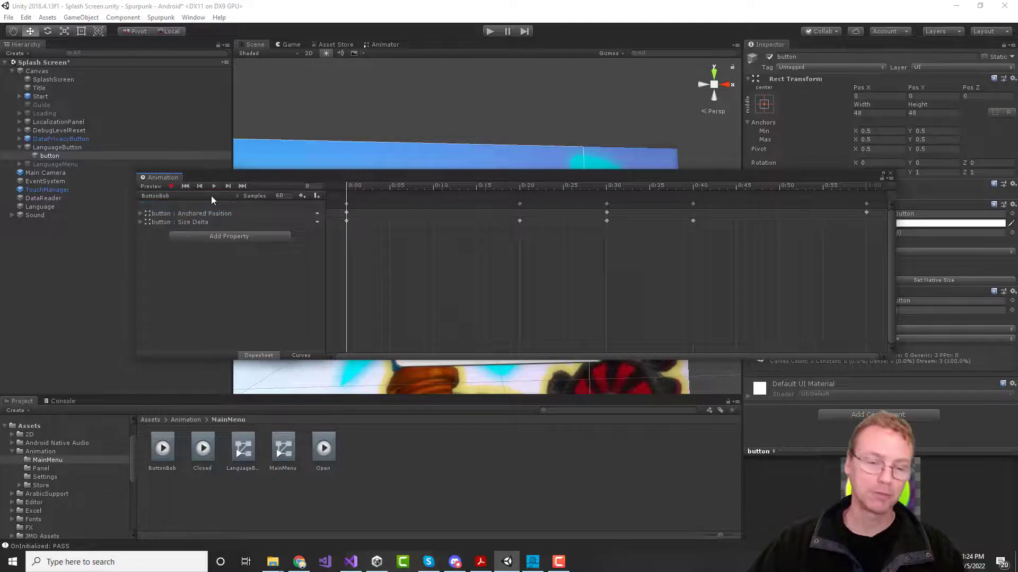
{"action": "left_click_drag", "start_coordinate": [389, 177], "coordinate": [602, 296]}
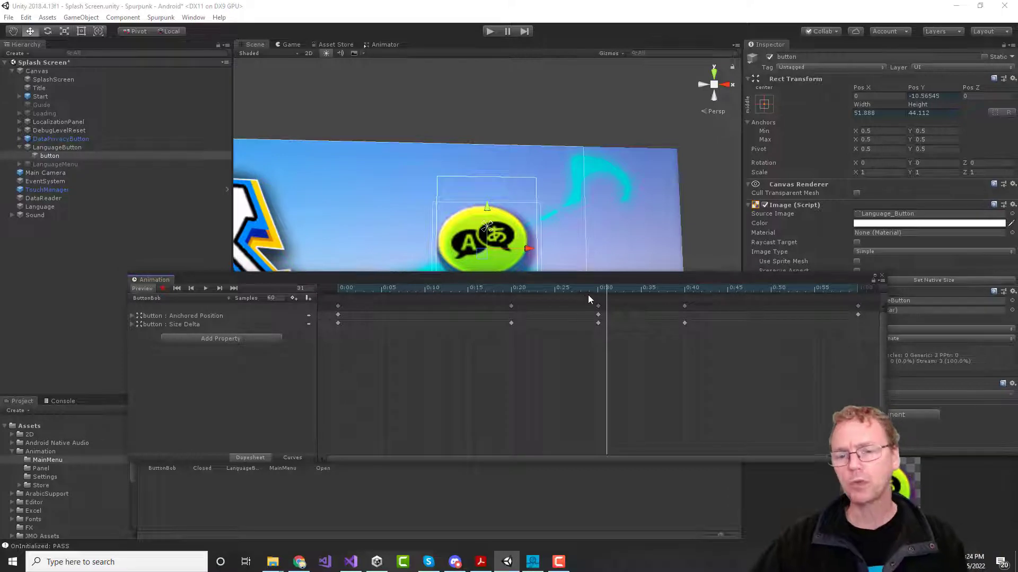
{"action": "left_click_drag", "start_coordinate": [606, 289], "coordinate": [476, 290]}
{"action": "left_click_drag", "start_coordinate": [575, 292], "coordinate": [335, 297]}
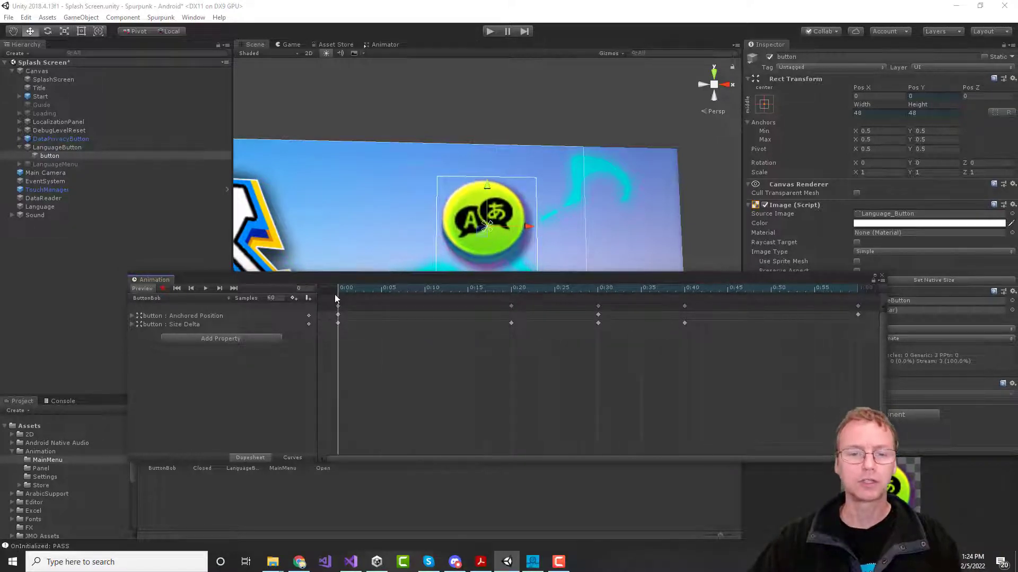
Step: Close the timeline, run Play, click the language button to open its menu, then stop
{"action": "left_click", "coordinate": [882, 277]}
{"action": "left_click", "coordinate": [491, 31]}
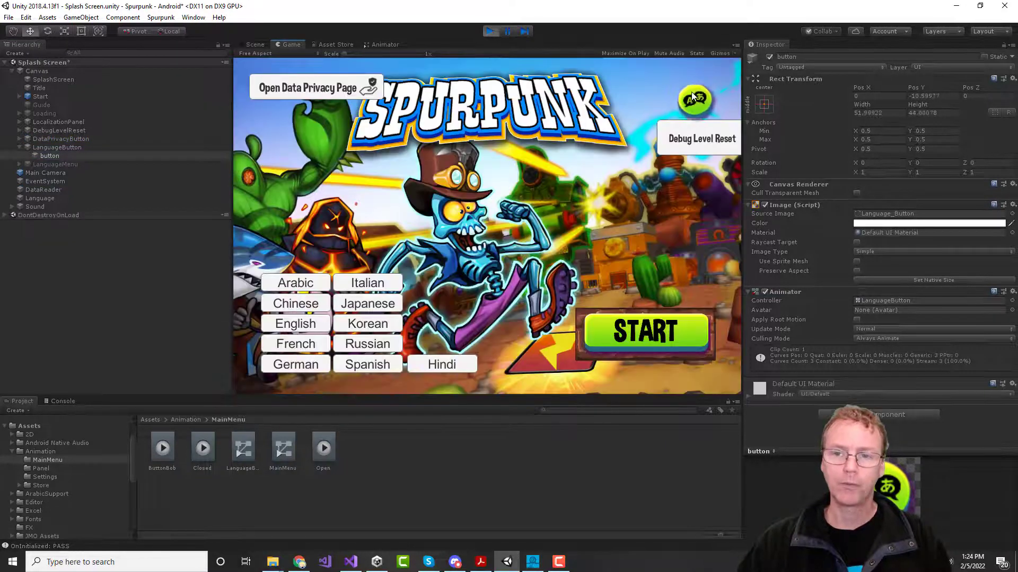
{"action": "left_click", "coordinate": [691, 92]}
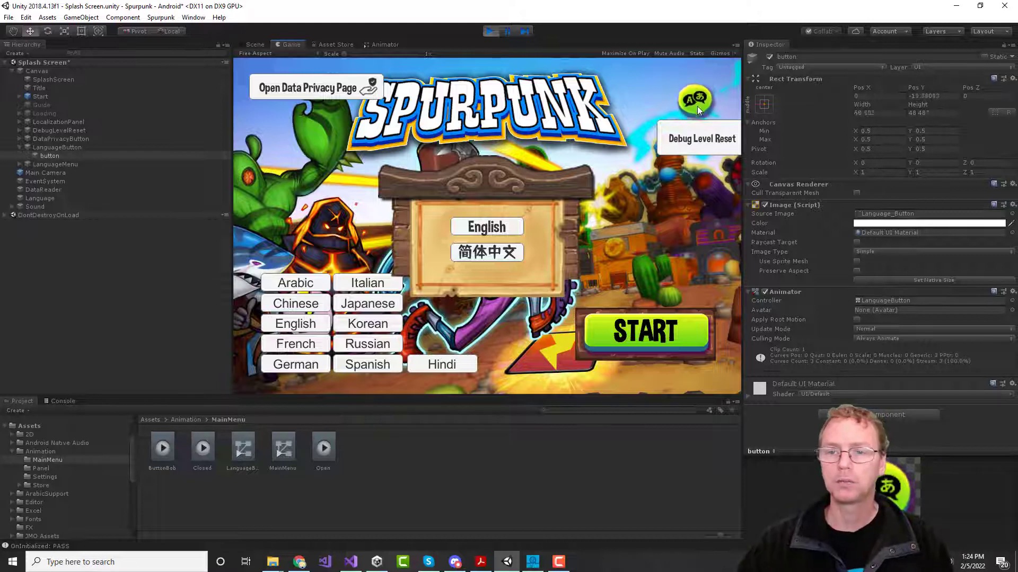
{"action": "left_click", "coordinate": [491, 30]}
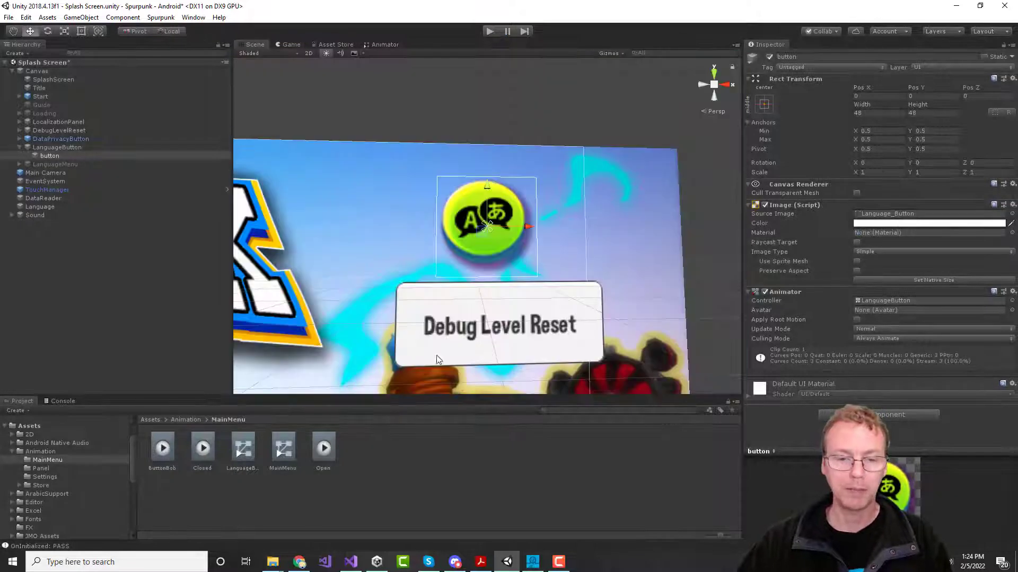
Step: Create a new animation clip named ButtonStop in the MainMenu folder
{"action": "right_click", "coordinate": [365, 457]}
{"action": "mouse_move", "coordinate": [406, 211]}
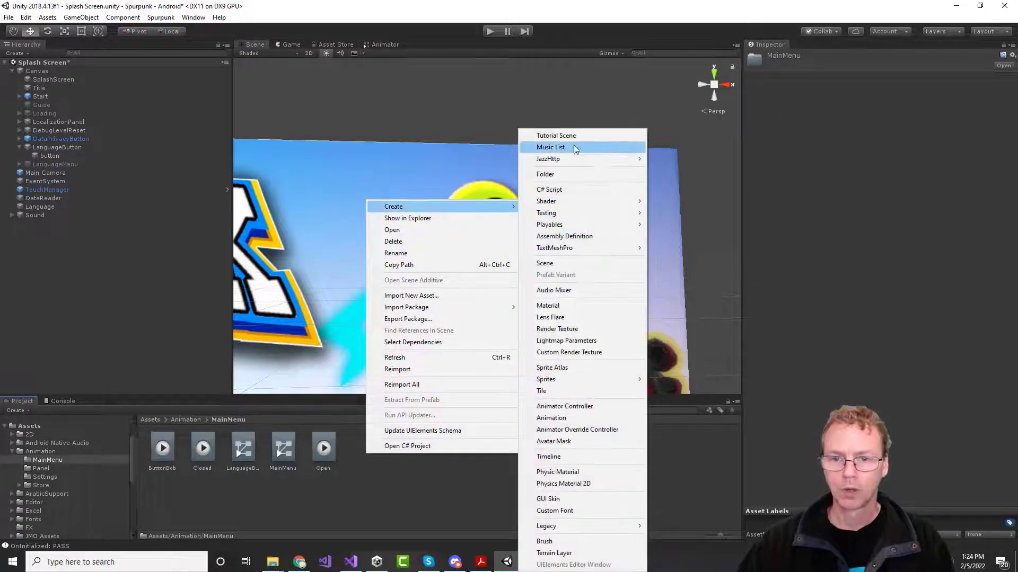
{"action": "left_click", "coordinate": [554, 418]}
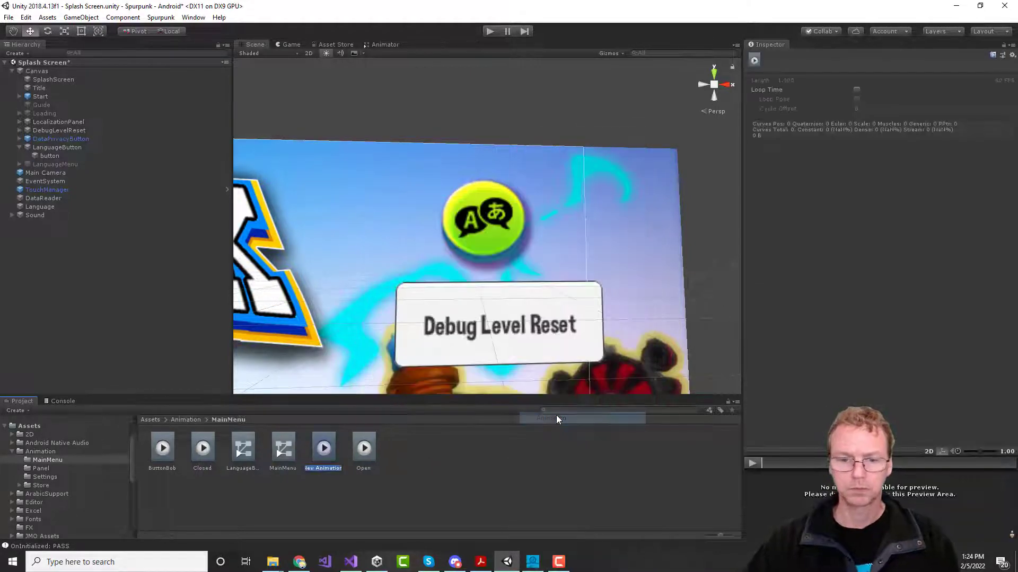
{"action": "type", "text": "ButtonStop"}
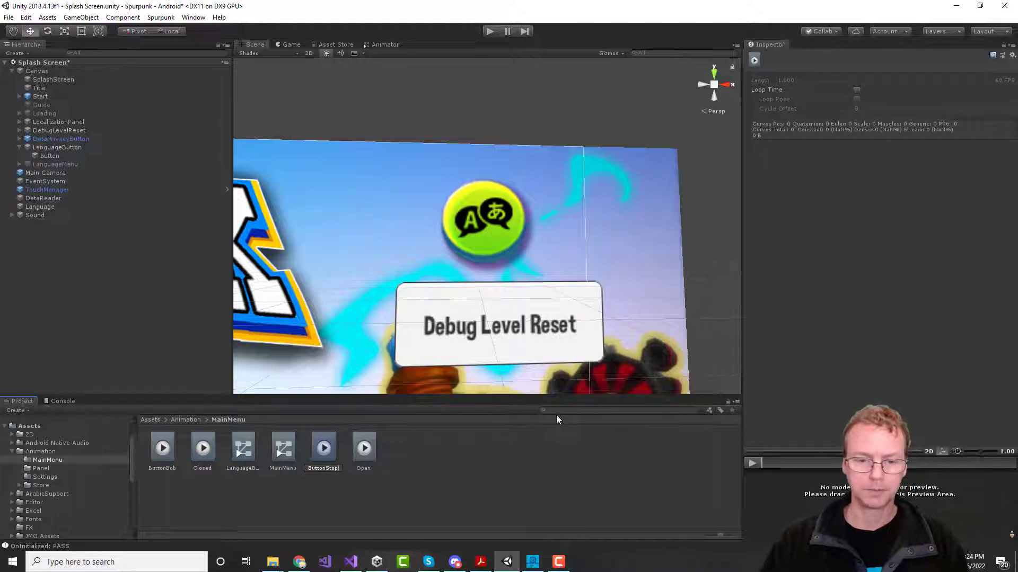
{"action": "key", "text": "Return"}
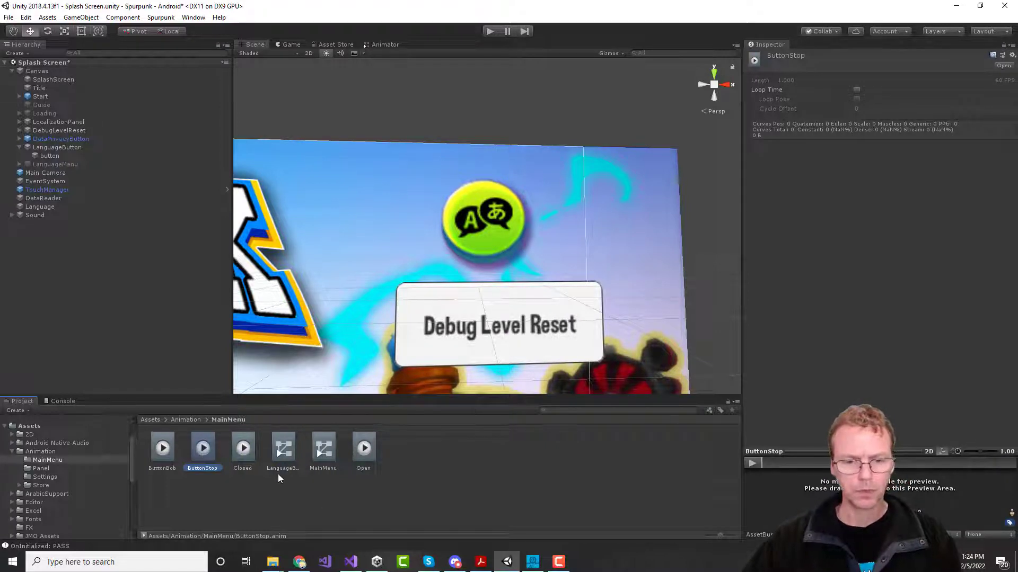
Step: Add ButtonStop to the LanguageButton controller with transitions to and from ButtonBob
{"action": "double_click", "coordinate": [281, 454]}
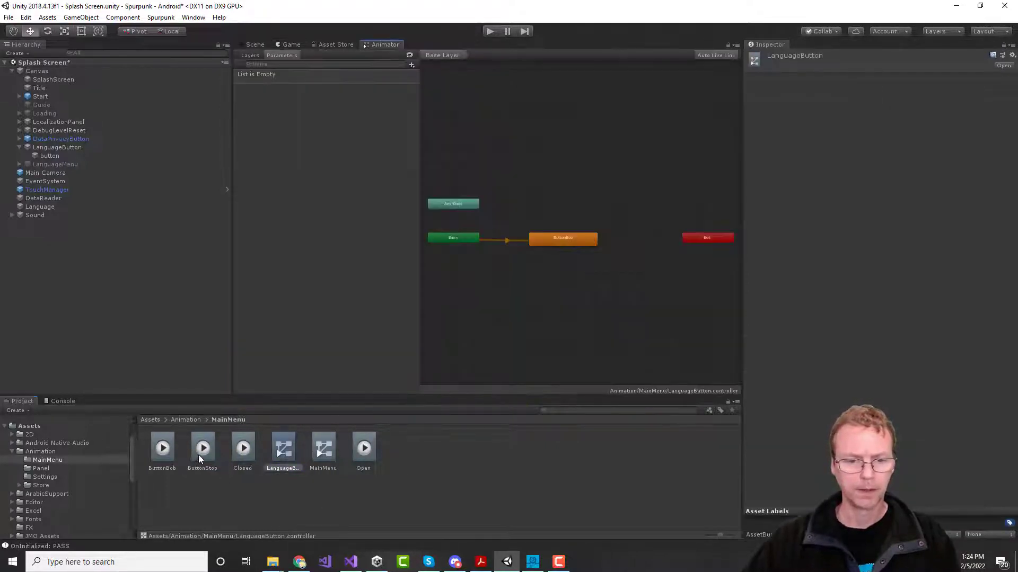
{"action": "left_click_drag", "start_coordinate": [198, 455], "coordinate": [560, 269]}
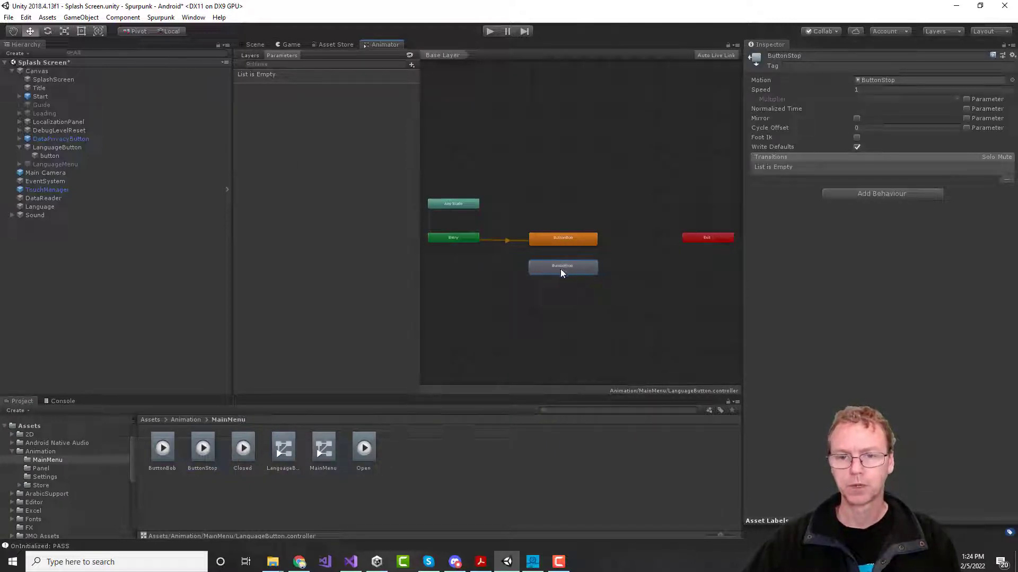
{"action": "right_click", "coordinate": [561, 240]}
{"action": "left_click", "coordinate": [585, 243]}
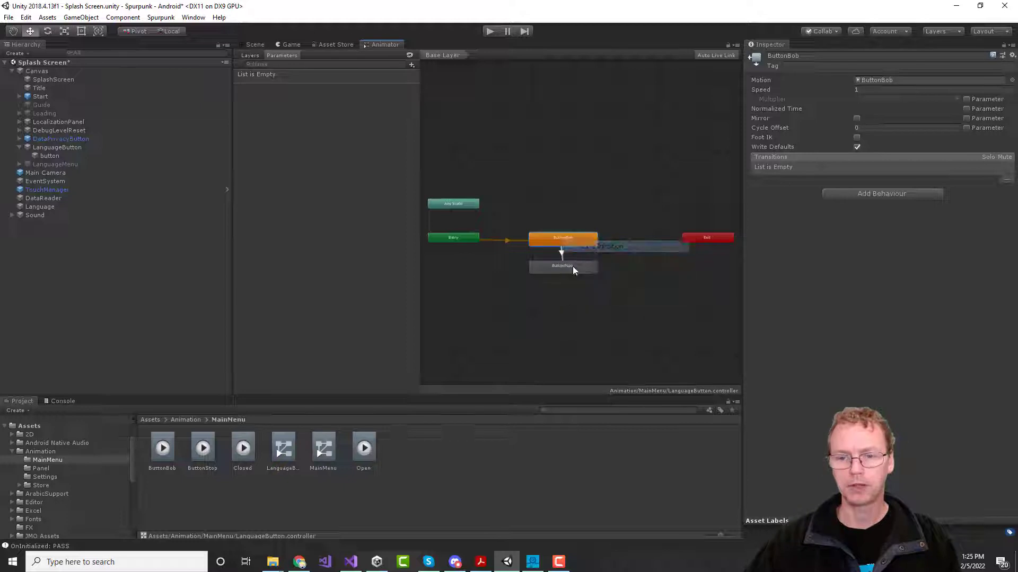
{"action": "left_click", "coordinate": [576, 268]}
{"action": "right_click", "coordinate": [579, 269]}
{"action": "left_click", "coordinate": [596, 272]}
{"action": "left_click", "coordinate": [579, 240]}
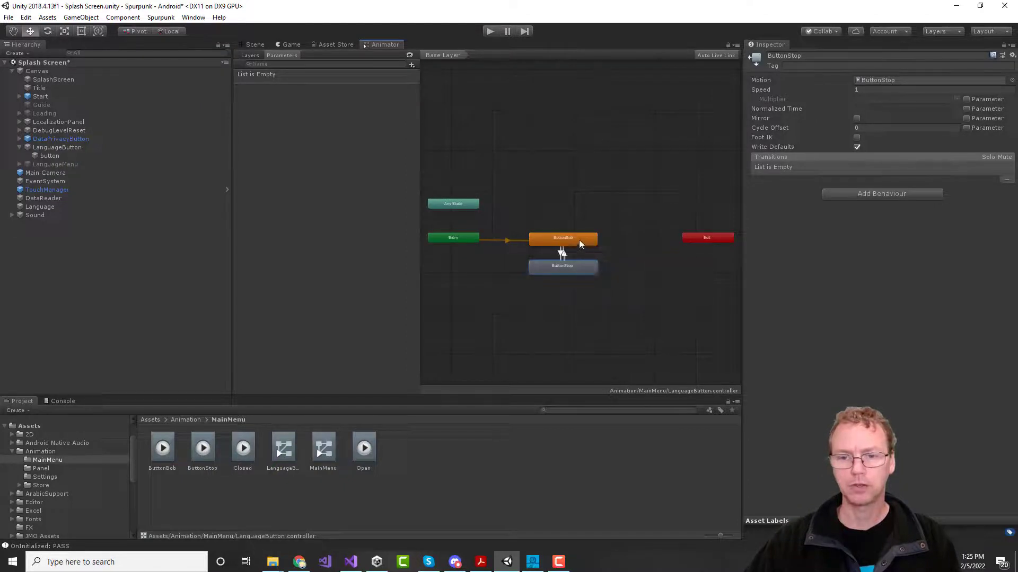
Step: Add a Bool parameter named DoBob to the controller
{"action": "left_click", "coordinate": [411, 65]}
{"action": "left_click", "coordinate": [430, 100]}
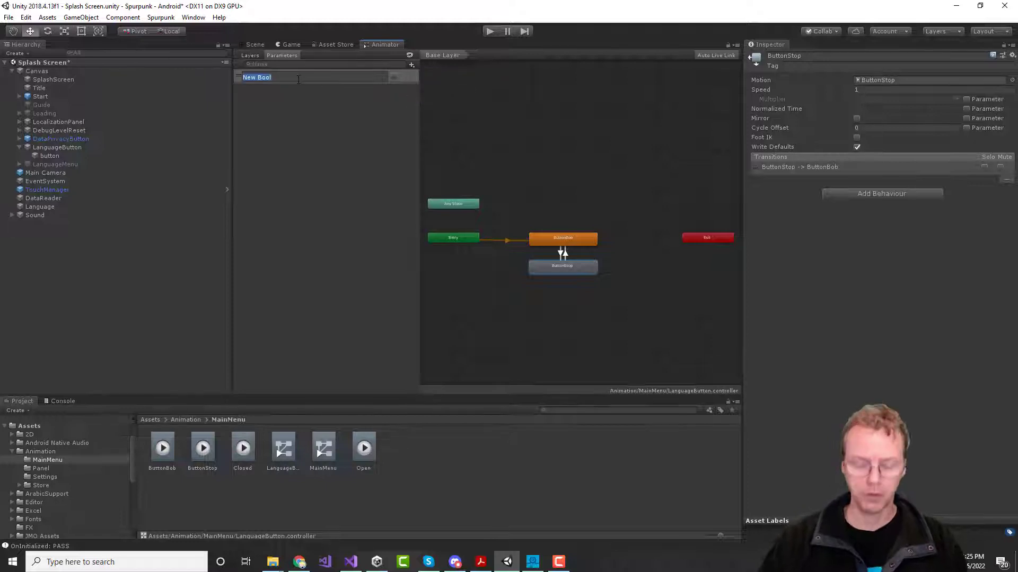
{"action": "type", "text": "DoBob"}
{"action": "key", "text": "Return"}
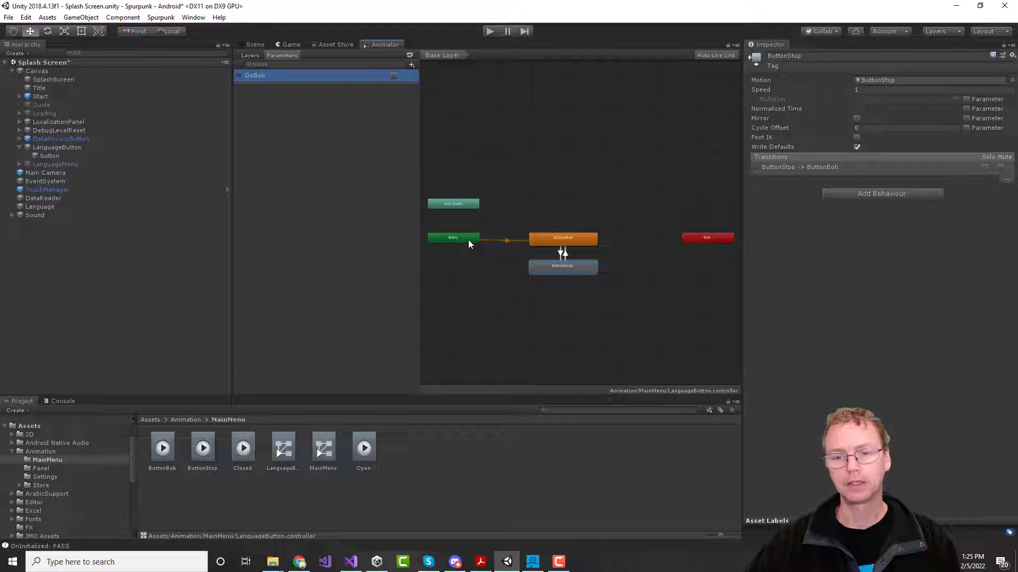
Step: Set ButtonStop as the layer default state and add a DoBob condition to ButtonStop→ButtonBob
{"action": "right_click", "coordinate": [544, 268]}
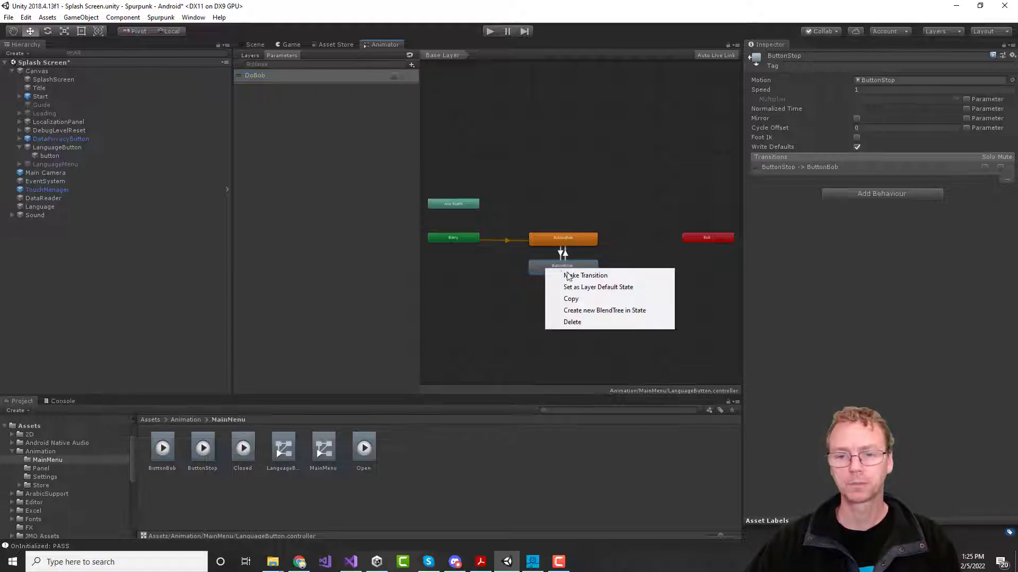
{"action": "left_click", "coordinate": [587, 287]}
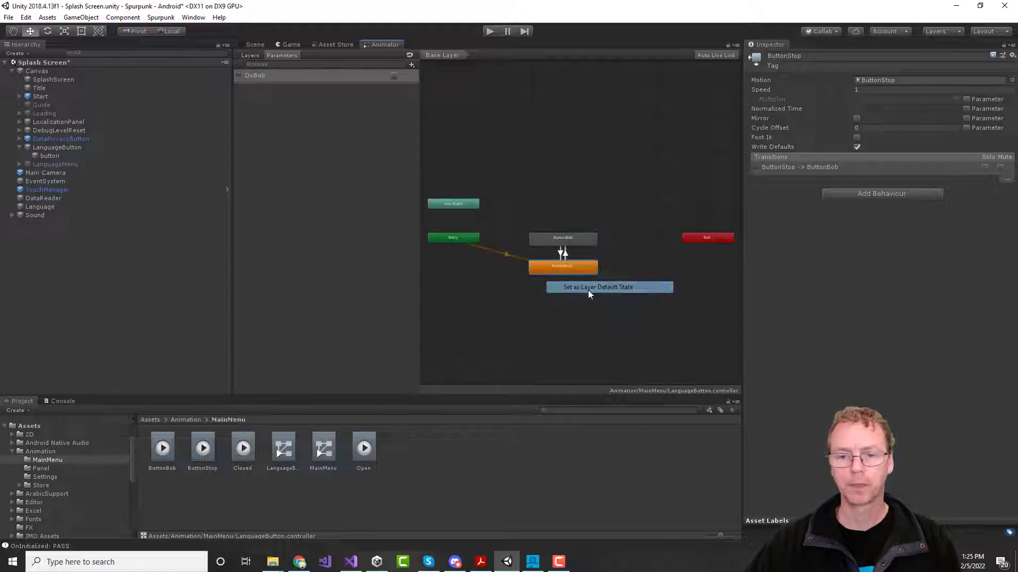
{"action": "left_click", "coordinate": [564, 253]}
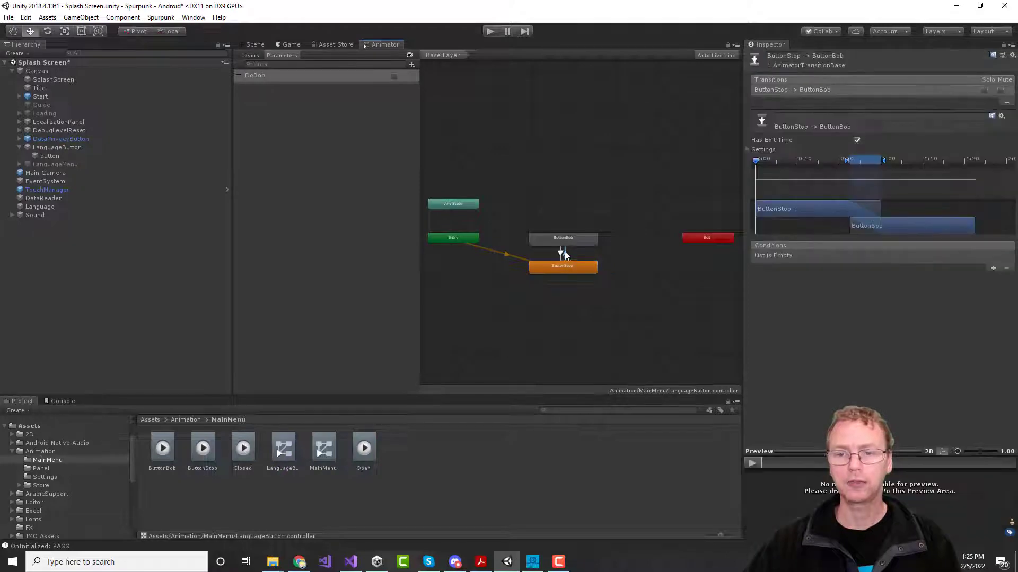
{"action": "left_click", "coordinate": [994, 269]}
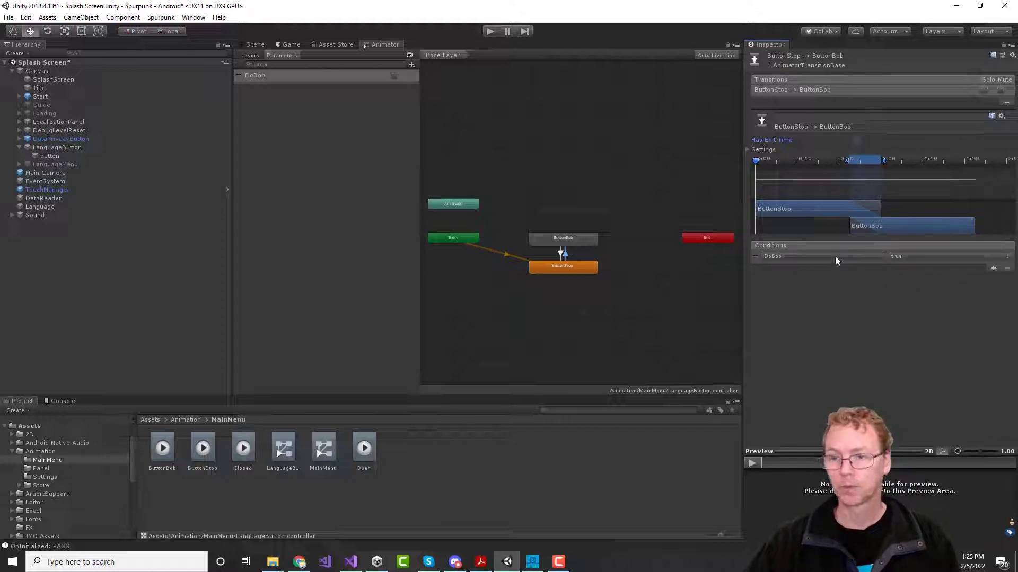
Step: Give the ButtonBob→ButtonStop transition a DoBob false condition, then review ButtonStop
{"action": "left_click", "coordinate": [560, 254]}
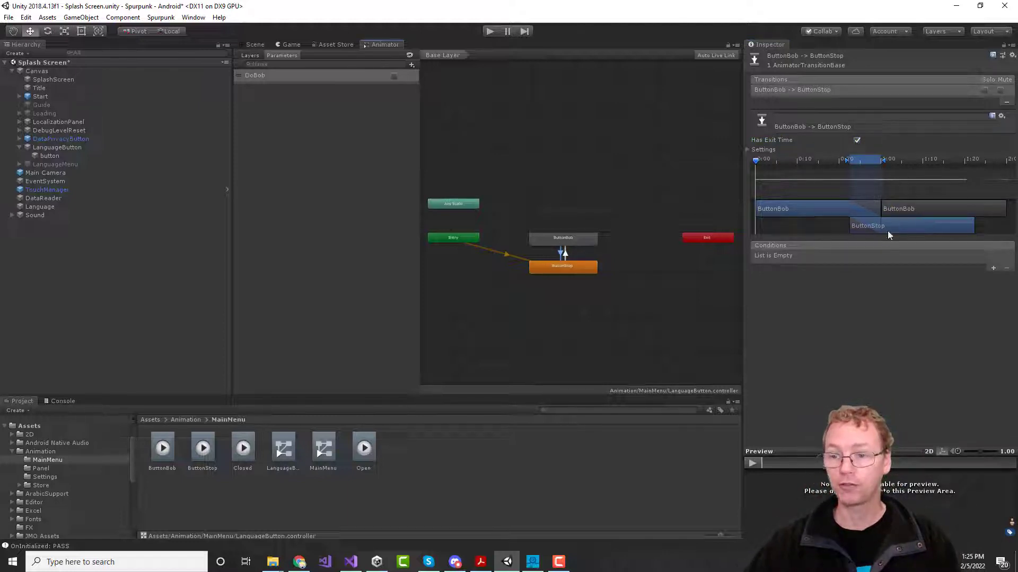
{"action": "left_click", "coordinate": [993, 268]}
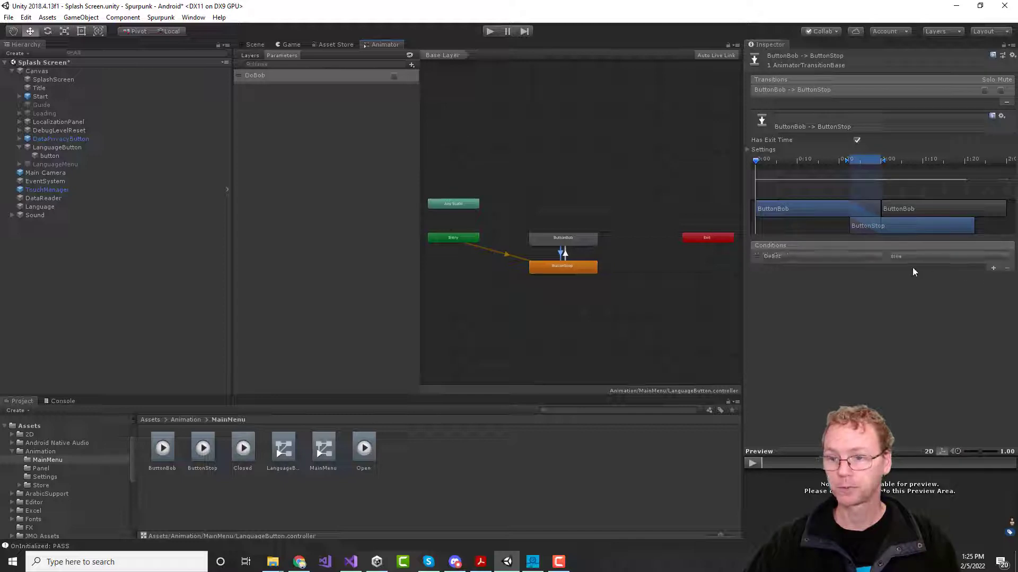
{"action": "left_click", "coordinate": [905, 258]}
{"action": "left_click", "coordinate": [912, 280]}
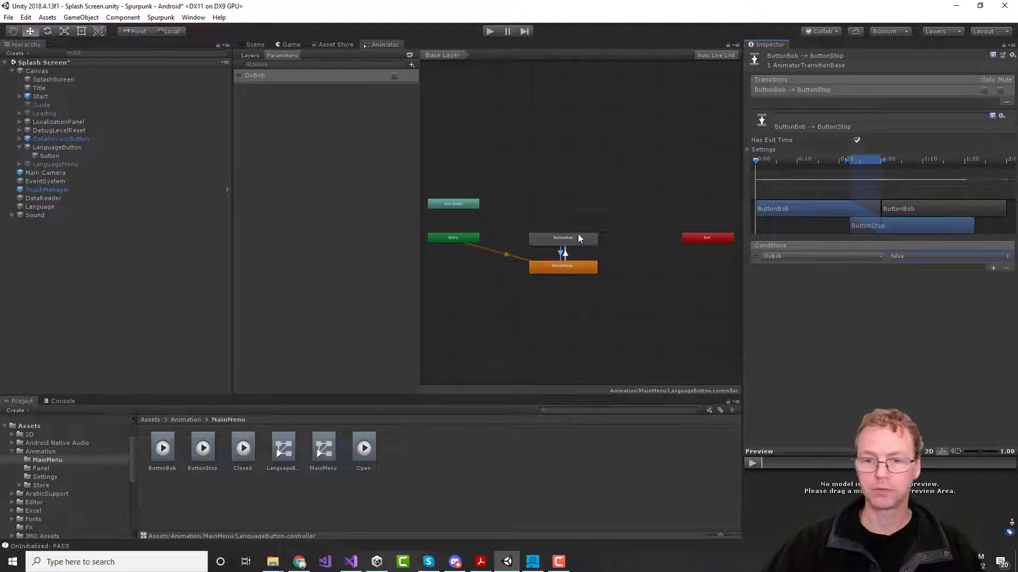
{"action": "left_click", "coordinate": [574, 264]}
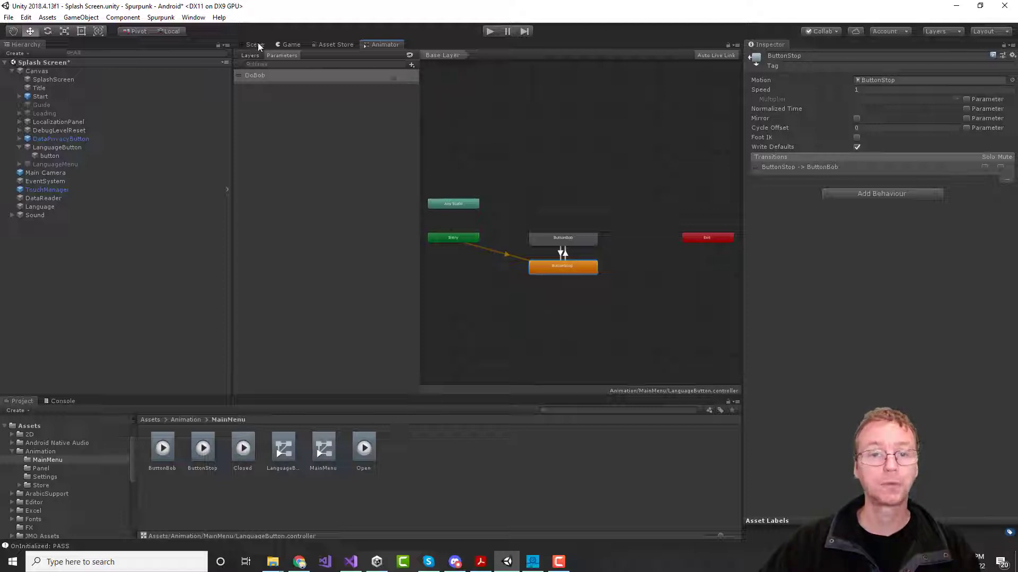
Step: Run the game in the Game view and browse down to the Scripts/UI folder
{"action": "left_click", "coordinate": [293, 45]}
{"action": "left_click", "coordinate": [491, 31]}
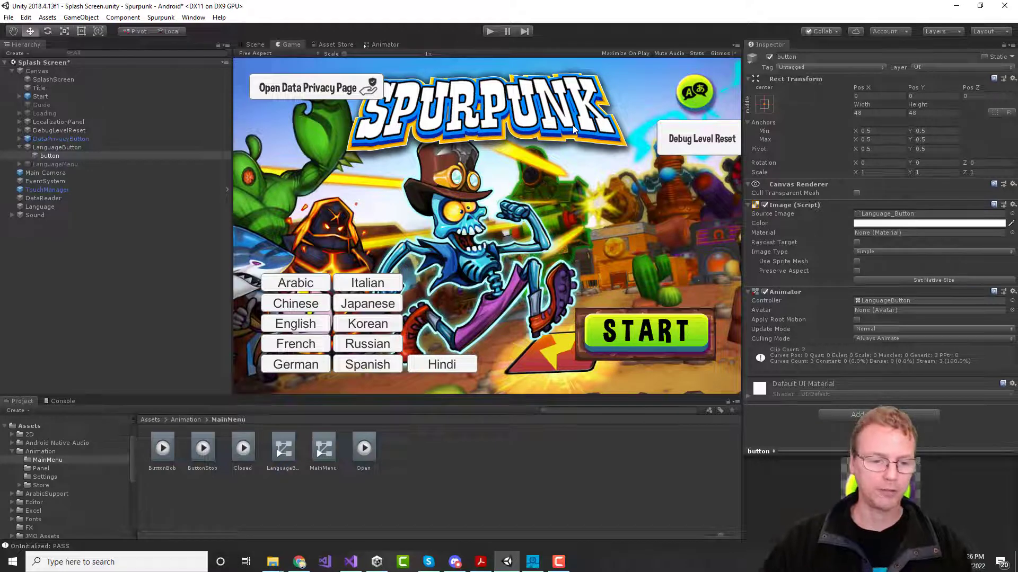
{"action": "left_click", "coordinate": [11, 452]}
{"action": "scroll", "coordinate": [34, 454], "scroll_direction": "down", "scroll_amount": 4}
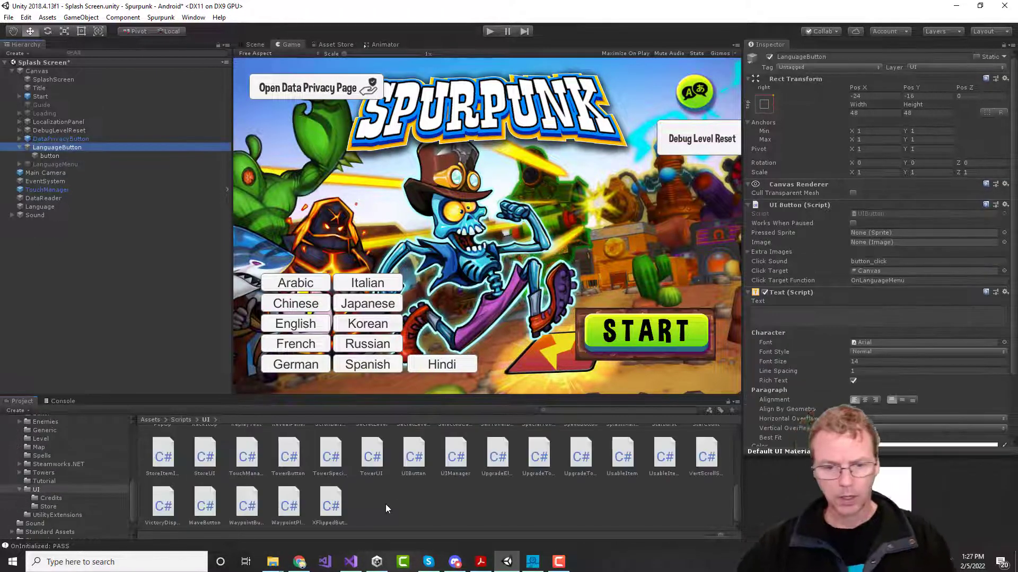
Step: Create a new C# script named LangButton in Scripts/UI
{"action": "right_click", "coordinate": [386, 504]}
{"action": "mouse_move", "coordinate": [504, 257]}
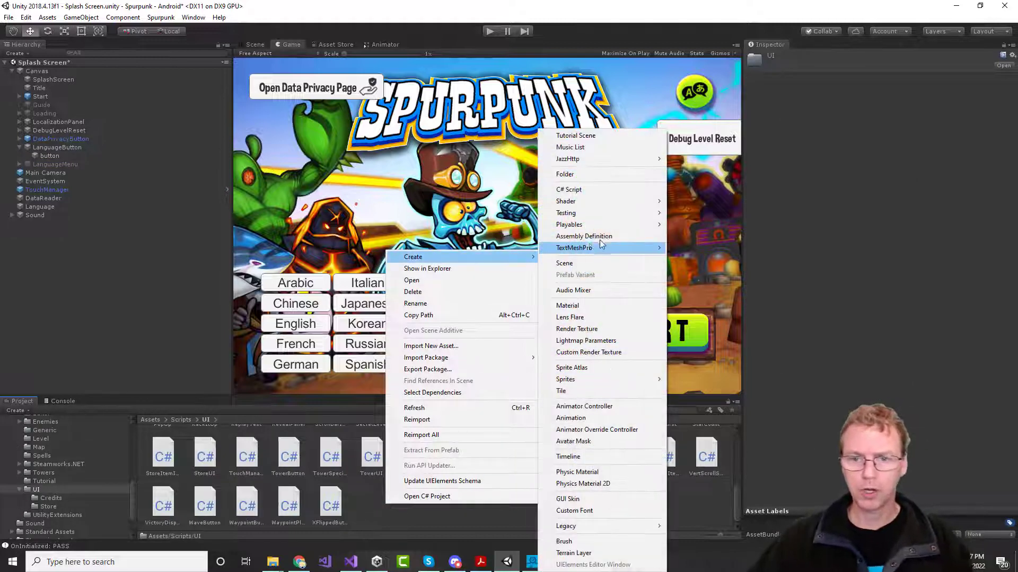
{"action": "left_click", "coordinate": [589, 189]}
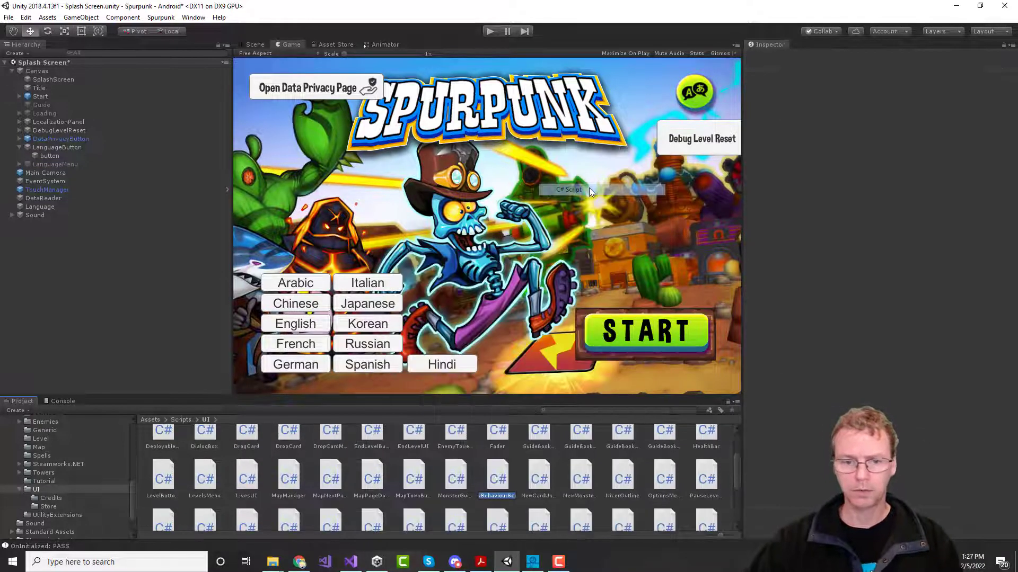
{"action": "type", "text": "Lang"}
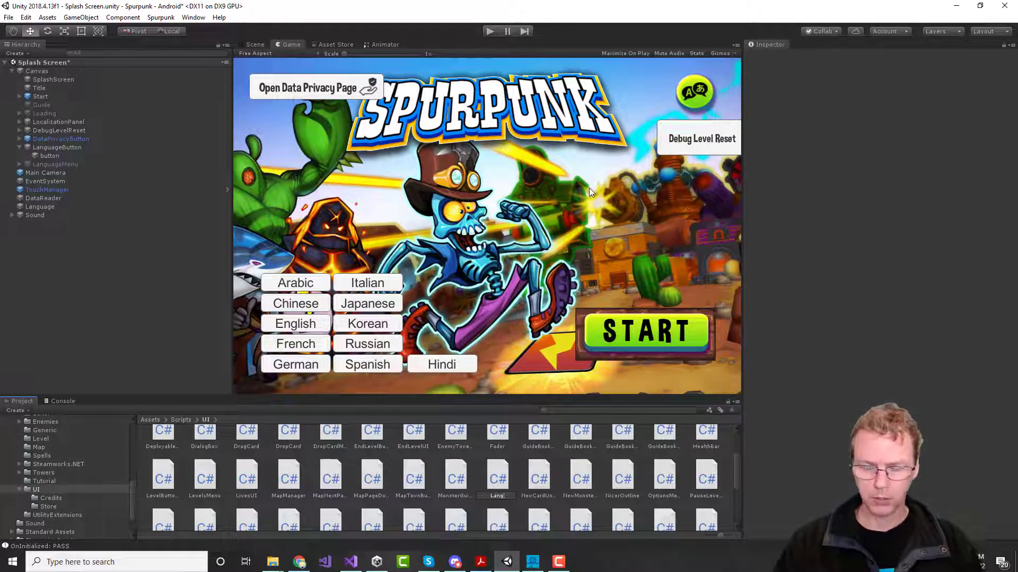
{"action": "type", "text": "Button"}
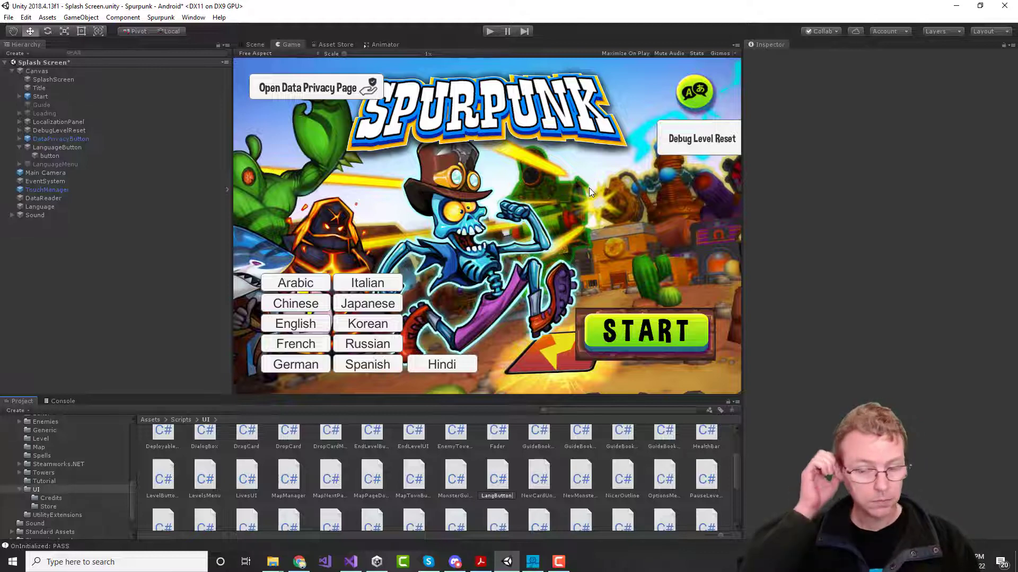
{"action": "key", "text": "Return"}
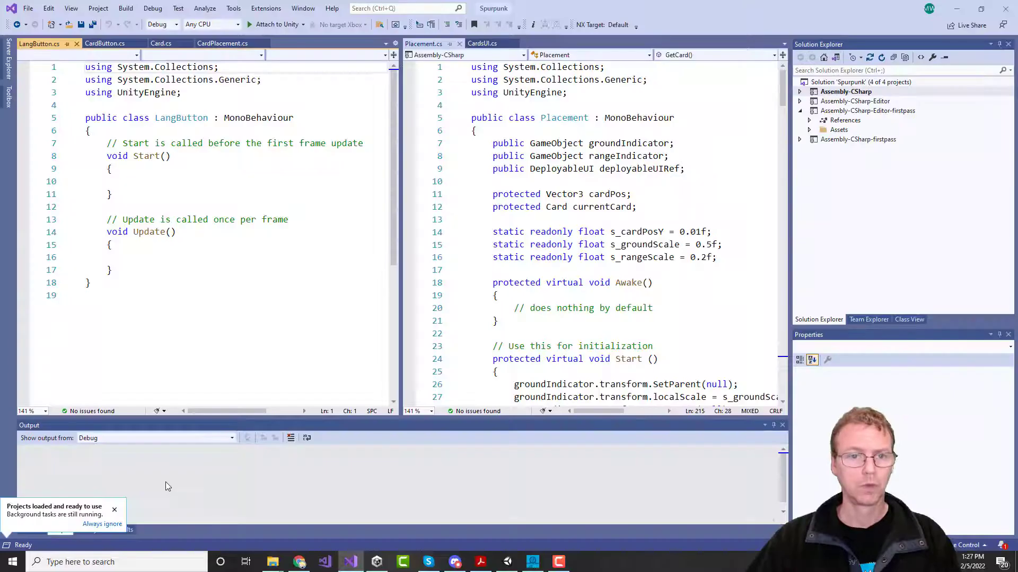
Step: Add a 'public GameObject m_langMenu;' field and delete the template Start method
{"action": "left_click", "coordinate": [123, 143]}
{"action": "key", "text": "Return"}
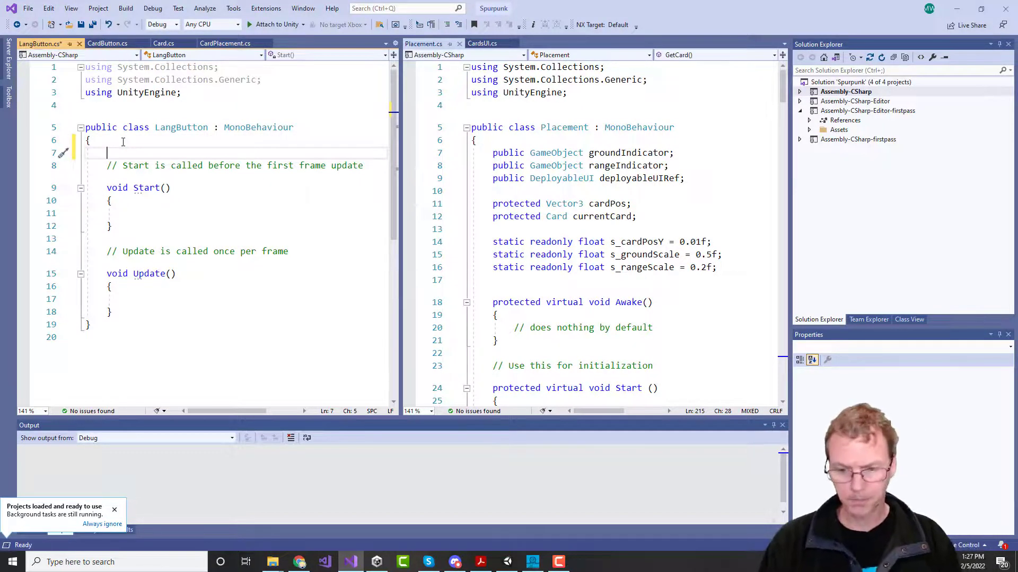
{"action": "type", "text": "pub"}
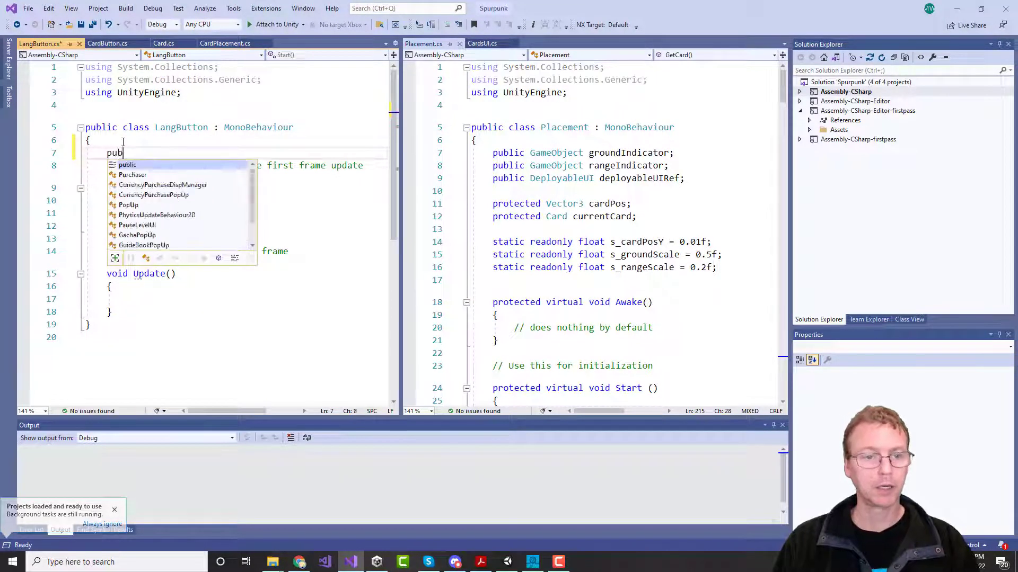
{"action": "type", "text": "lic GameObje"}
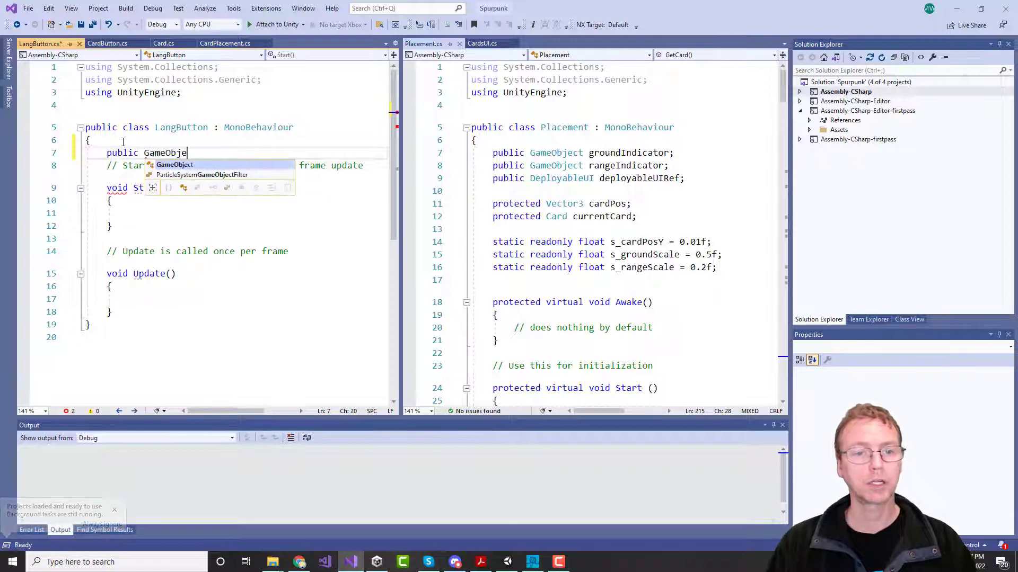
{"action": "type", "text": "ct m_"}
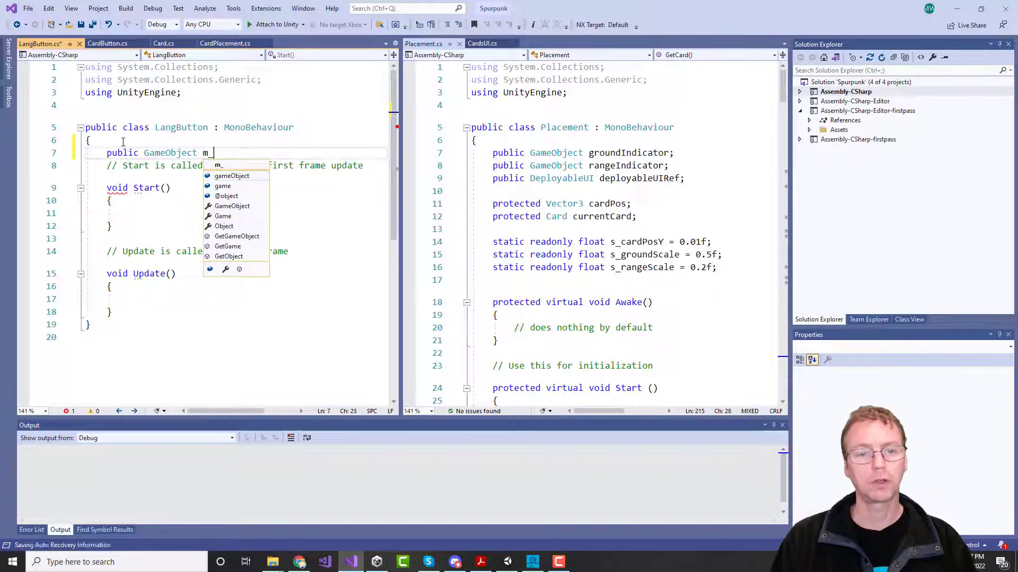
{"action": "type", "text": "langMenu;"}
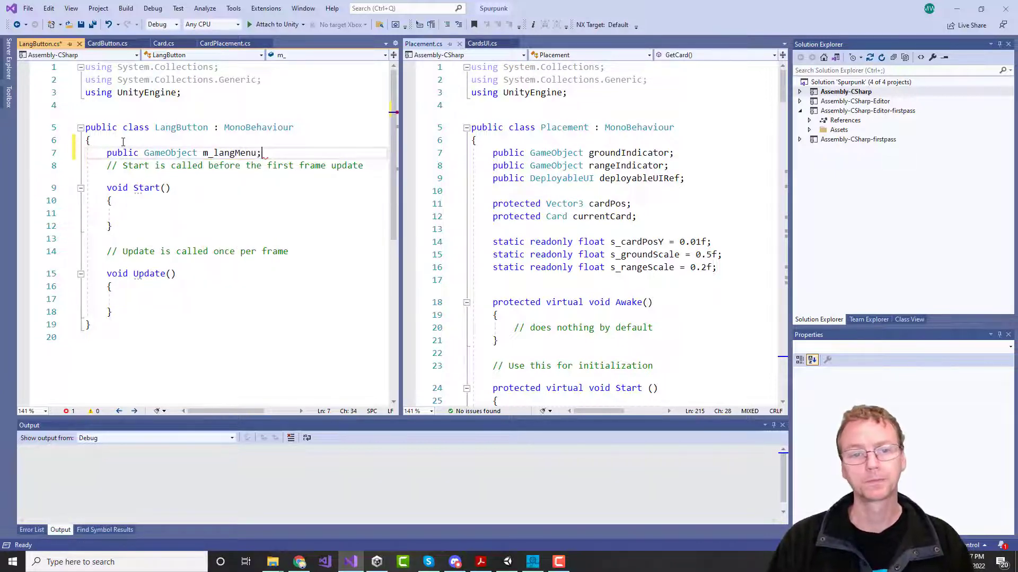
{"action": "key", "text": "Return"}
{"action": "left_click_drag", "start_coordinate": [117, 248], "coordinate": [19, 192]}
{"action": "key", "text": "Delete"}
Step: In Update, open an 'if (null != m_langMenu)' block
{"action": "key", "text": "Down"}
{"action": "key", "text": "Down"}
{"action": "key", "text": "Down"}
{"action": "key", "text": "Down"}
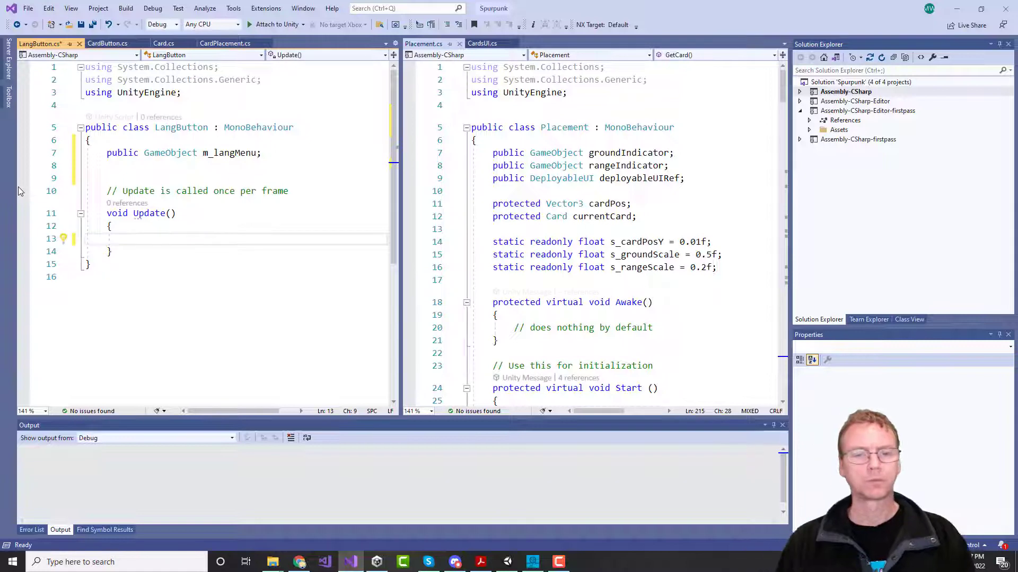
{"action": "type", "text": "if (null !="}
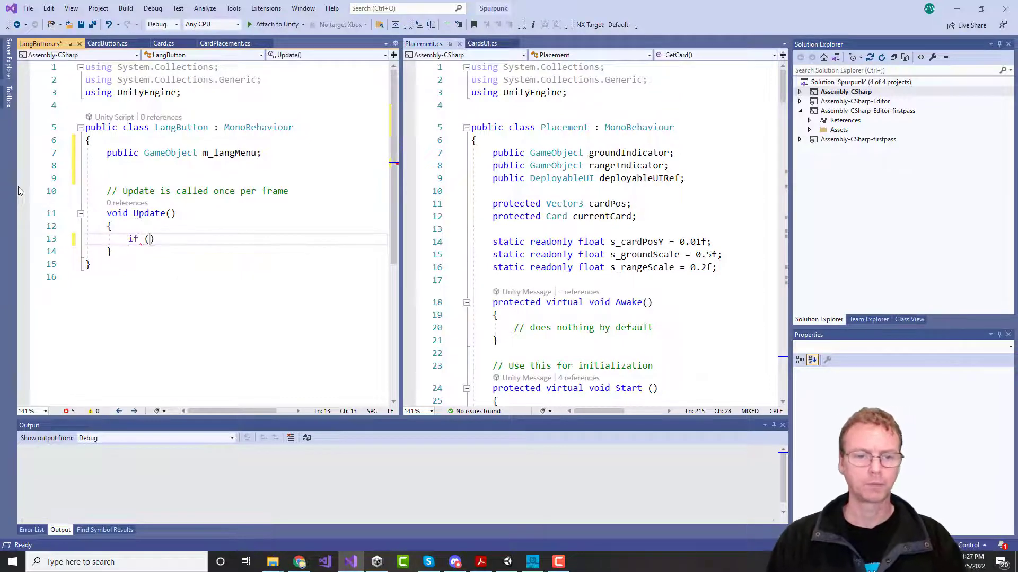
{"action": "type", "text": " m_langMenu"}
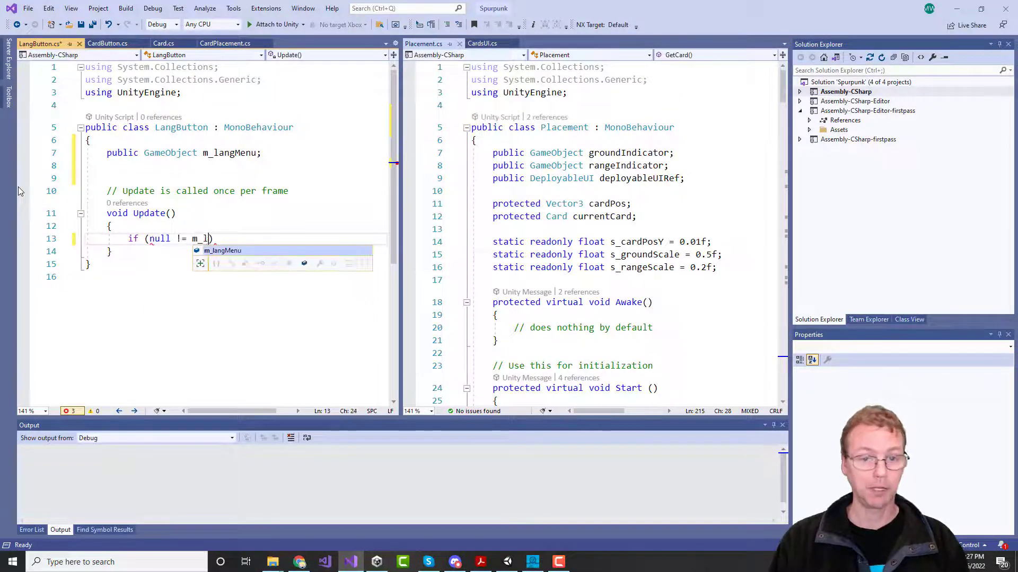
{"action": "key", "text": "Return"}
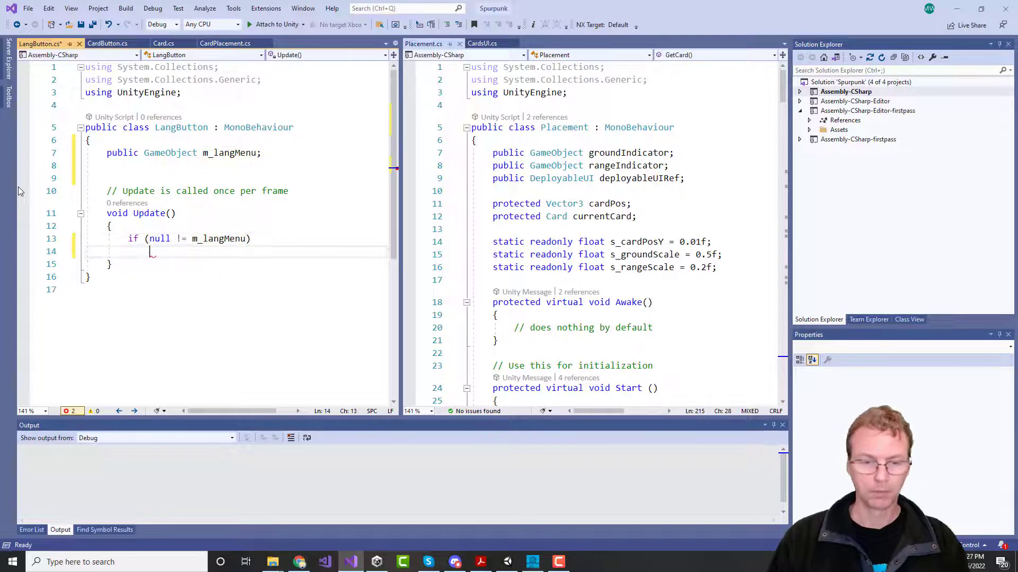
{"action": "type", "text": "{"}
{"action": "key", "text": "Return"}
Step: Inside it, check m_langMenu.activeInHierarchy and add the comment '//set DoBob to false'
{"action": "type", "text": "if (m_"}
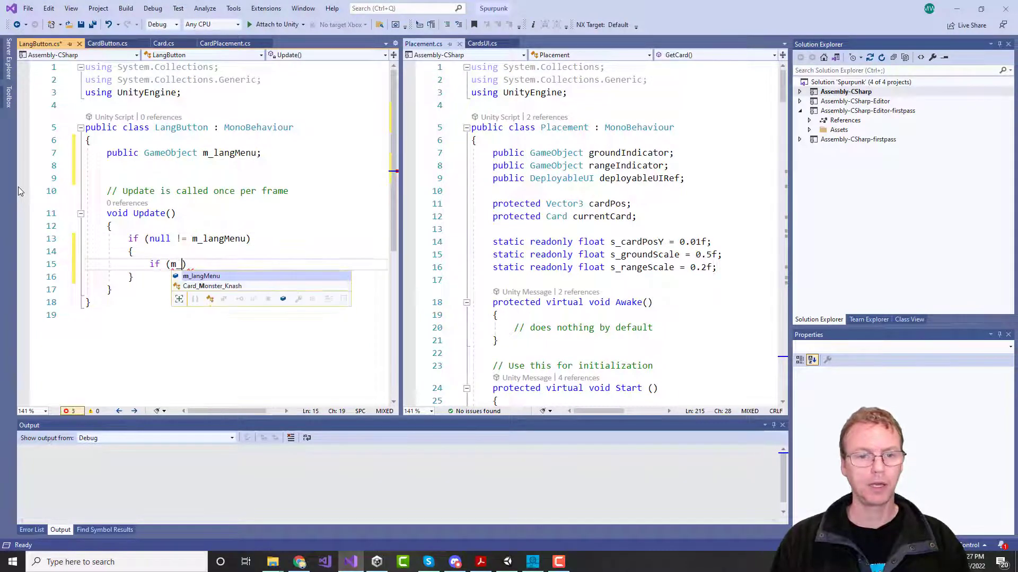
{"action": "key", "text": "Tab"}
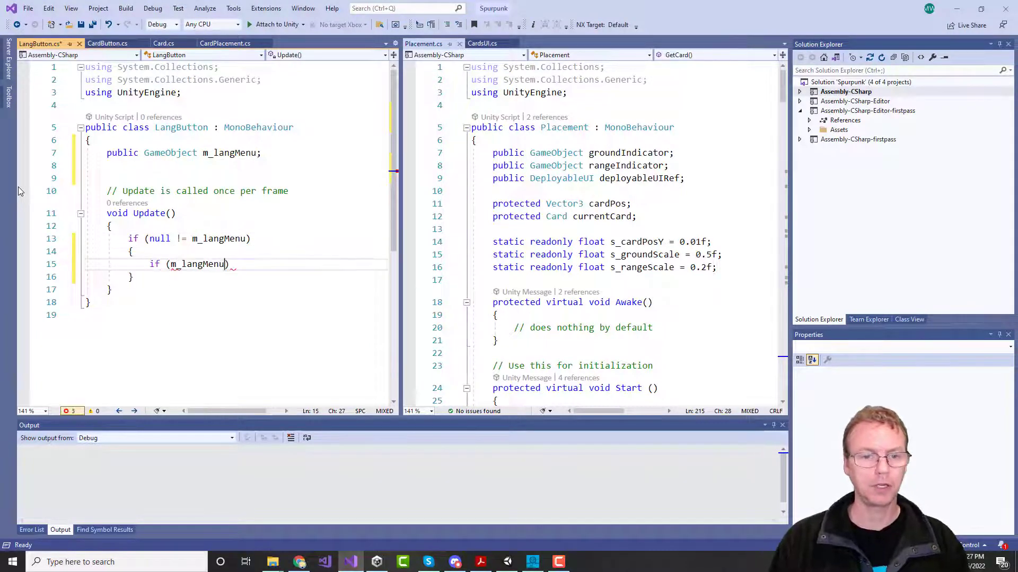
{"action": "type", "text": "."}
{"action": "key", "text": "Tab"}
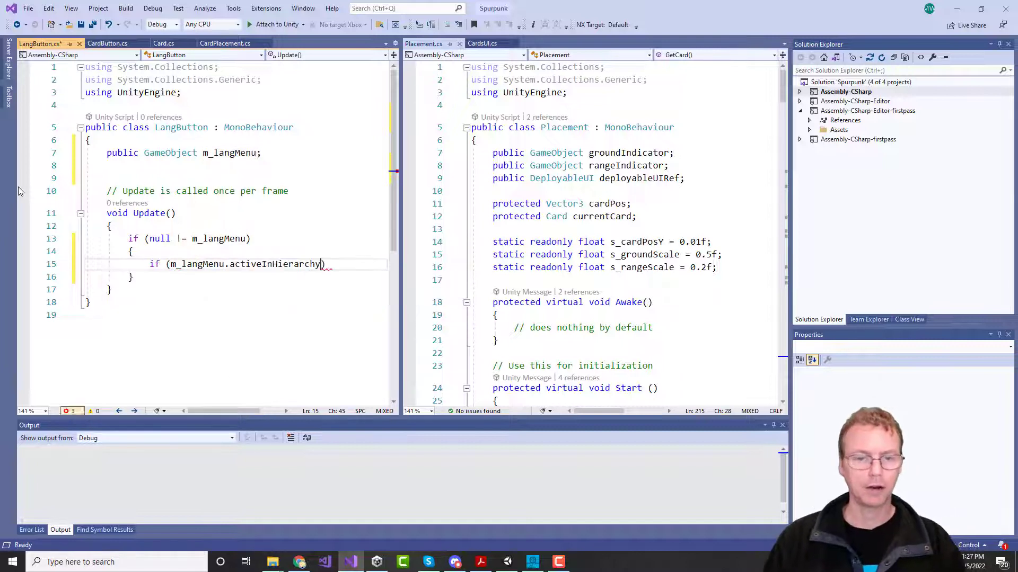
{"action": "type", "text": ")"}
{"action": "key", "text": "Return"}
{"action": "type", "text": "{"}
{"action": "key", "text": "Return"}
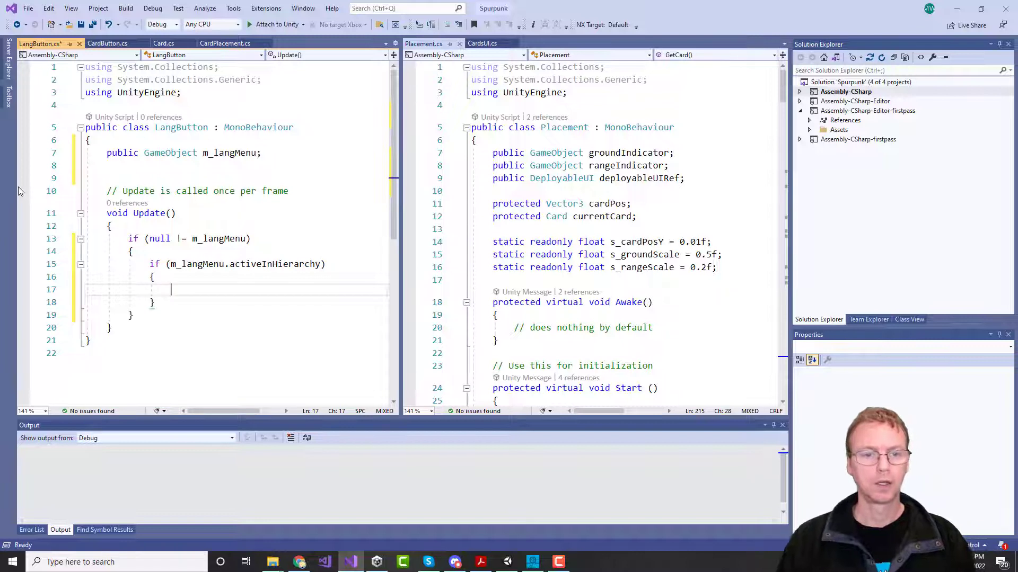
{"action": "type", "text": "/"}
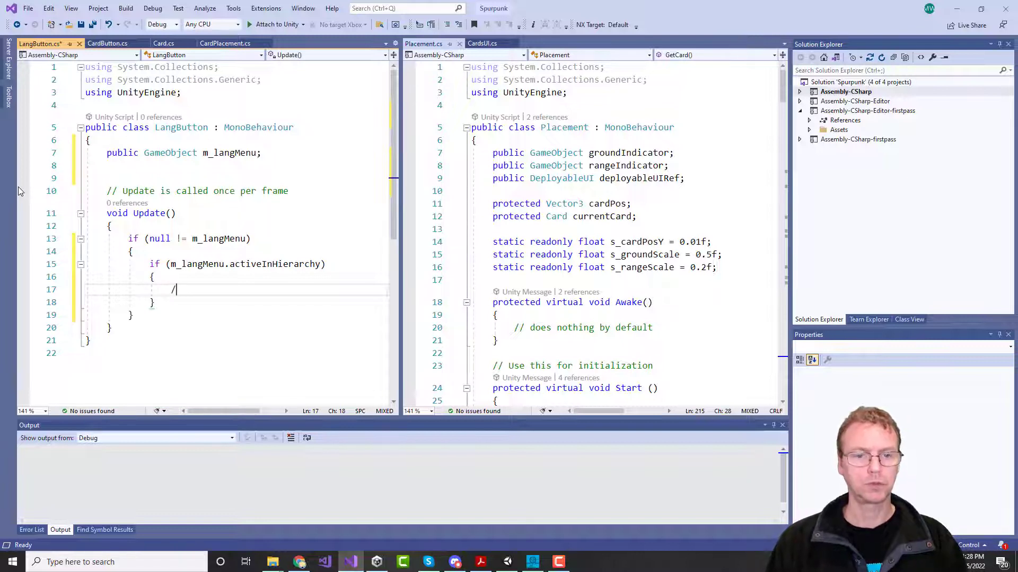
{"action": "type", "text": "/set do"}
{"action": "key", "text": "BackSpace"}
{"action": "key", "text": "BackSpace"}
{"action": "key", "text": "BackSpace"}
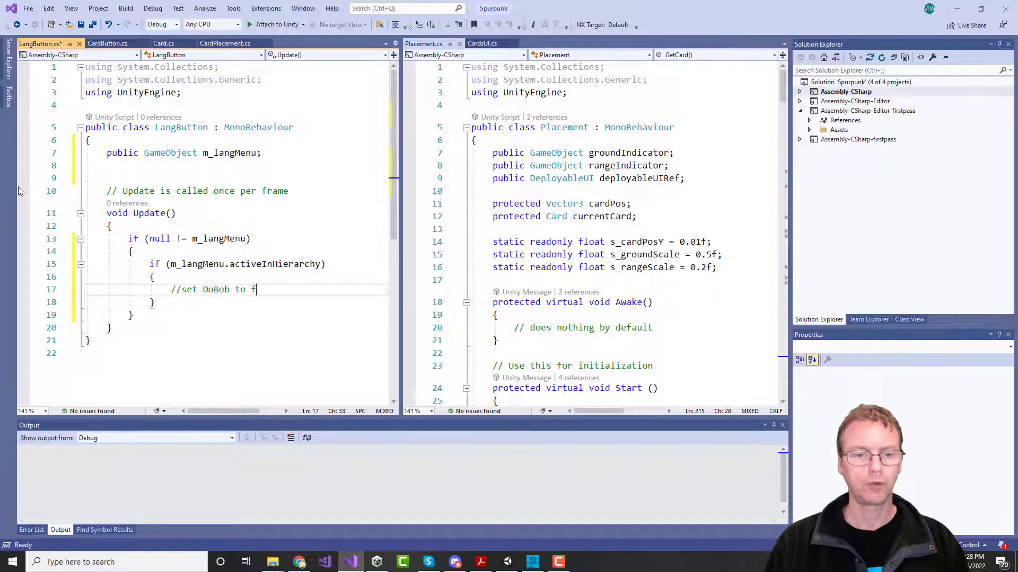
{"action": "type", "text": "DoBob to false"}
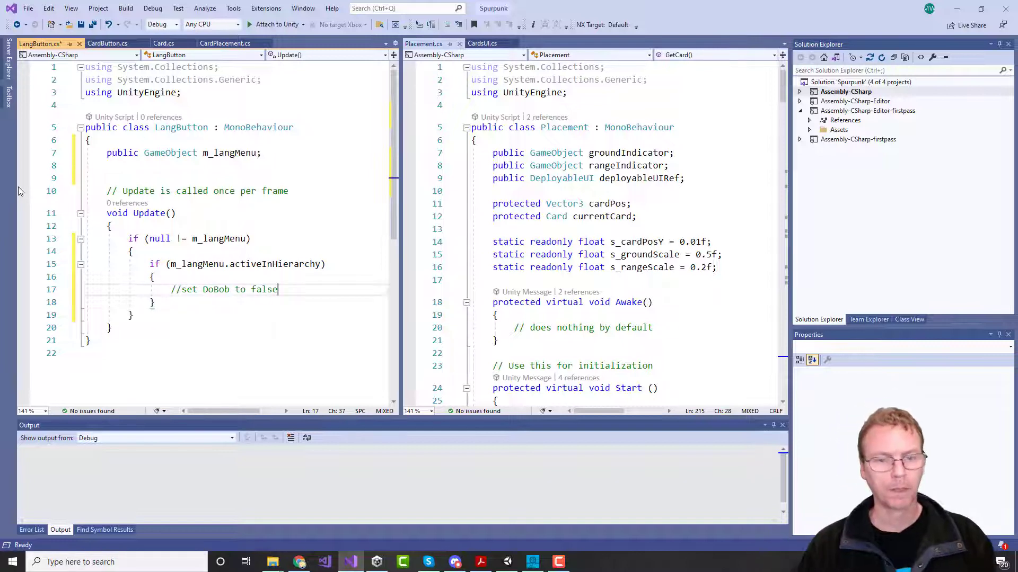
{"action": "key", "text": "Down"}
Step: Add a void Start() method containing the comment '//set doBob to true'
{"action": "key", "text": "Up"}
{"action": "key", "text": "Up"}
{"action": "key", "text": "Up"}
{"action": "key", "text": "Up"}
{"action": "key", "text": "Up"}
{"action": "key", "text": "Up"}
{"action": "key", "text": "Up"}
{"action": "key", "text": "Up"}
{"action": "key", "text": "Up"}
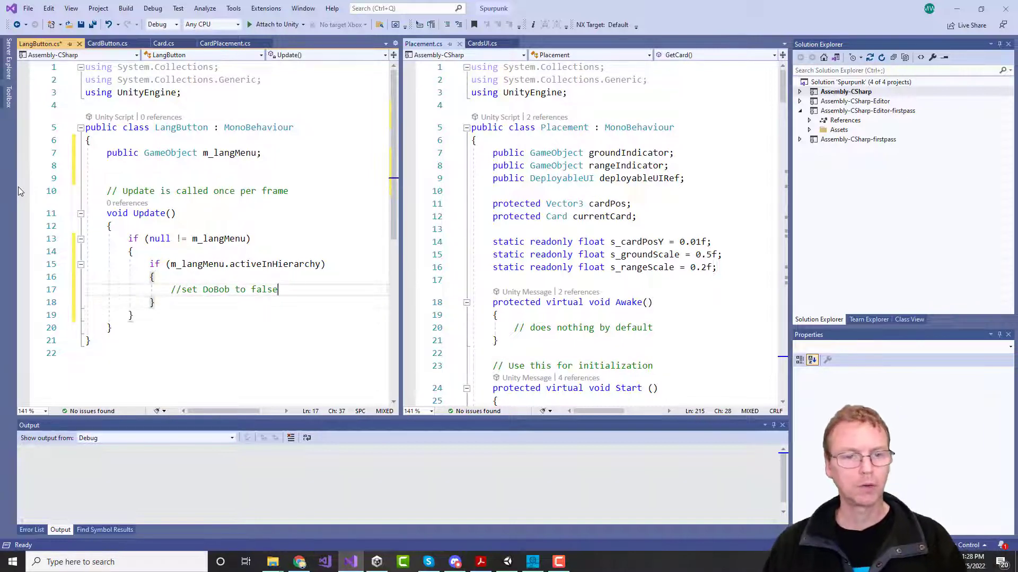
{"action": "key", "text": "Up"}
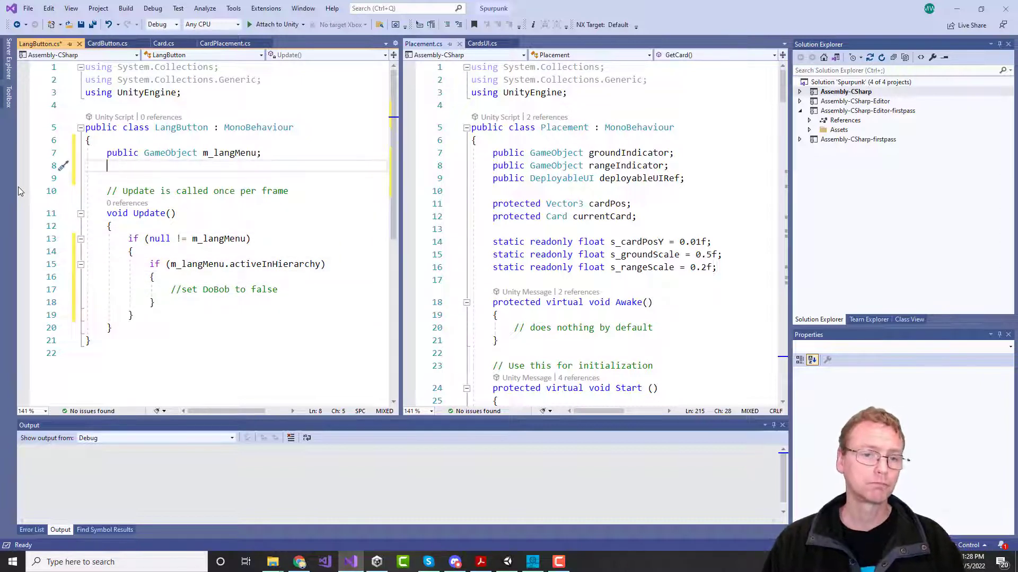
{"action": "key", "text": "Return"}
{"action": "type", "text": "void Sa"}
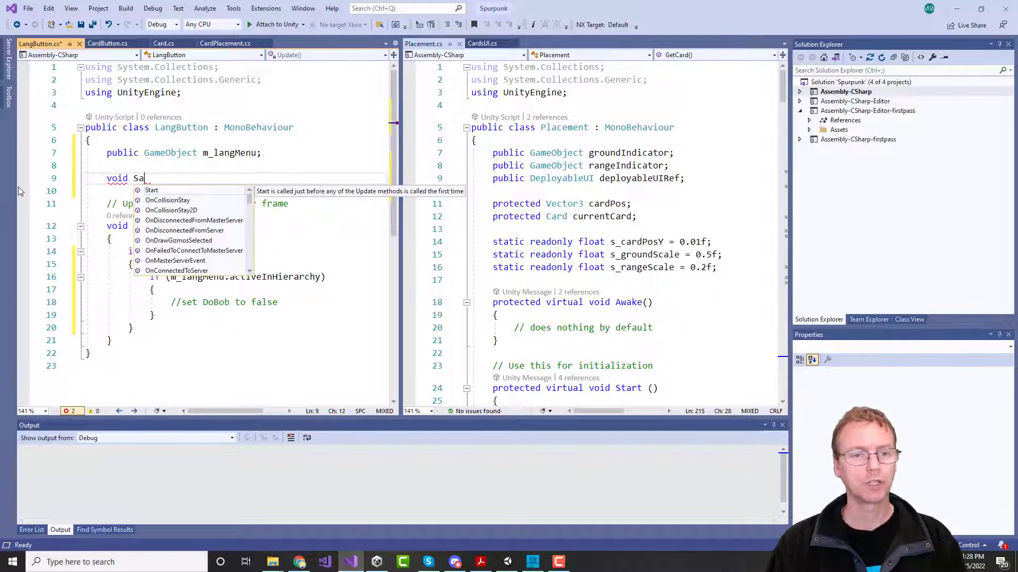
{"action": "key", "text": "BackSpace"}
{"action": "type", "text": "tar"}
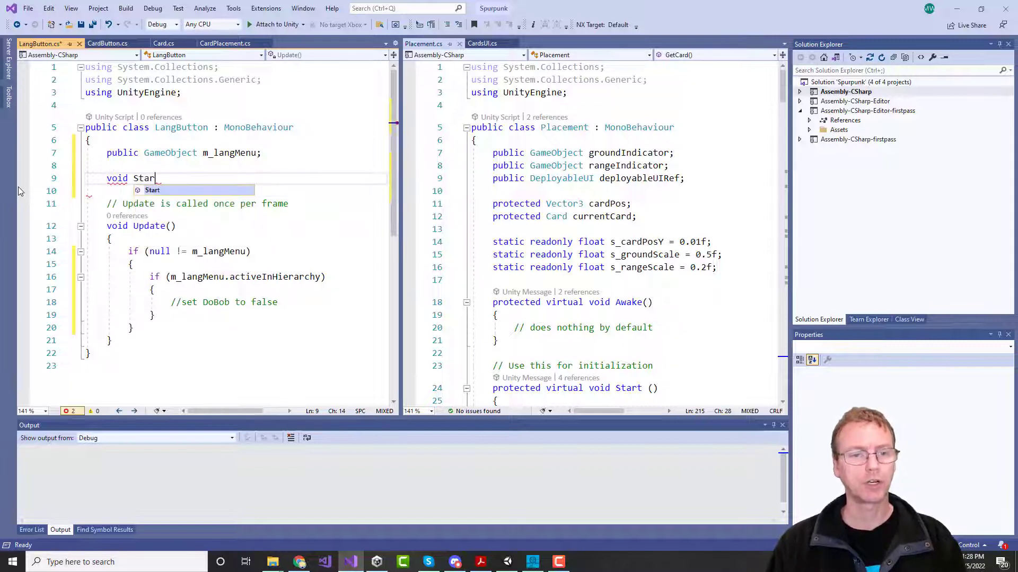
{"action": "type", "text": "t"}
{"action": "key", "text": "Tab"}
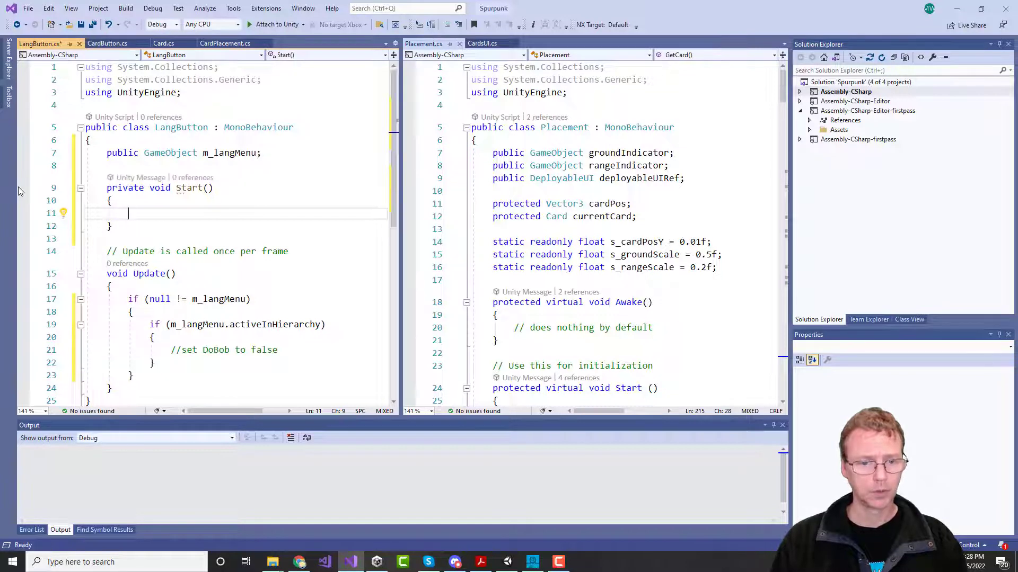
{"action": "type", "text": "//set d"}
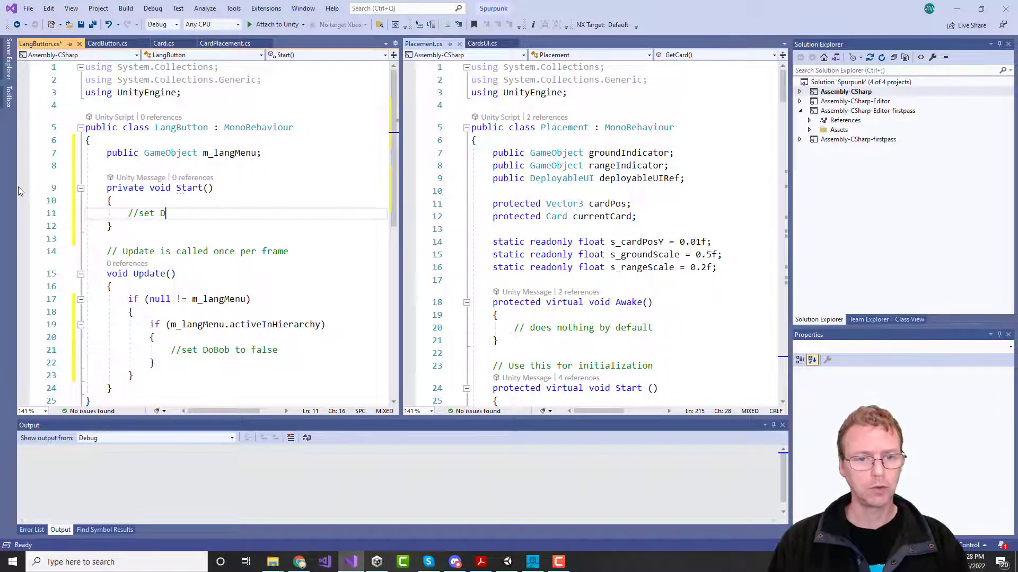
{"action": "type", "text": "oBob to true"}
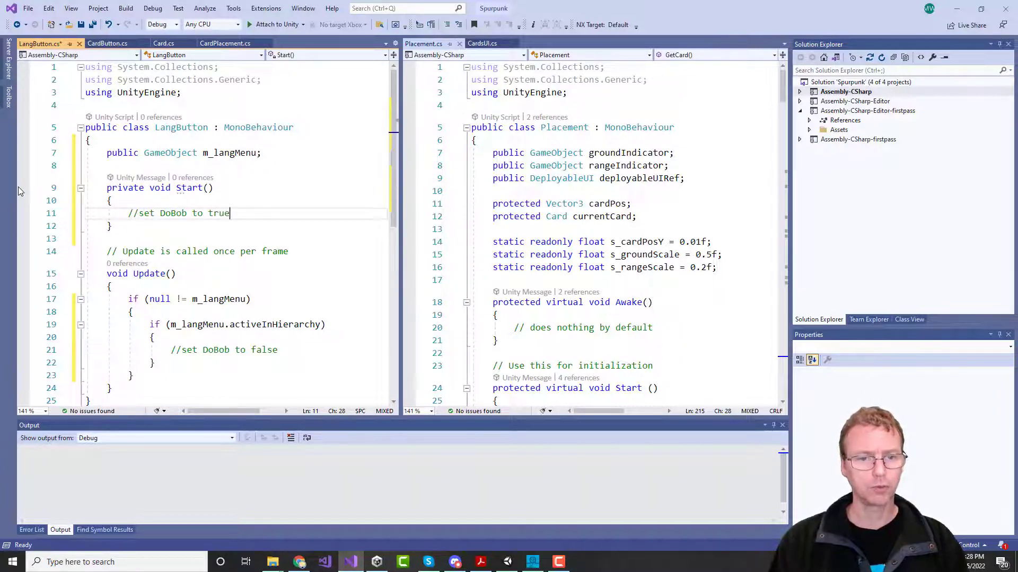
Step: Remove the 'private' keyword before Start and save LangButton.cs
{"action": "key", "text": "Up"}
{"action": "key", "text": "Up"}
{"action": "key", "text": "Up"}
{"action": "key", "text": "Down"}
{"action": "key", "text": "Delete"}
{"action": "key", "text": "Delete"}
{"action": "key", "text": "Delete"}
{"action": "key", "text": "Delete"}
{"action": "key", "text": "Delete"}
{"action": "key", "text": "Delete"}
{"action": "key", "text": "Delete"}
{"action": "key", "text": "Delete"}
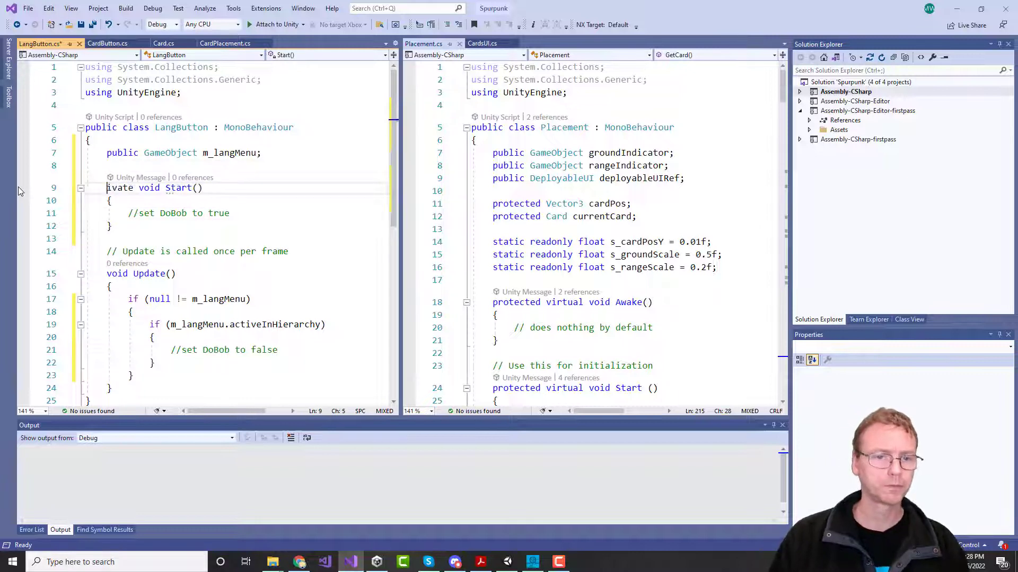
{"action": "key", "text": "Delete"}
{"action": "key", "text": "ctrl+s"}
{"action": "key", "text": "Down"}
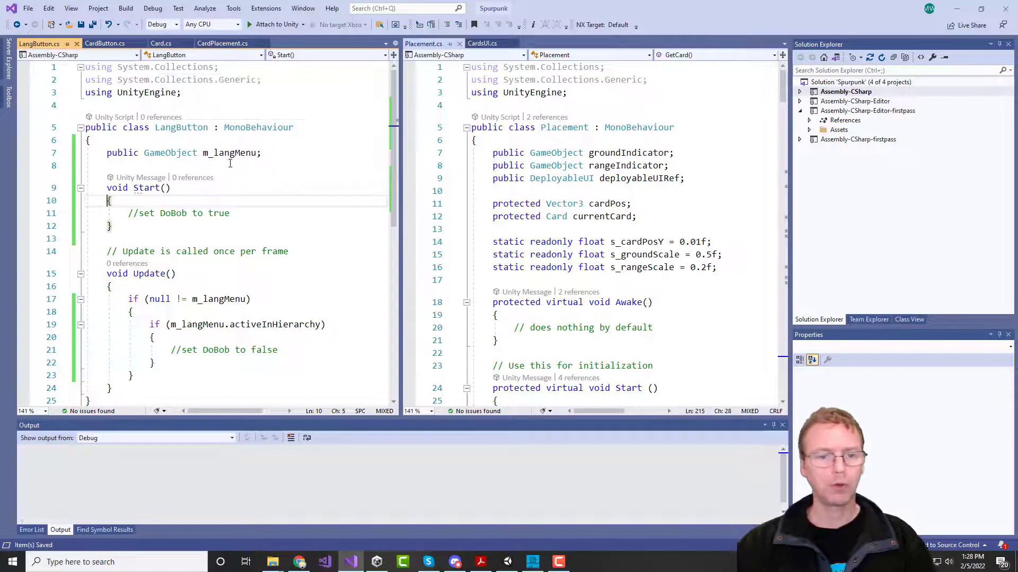
{"action": "key", "text": "Up"}
{"action": "key", "text": "Up"}
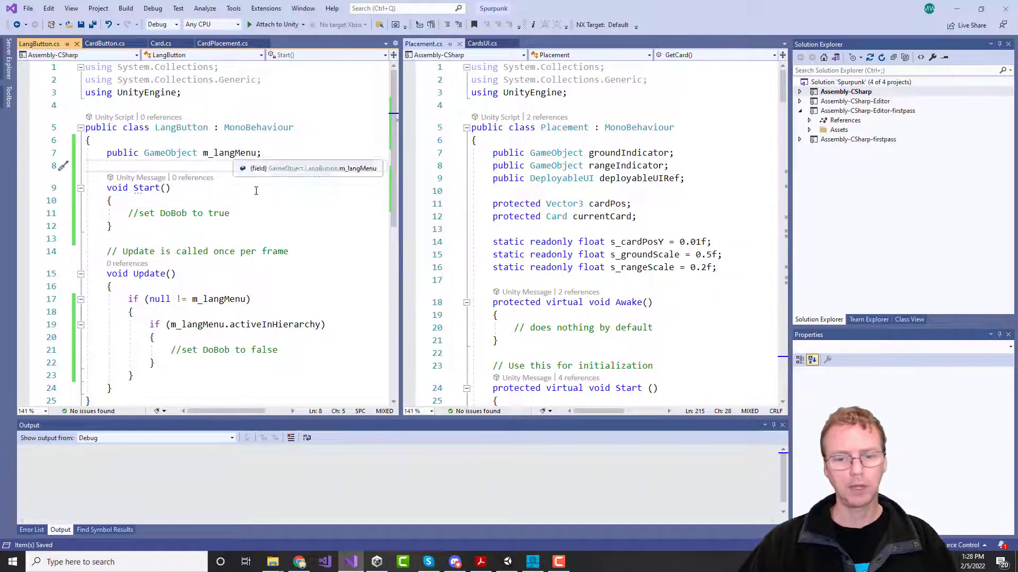
Step: Back in Unity, attach the LangButton script to the 'button' object
{"action": "left_click", "coordinate": [507, 563]}
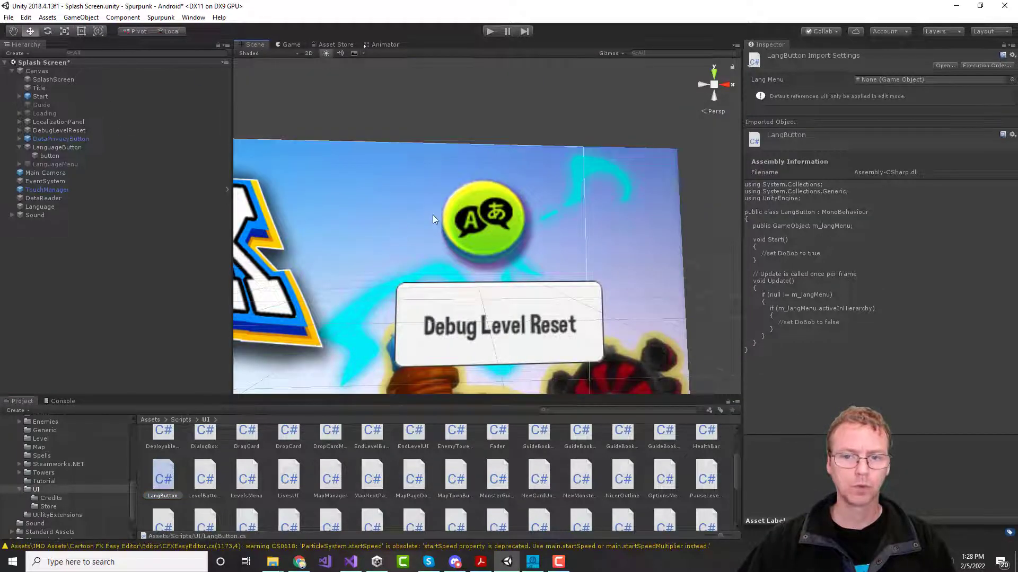
{"action": "left_click", "coordinate": [474, 221]}
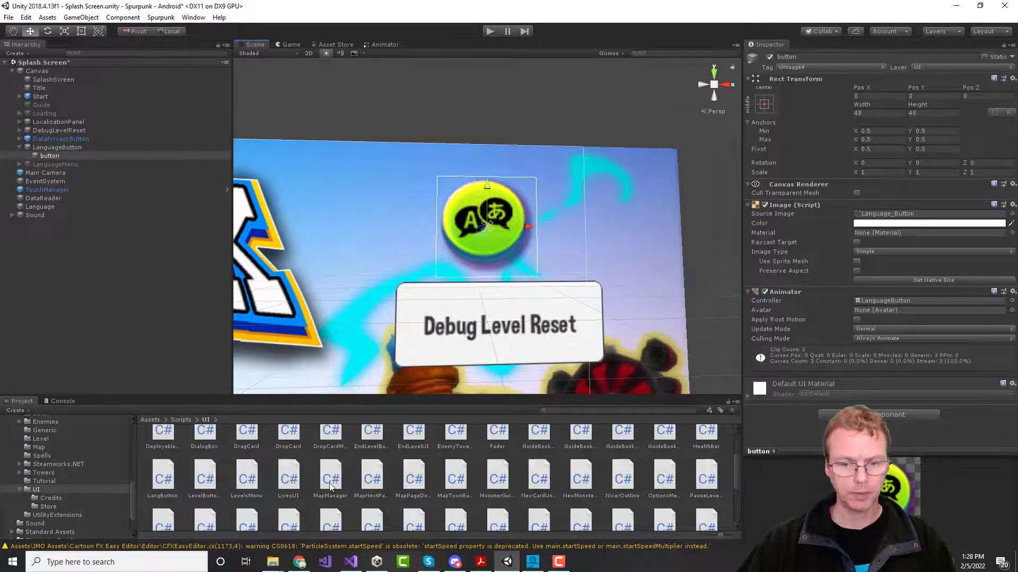
{"action": "scroll", "coordinate": [329, 486], "scroll_direction": "down", "scroll_amount": 3}
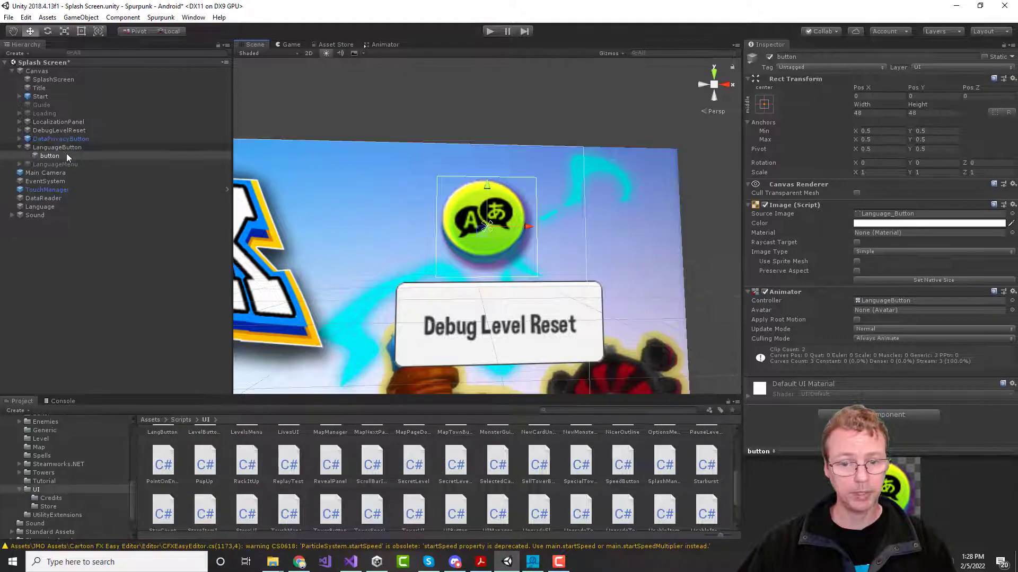
{"action": "scroll", "coordinate": [482, 485], "scroll_direction": "down", "scroll_amount": 3}
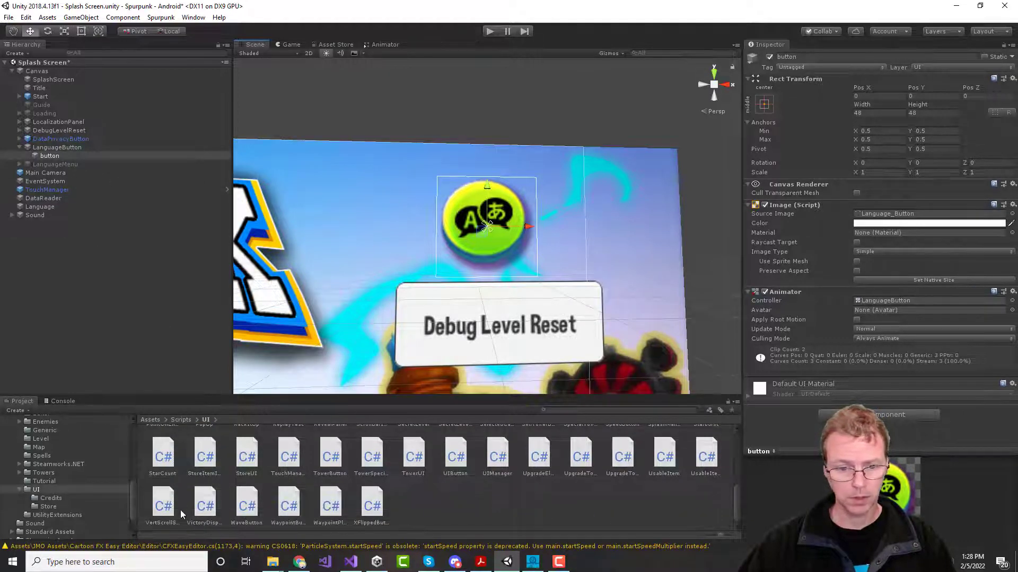
{"action": "scroll", "coordinate": [392, 508], "scroll_direction": "up", "scroll_amount": 3}
{"action": "scroll", "coordinate": [398, 506], "scroll_direction": "up", "scroll_amount": 2}
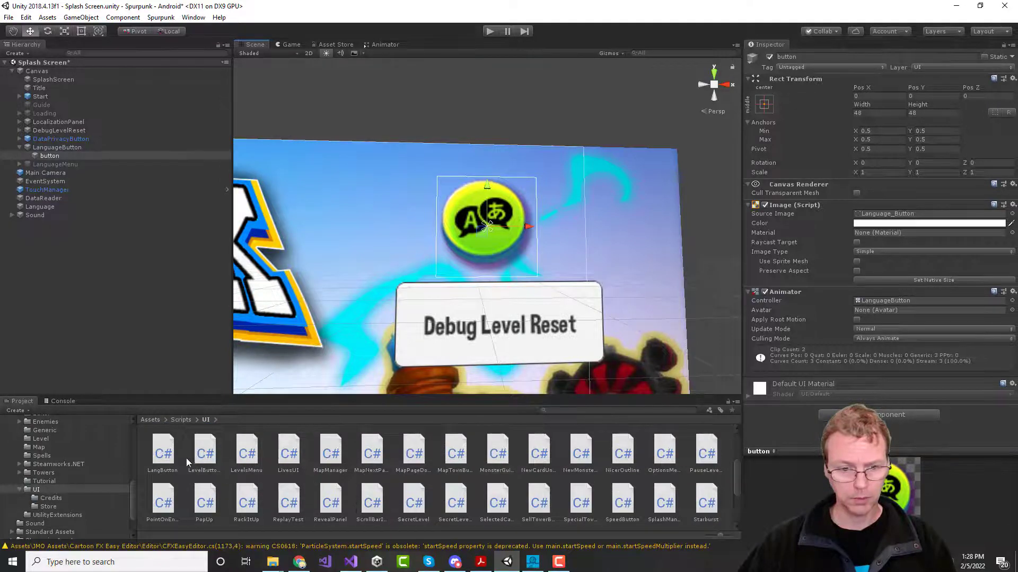
{"action": "left_click_drag", "start_coordinate": [165, 457], "coordinate": [51, 157]}
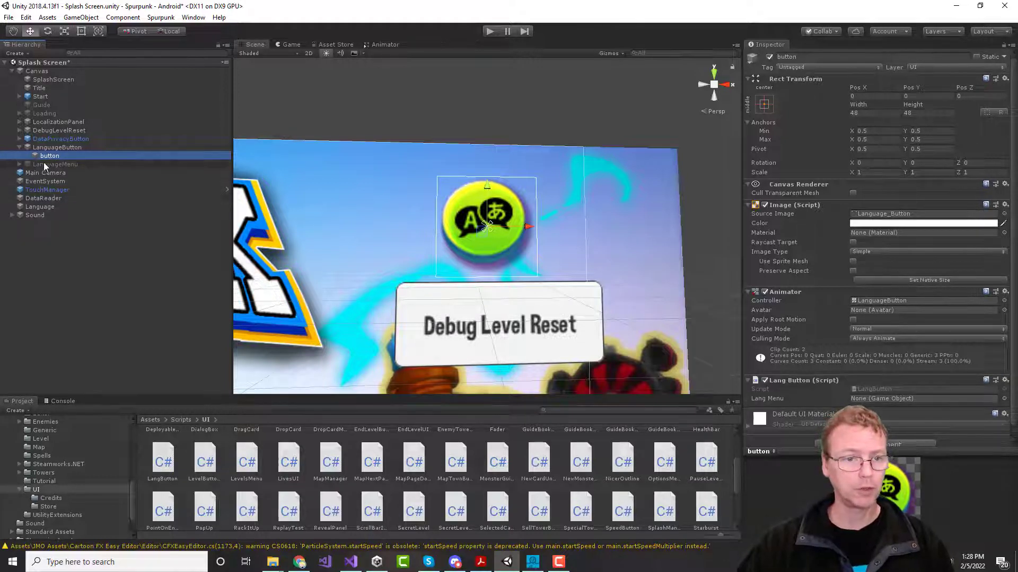
Step: Assign LanguageMenu to the Lang Menu field and verify the button's components
{"action": "left_click_drag", "start_coordinate": [43, 164], "coordinate": [872, 398]}
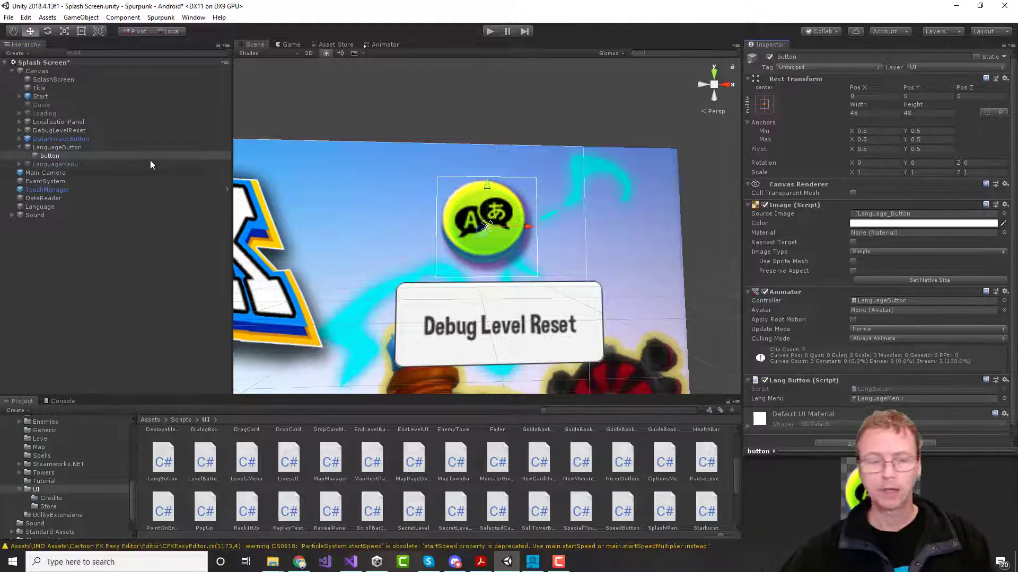
{"action": "left_click", "coordinate": [56, 166]}
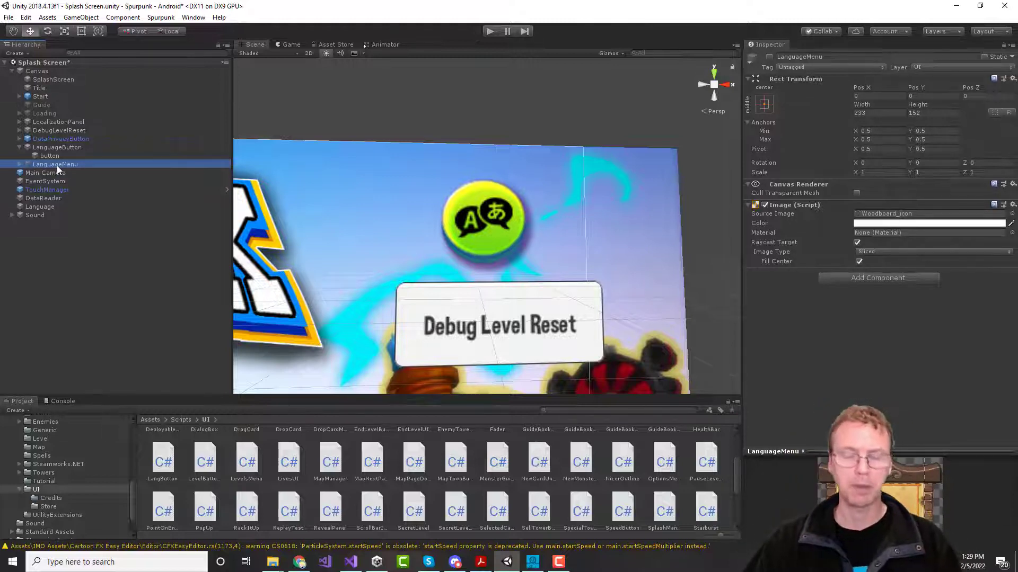
{"action": "left_click", "coordinate": [56, 157]}
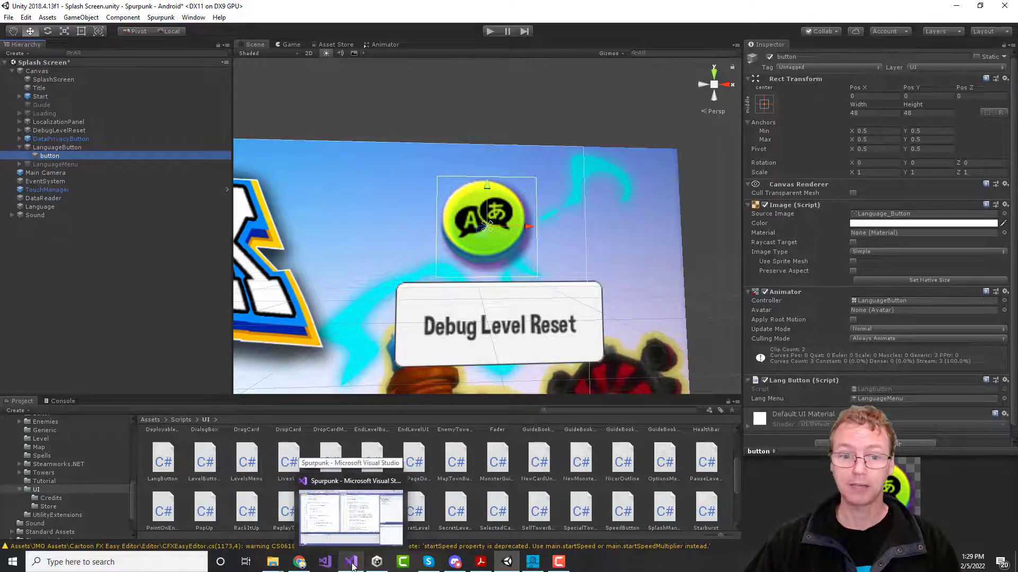
{"action": "left_click", "coordinate": [353, 566]}
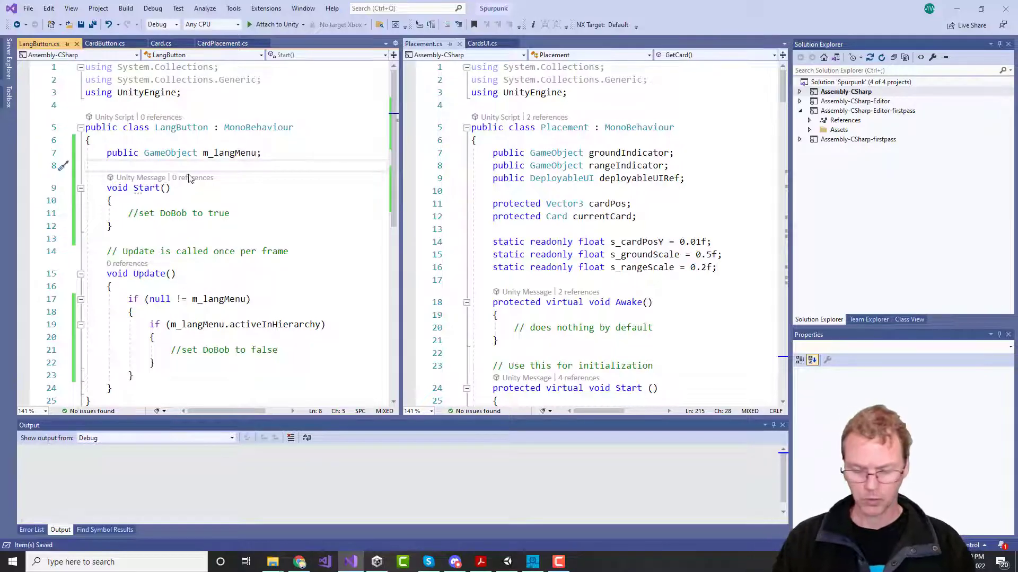
Step: Declare an 'Animation m_anim;' field below m_langMenu and save
{"action": "key", "text": "Return"}
{"action": "key", "text": "Up"}
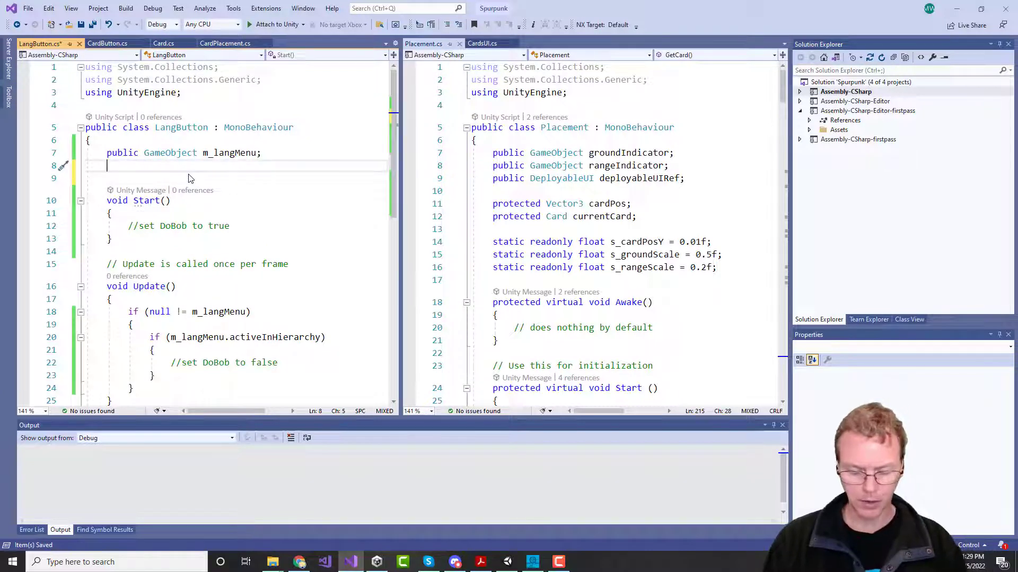
{"action": "type", "text": "Anim"}
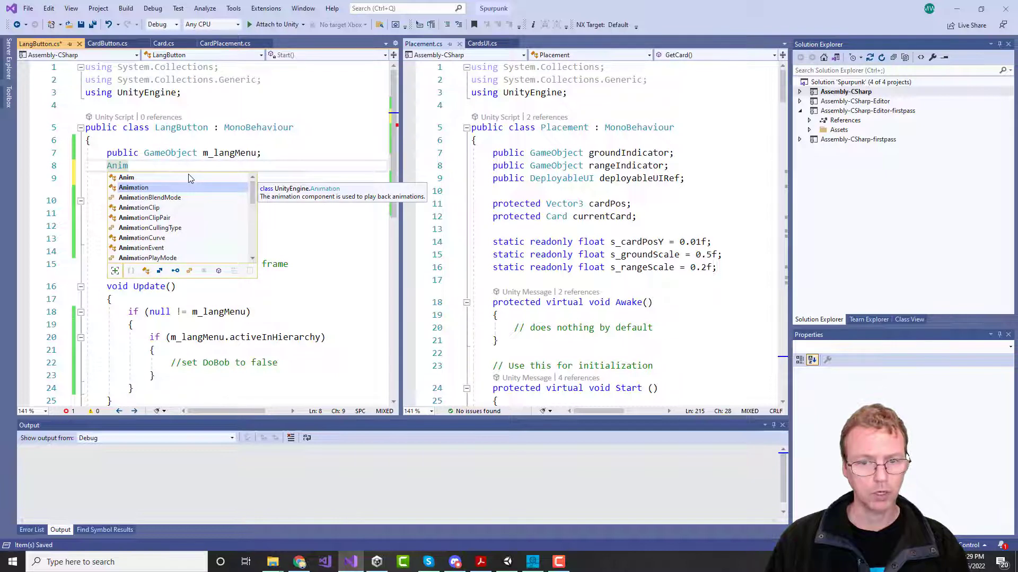
{"action": "type", "text": "ation "}
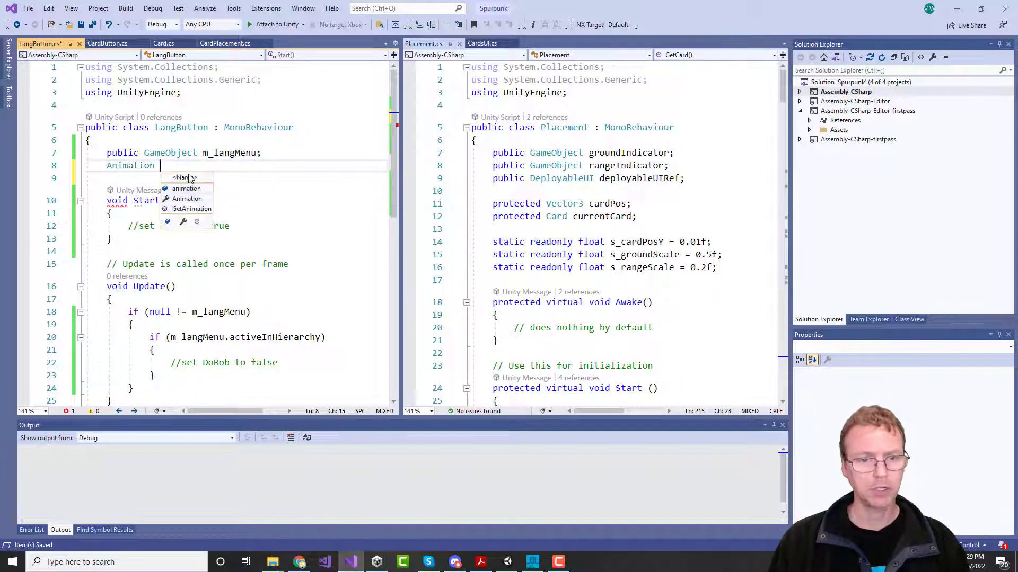
{"action": "type", "text": "m_anim;"}
{"action": "key", "text": "ctrl+s"}
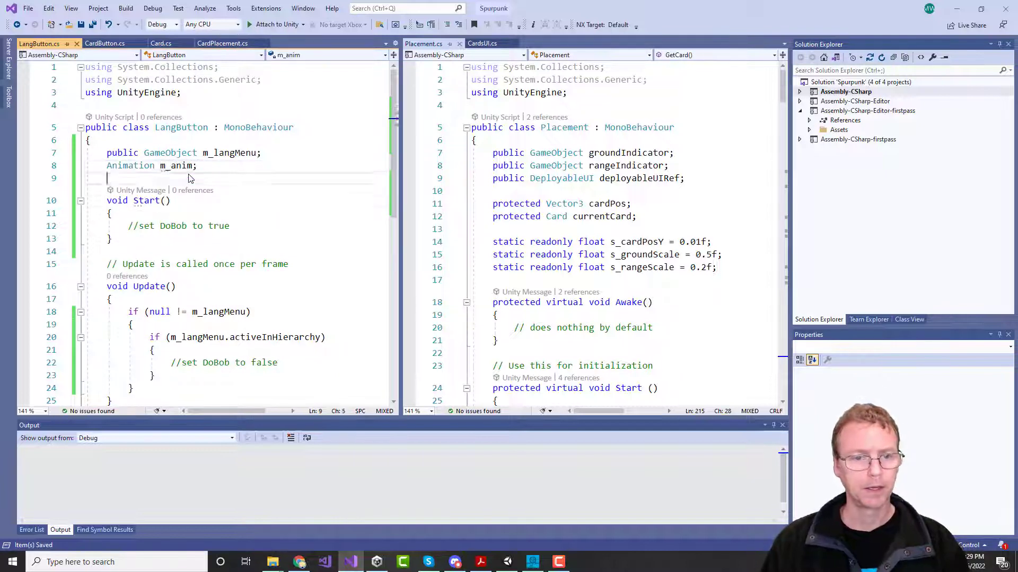
{"action": "key", "text": "Down"}
{"action": "key", "text": "Down"}
{"action": "key", "text": "Down"}
{"action": "key", "text": "Down"}
Step: In Start, assign m_anim = GetComponent<Animation>() and wrap an 'if (null != m_anim)' block
{"action": "key", "text": "ctrl+Return"}
{"action": "type", "text": "m_"}
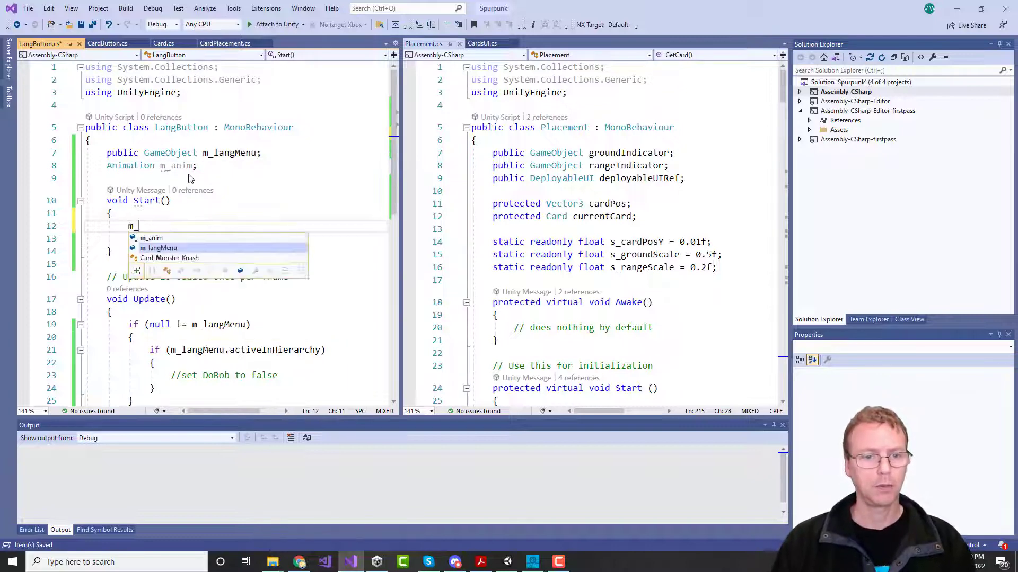
{"action": "type", "text": "anim = Get"}
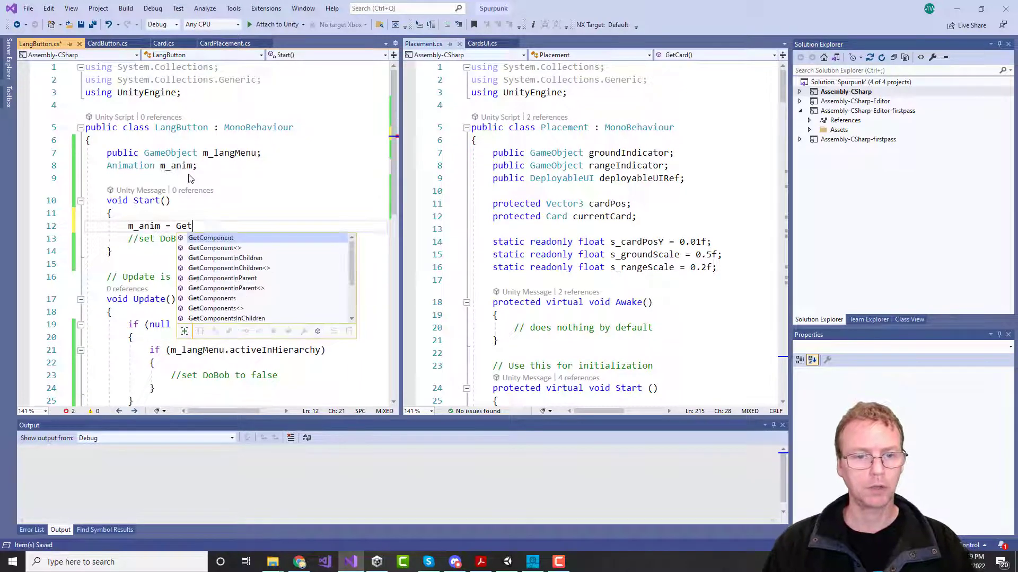
{"action": "type", "text": "Component<Ani"}
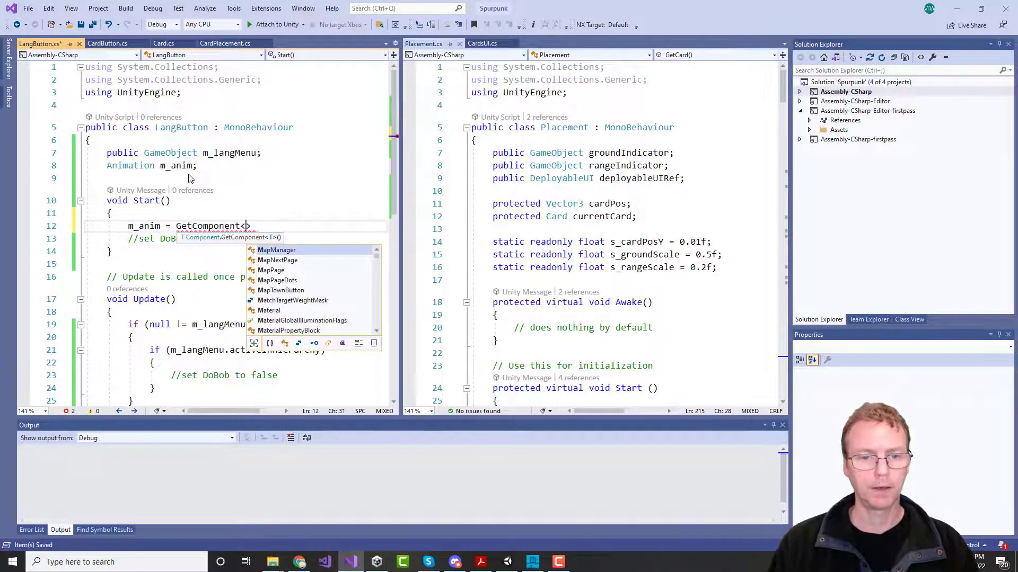
{"action": "type", "text": "mation"}
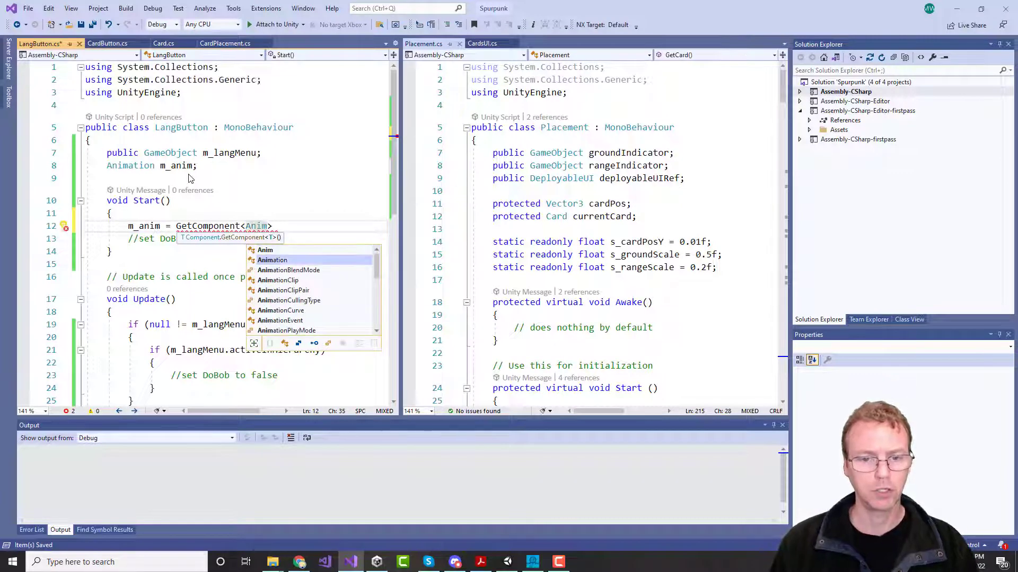
{"action": "type", "text": ">();"}
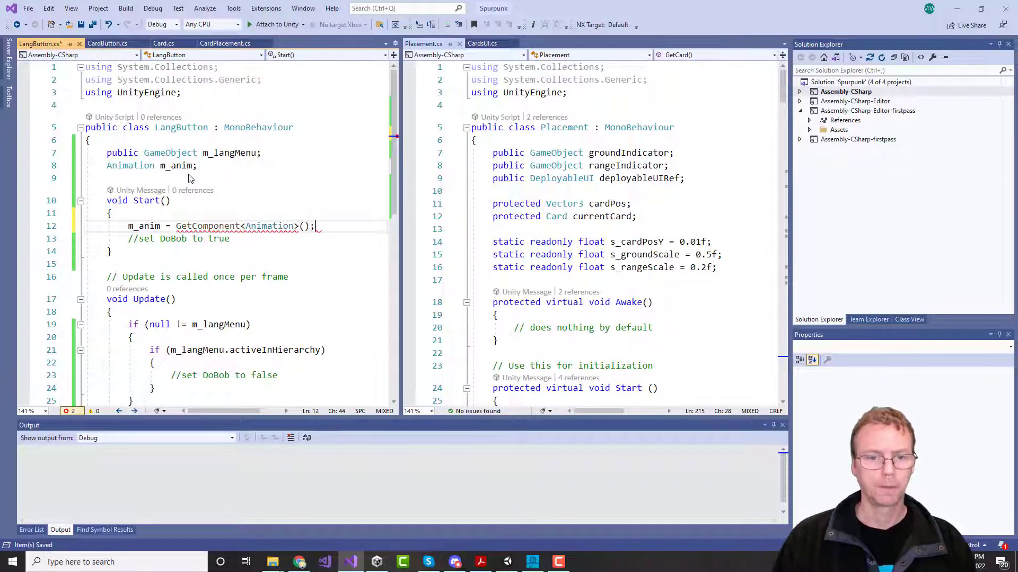
{"action": "key", "text": "Return"}
{"action": "type", "text": "if (null !="}
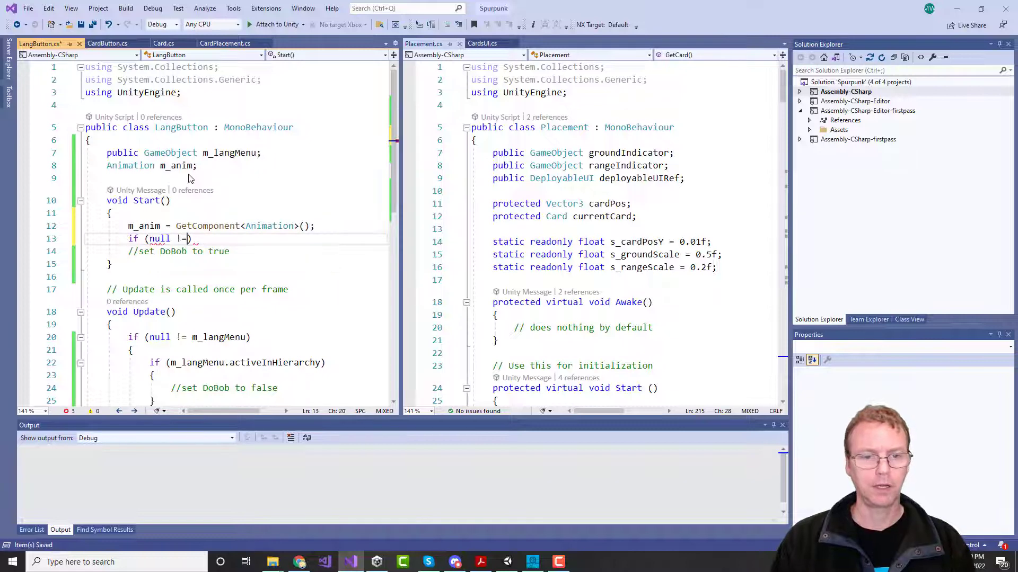
{"action": "type", "text": " m_anim)"}
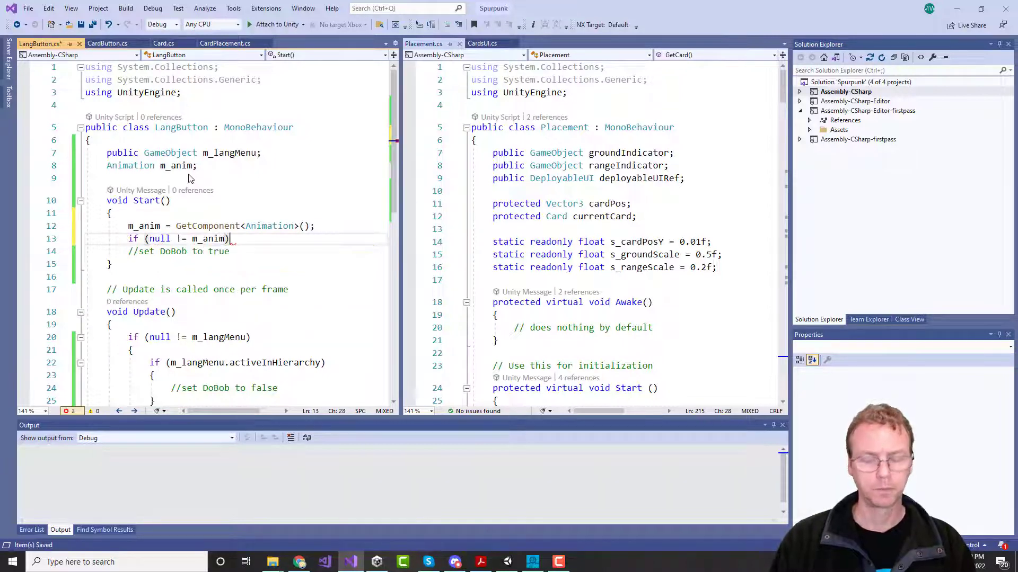
{"action": "key", "text": "Return"}
{"action": "type", "text": "{"}
{"action": "key", "text": "Return"}
Step: Type 'm_anim.' inside the block and browse its IntelliSense member list
{"action": "type", "text": "m"}
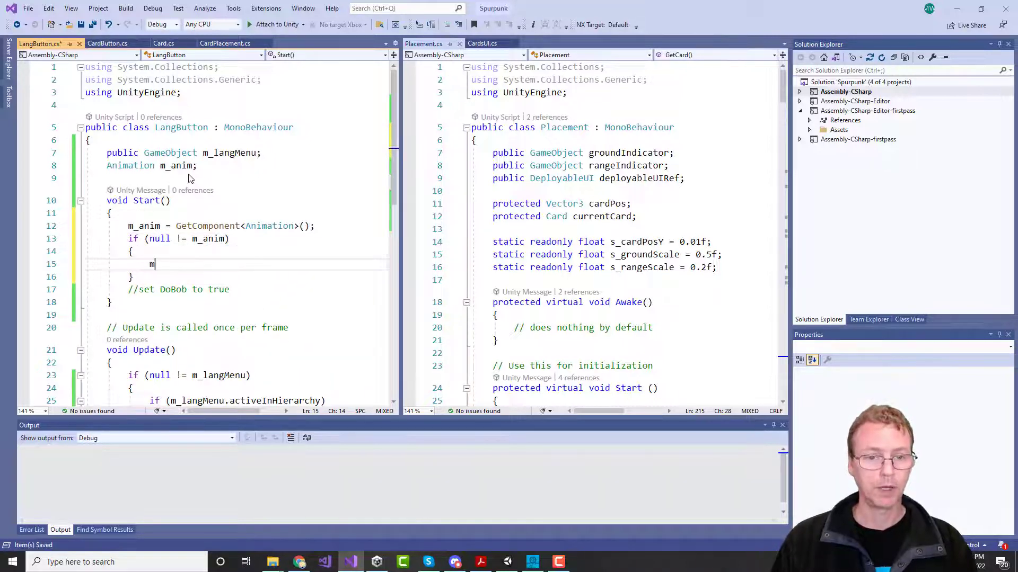
{"action": "type", "text": "_anim."}
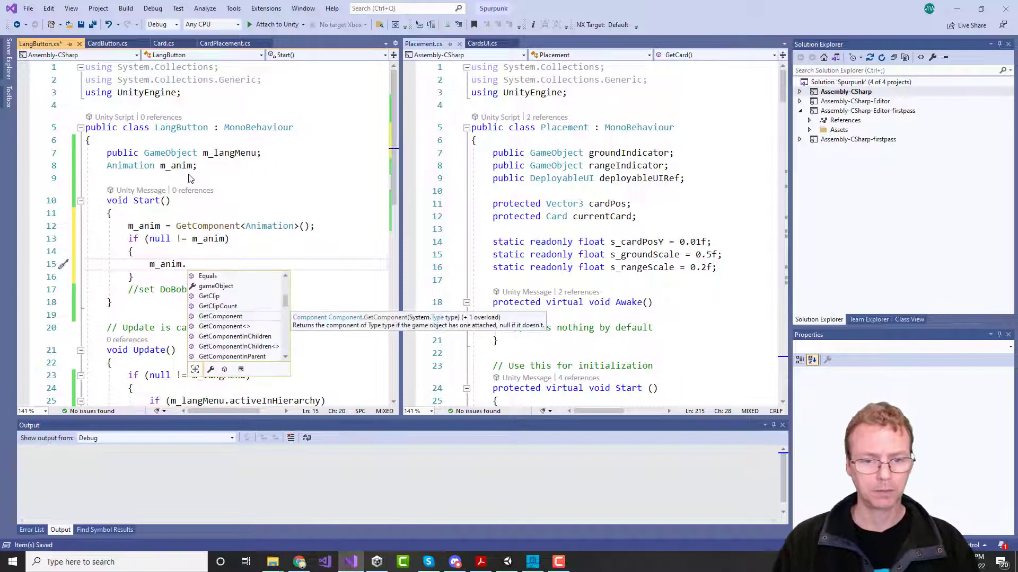
{"action": "type", "text": "set"}
{"action": "key", "text": "BackSpace"}
{"action": "key", "text": "BackSpace"}
{"action": "key", "text": "BackSpace"}
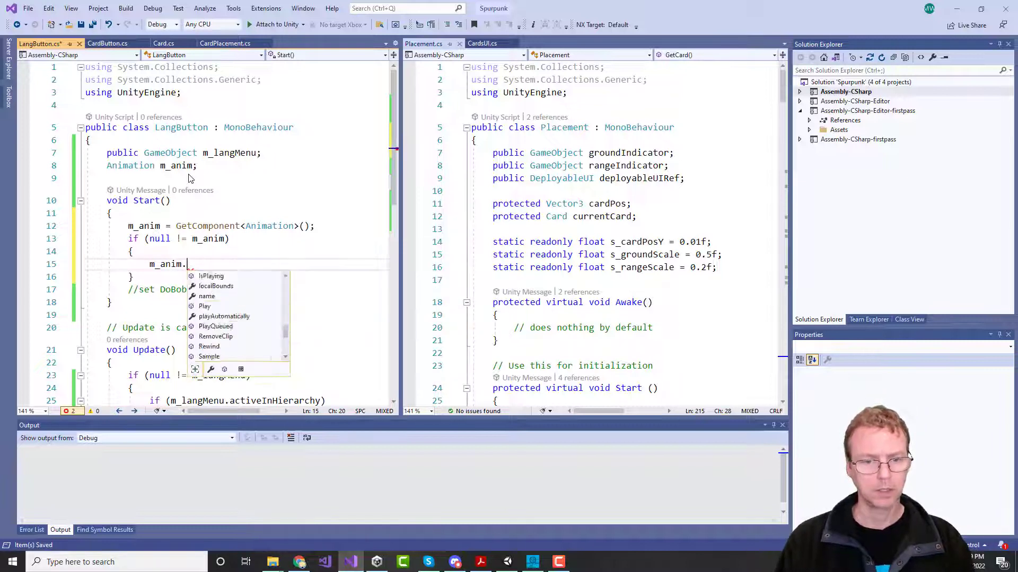
{"action": "key", "text": "BackSpace"}
{"action": "type", "text": "."}
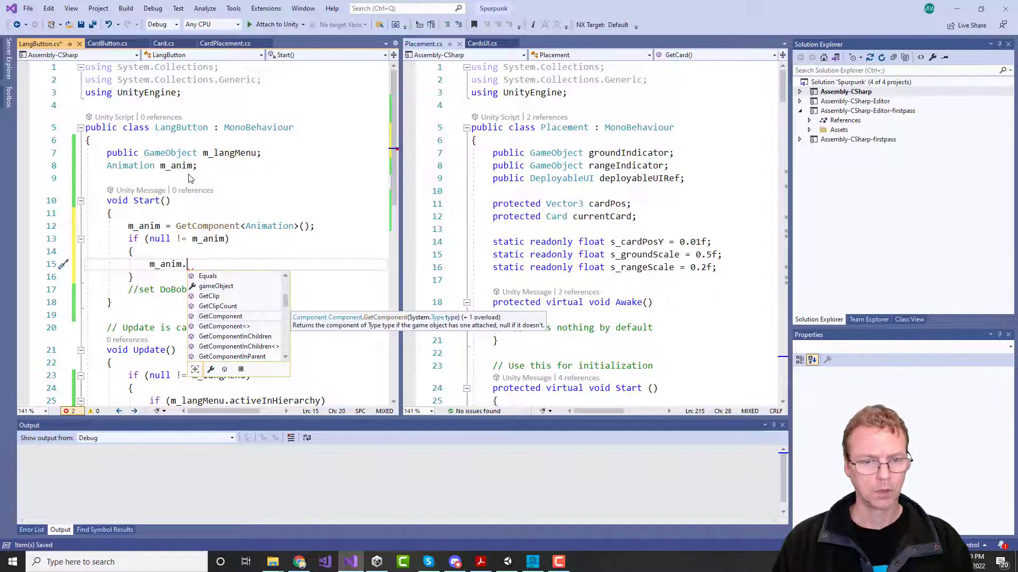
{"action": "key", "text": "Down"}
{"action": "key", "text": "Down"}
{"action": "key", "text": "Down"}
{"action": "key", "text": "Down"}
{"action": "key", "text": "Down"}
{"action": "key", "text": "Down"}
{"action": "key", "text": "Down"}
{"action": "key", "text": "Down"}
{"action": "key", "text": "Down"}
{"action": "key", "text": "Down"}
{"action": "key", "text": "Down"}
{"action": "key", "text": "Down"}
{"action": "key", "text": "Down"}
{"action": "key", "text": "Down"}
{"action": "key", "text": "Down"}
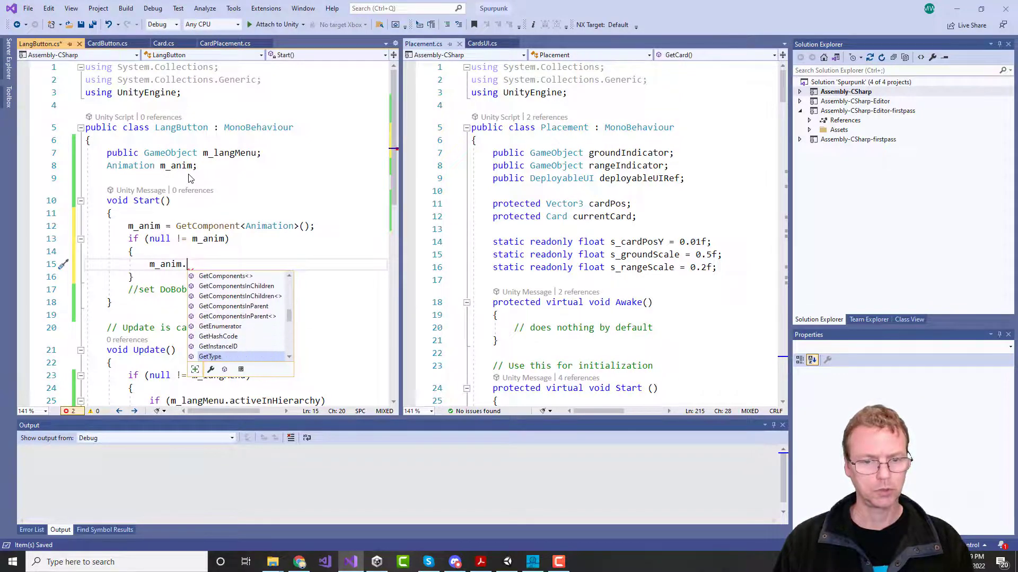
{"action": "key", "text": "Down"}
{"action": "key", "text": "Down"}
{"action": "key", "text": "Down"}
{"action": "key", "text": "Down"}
{"action": "key", "text": "Down"}
{"action": "key", "text": "Down"}
{"action": "key", "text": "Down"}
{"action": "key", "text": "Down"}
{"action": "key", "text": "Down"}
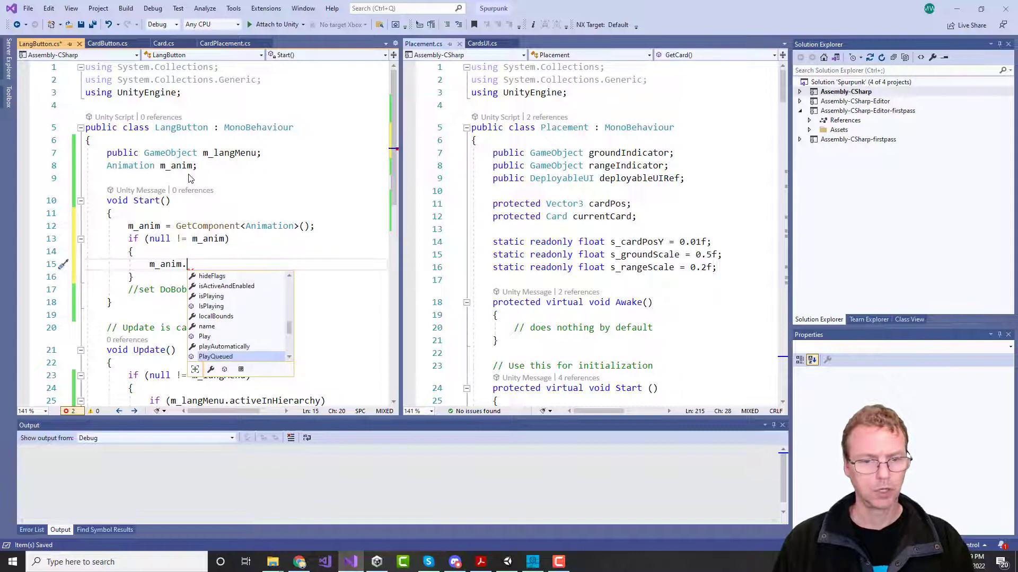
{"action": "key", "text": "Down"}
{"action": "key", "text": "Down"}
{"action": "key", "text": "Down"}
{"action": "key", "text": "Down"}
{"action": "key", "text": "Down"}
{"action": "key", "text": "Down"}
{"action": "key", "text": "Down"}
{"action": "key", "text": "Down"}
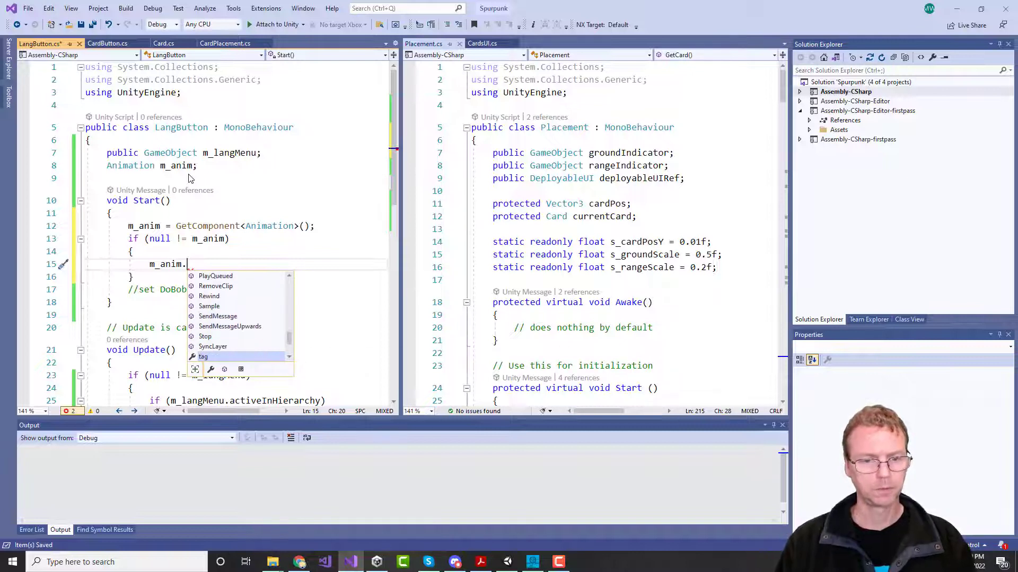
{"action": "key", "text": "Down"}
{"action": "key", "text": "Down"}
{"action": "key", "text": "Down"}
{"action": "key", "text": "Down"}
{"action": "key", "text": "Down"}
{"action": "key", "text": "Down"}
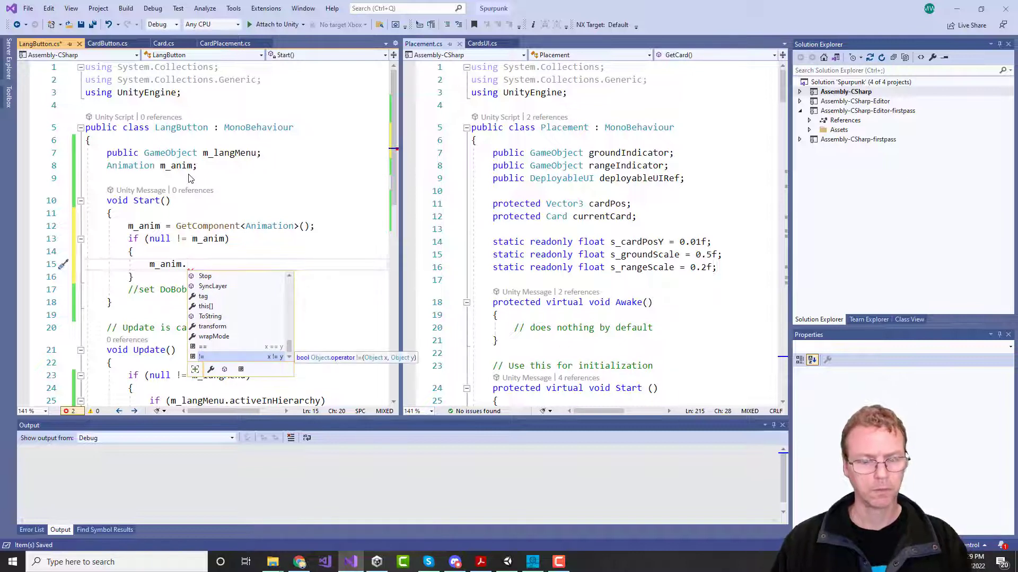
{"action": "left_click", "coordinate": [296, 562]}
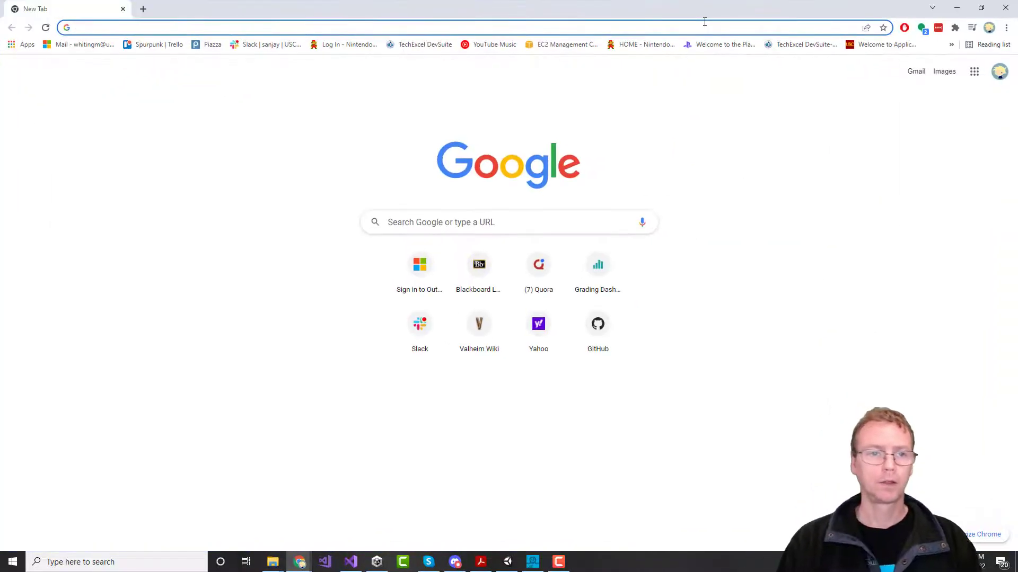
Step: Search Google for 'unity animator controller set parameter' to find the Animator.SetBool docs
{"action": "type", "text": "unity anim"}
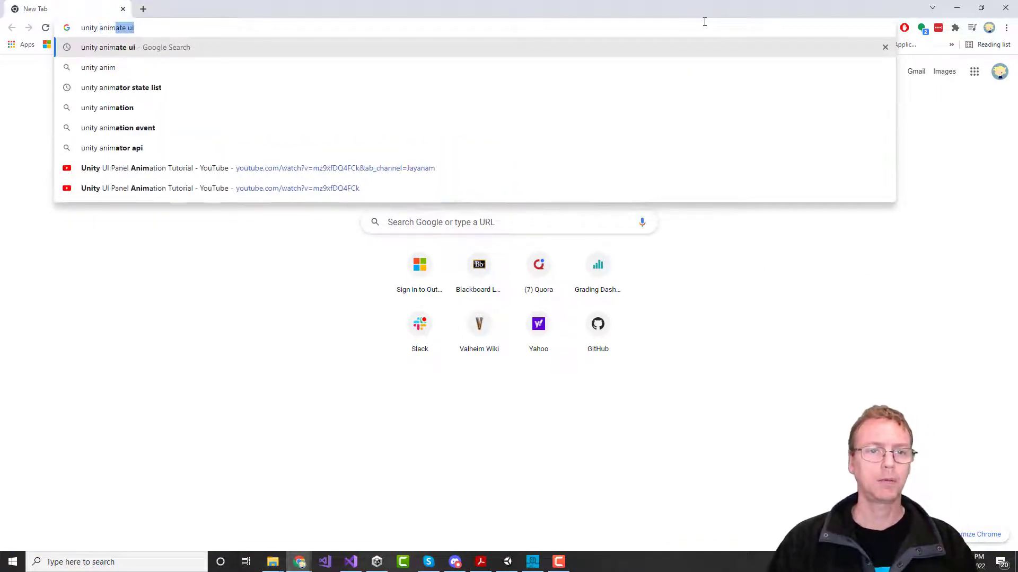
{"action": "type", "text": "ation"}
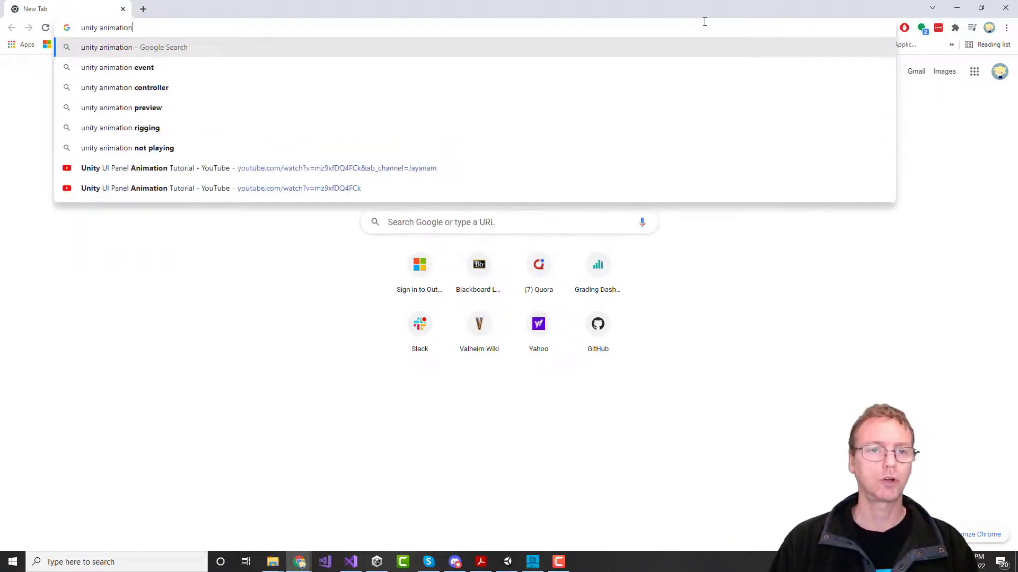
{"action": "type", "text": " contr"}
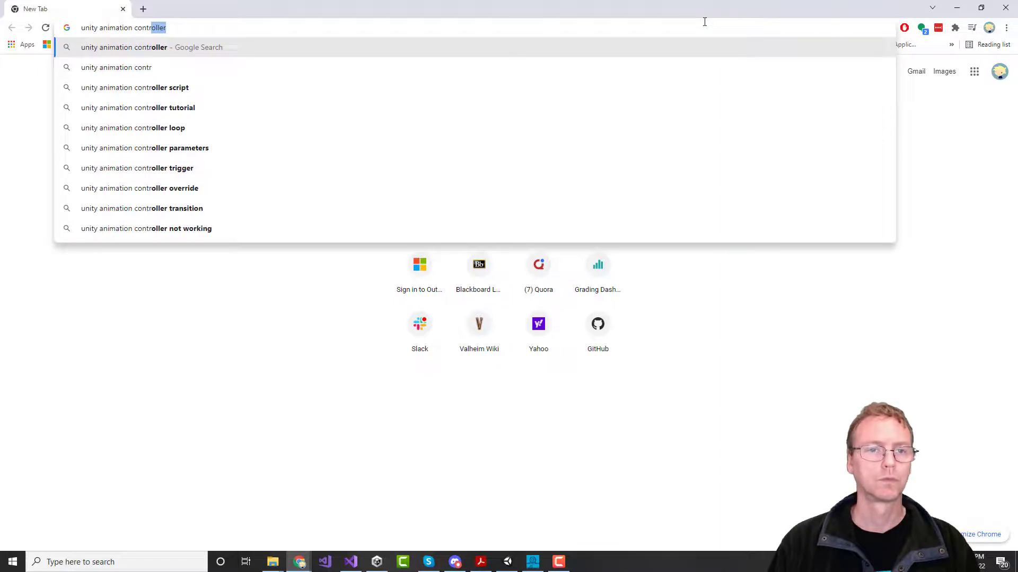
{"action": "type", "text": "oller set pa"}
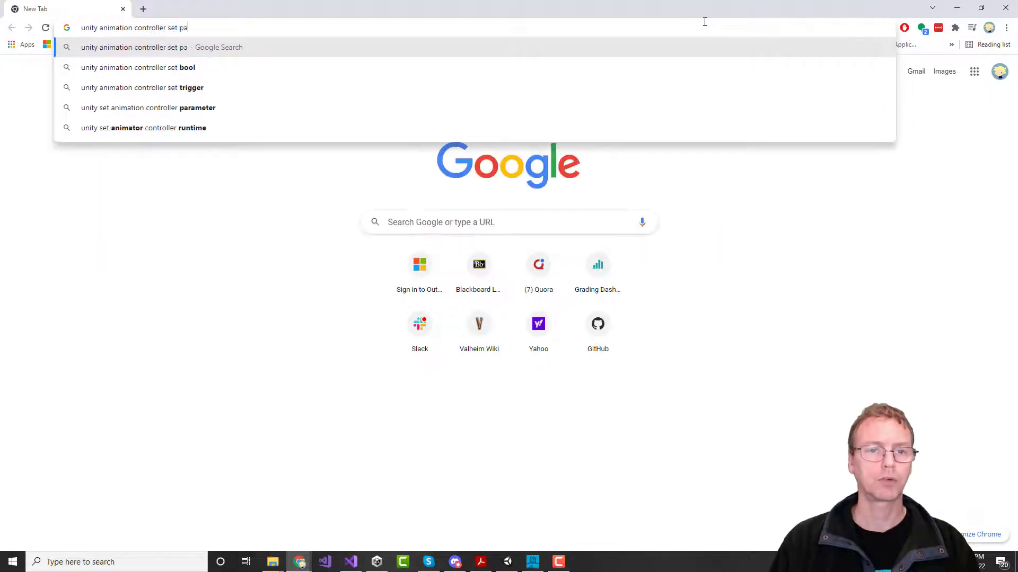
{"action": "type", "text": "ra"}
{"action": "key", "text": "Down"}
{"action": "key", "text": "Return"}
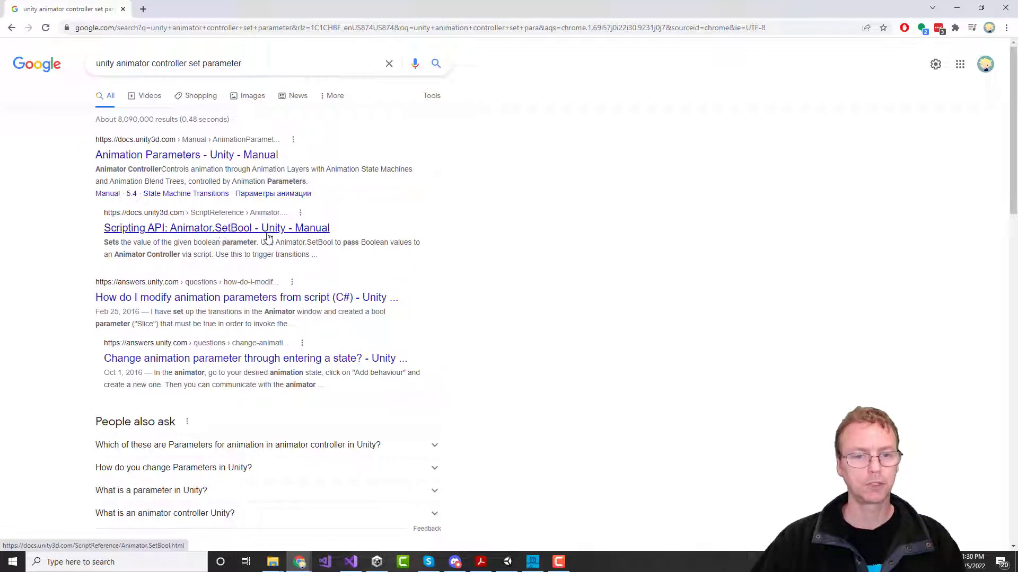
{"action": "left_click", "coordinate": [508, 563]}
Step: Change m_anim's type and its GetComponent call from Animation to Animator
{"action": "left_click", "coordinate": [351, 561]}
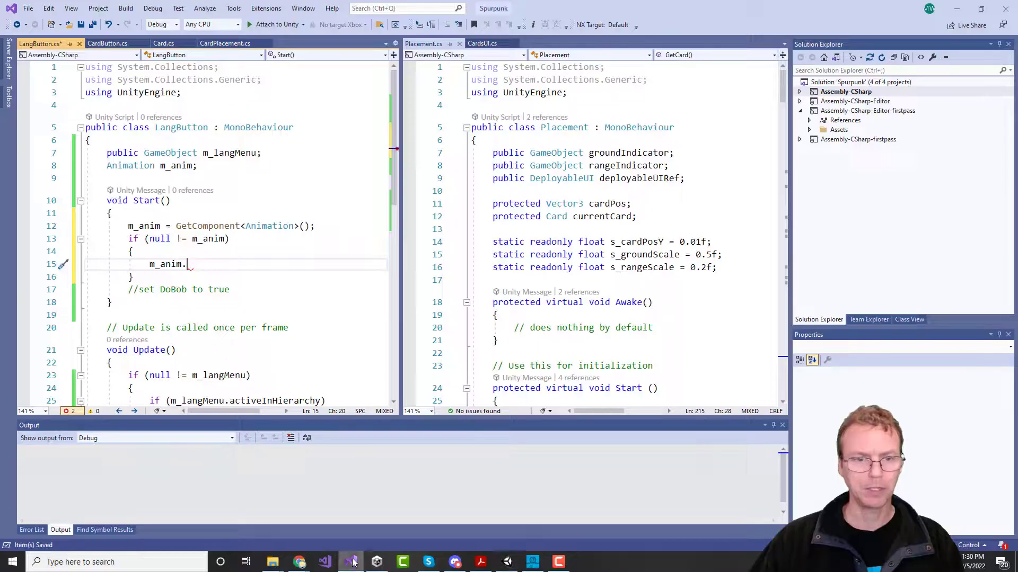
{"action": "double_click", "coordinate": [133, 166]}
{"action": "type", "text": "Ani"}
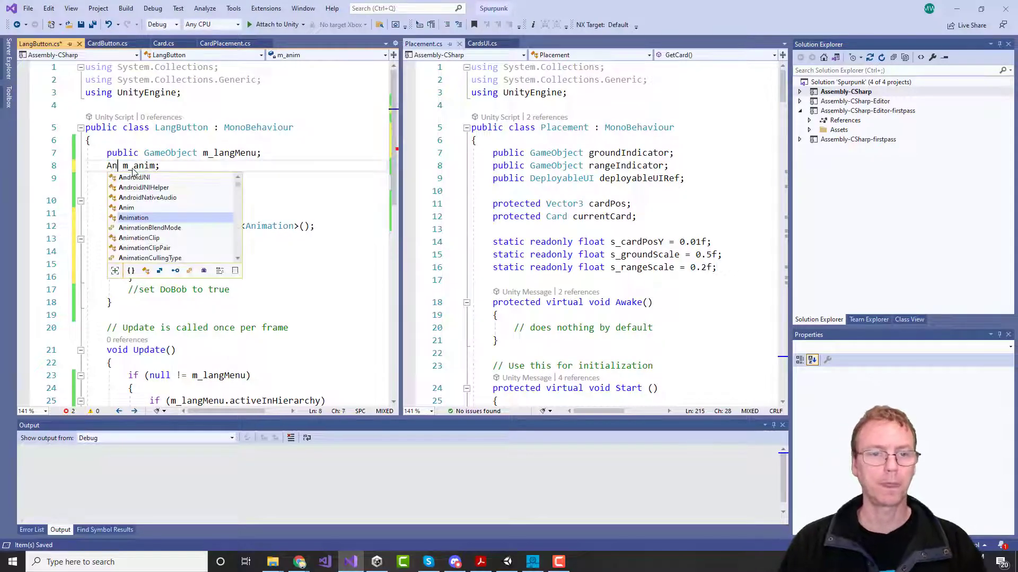
{"action": "type", "text": "mator"}
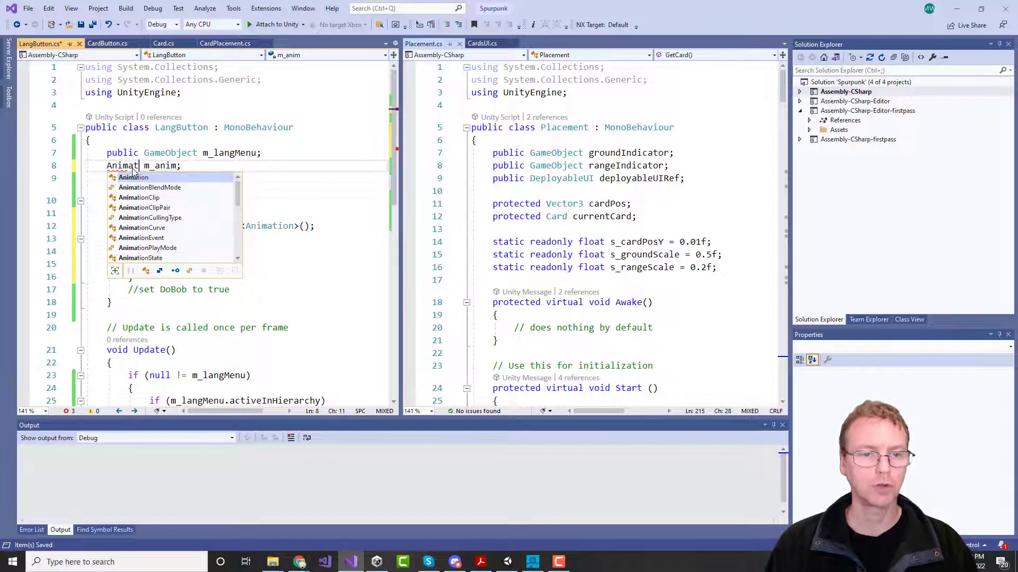
{"action": "key", "text": "Escape"}
{"action": "double_click", "coordinate": [133, 166]}
{"action": "key", "text": "ctrl+c"}
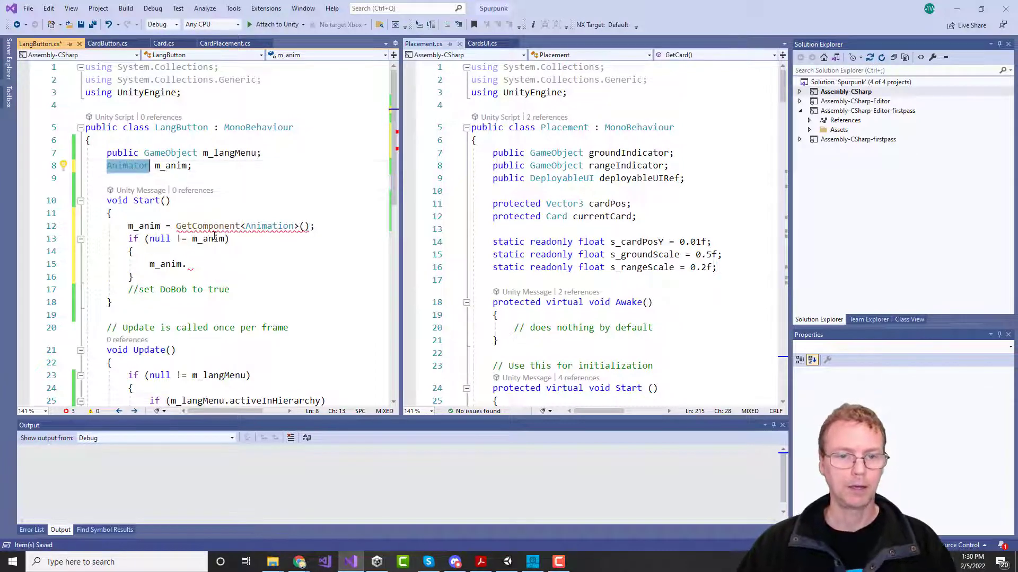
{"action": "double_click", "coordinate": [269, 227]}
{"action": "key", "text": "ctrl+v"}
Step: Complete line 15 as m_anim.SetBool("DoBob", true); in Start
{"action": "left_click", "coordinate": [199, 264]}
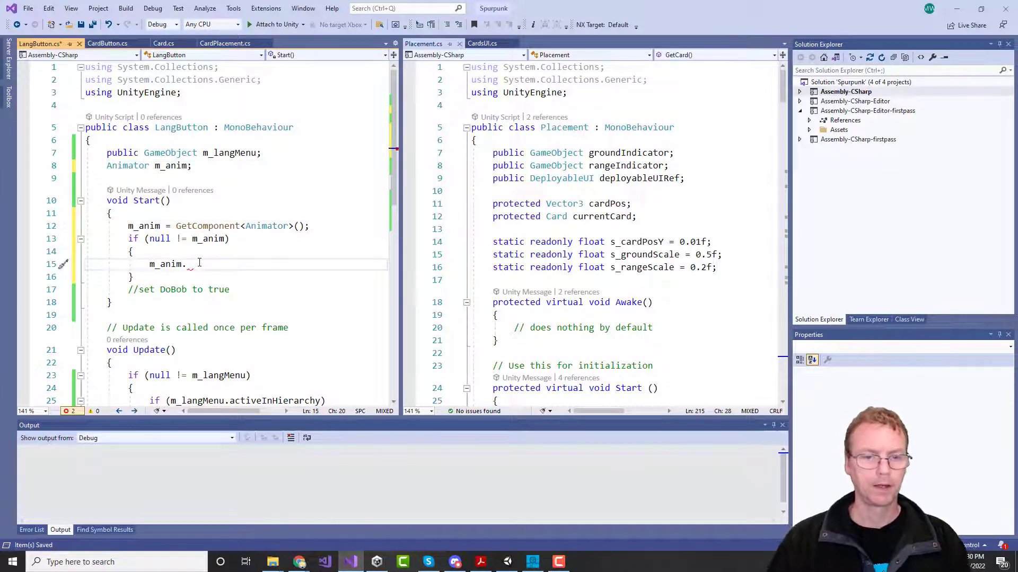
{"action": "type", "text": ".SetB"}
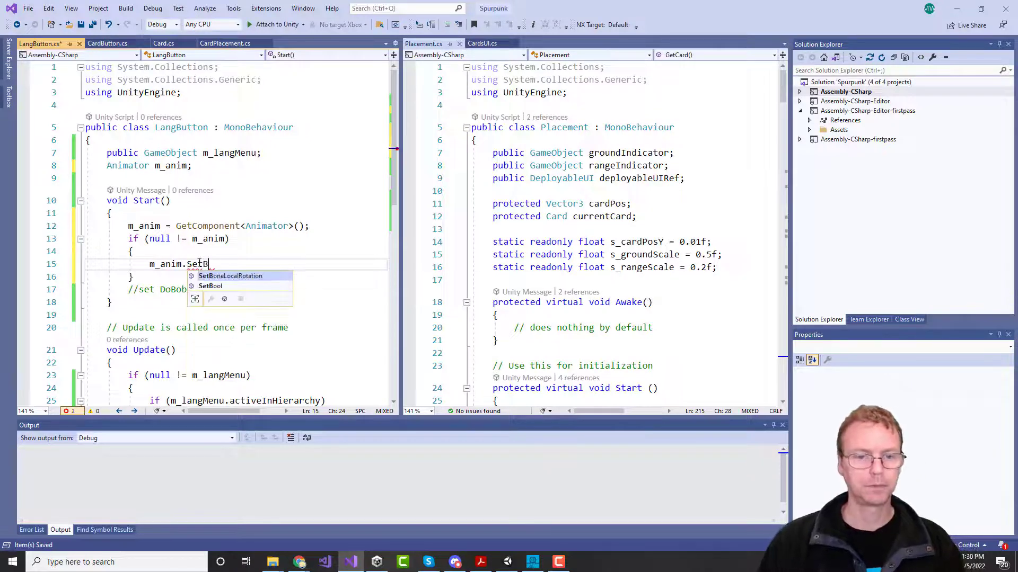
{"action": "key", "text": "Tab"}
{"action": "type", "text": "("}
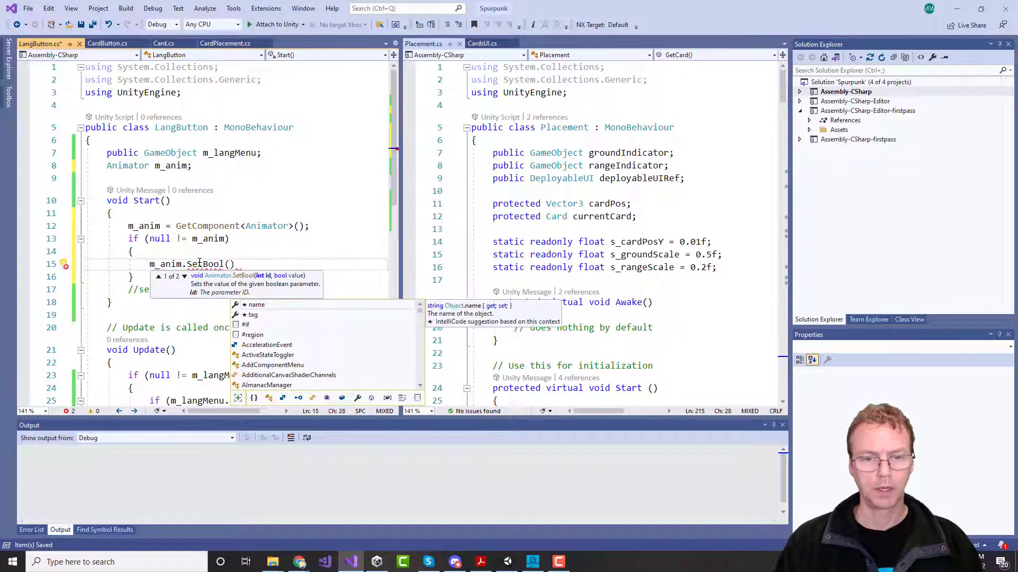
{"action": "type", "text": "\""}
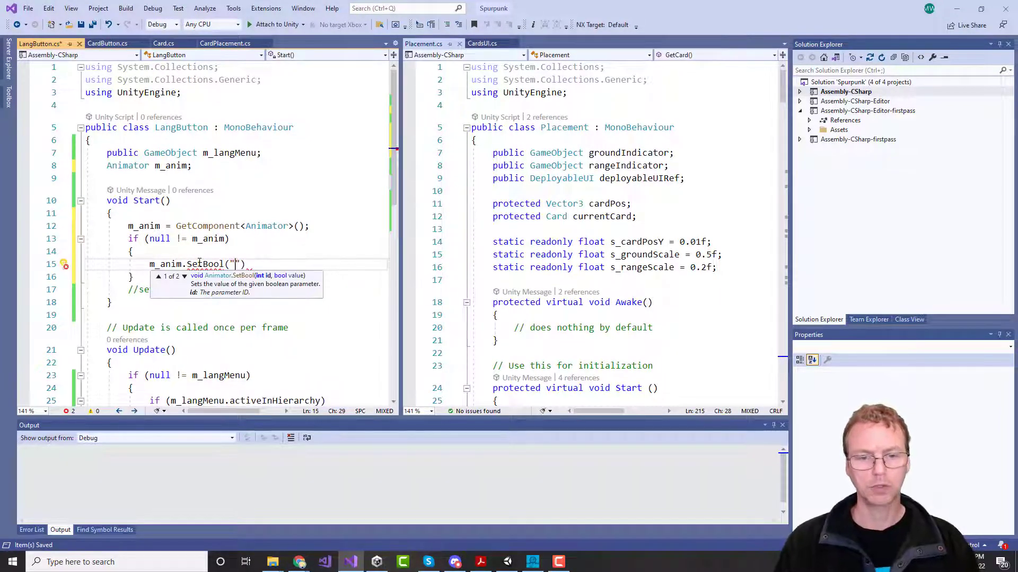
{"action": "type", "text": "DoBob\", false"}
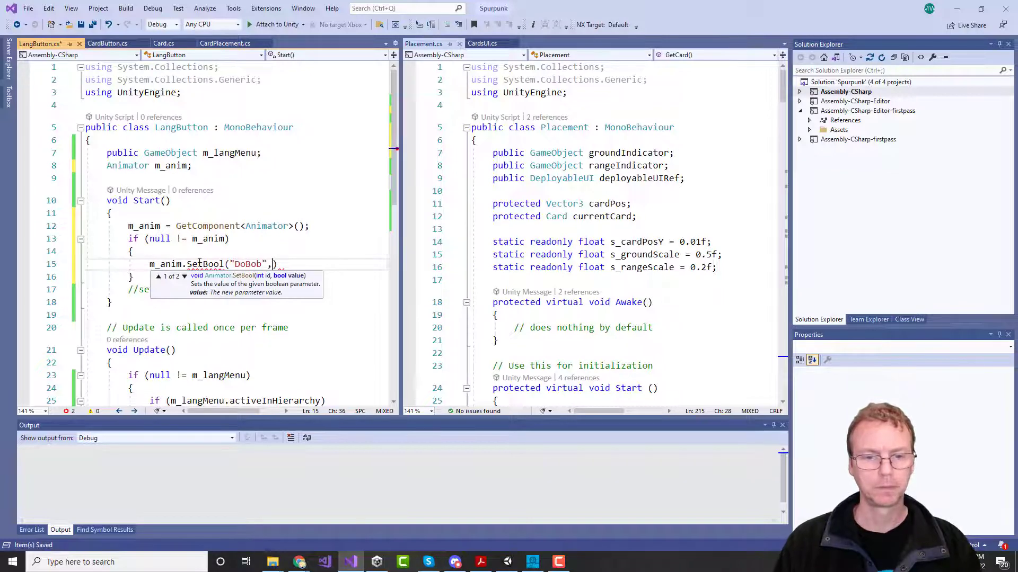
{"action": "type", "text": ");"}
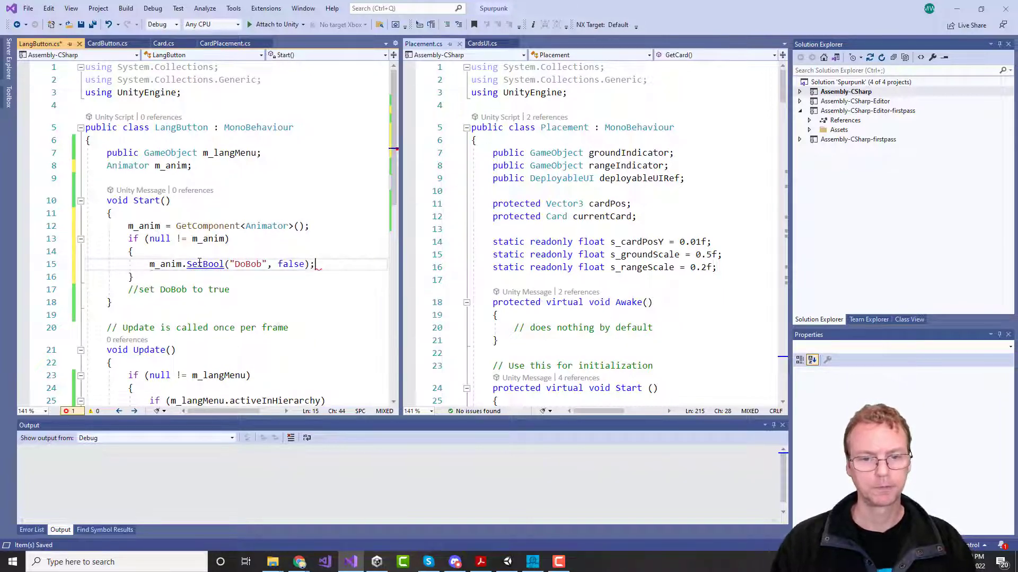
{"action": "key", "text": "Left"}
{"action": "key", "text": "Left"}
{"action": "key", "text": "BackSpace"}
{"action": "key", "text": "BackSpace"}
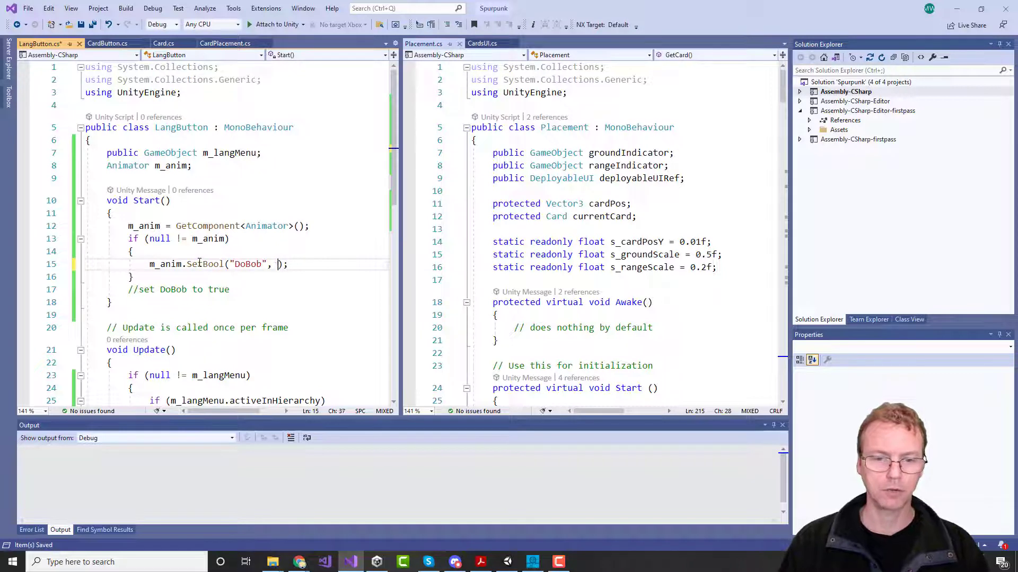
{"action": "type", "text": "true"}
{"action": "key", "text": "Escape"}
Step: Move the '//set DoBob to true' comment above the GetComponent line
{"action": "key", "text": "Down"}
{"action": "key", "text": "Down"}
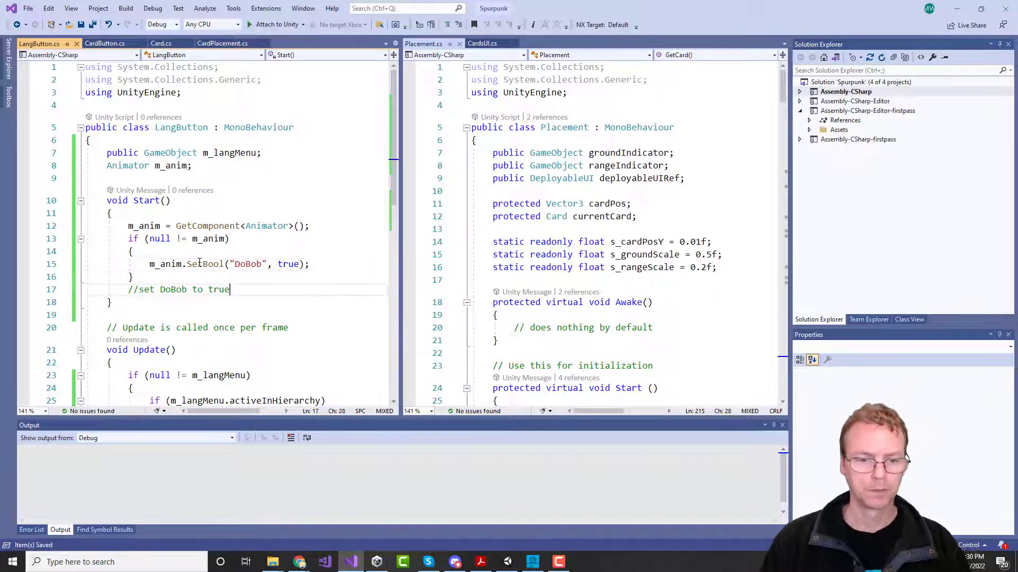
{"action": "key", "text": "ctrl+x"}
{"action": "key", "text": "Up"}
{"action": "key", "text": "Up"}
{"action": "key", "text": "Up"}
{"action": "key", "text": "Up"}
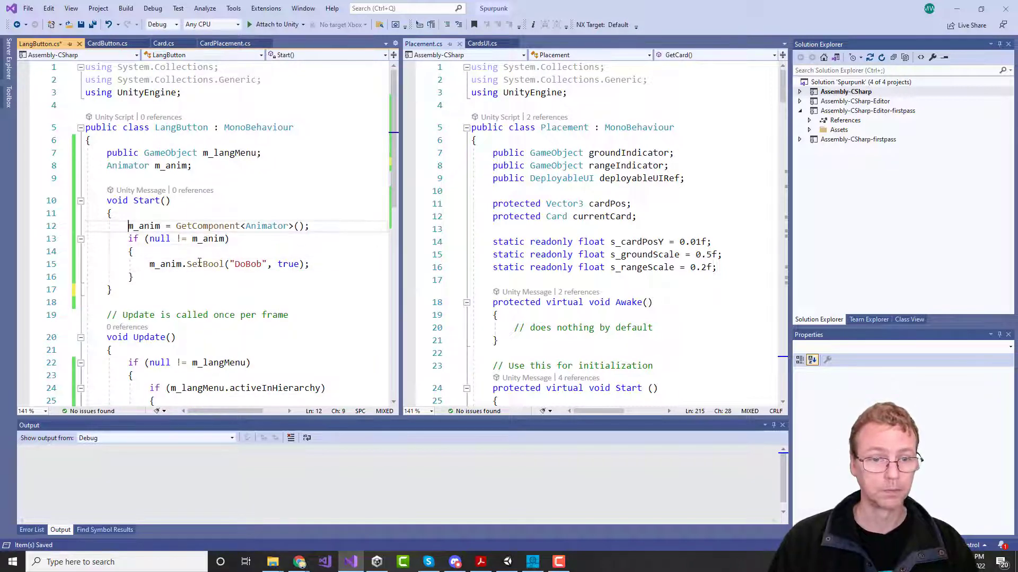
{"action": "key", "text": "ctrl+v"}
{"action": "key", "text": "Down"}
{"action": "key", "text": "Down"}
{"action": "key", "text": "Down"}
{"action": "key", "text": "Down"}
{"action": "key", "text": "Down"}
{"action": "key", "text": "Down"}
{"action": "key", "text": "Down"}
{"action": "key", "text": "Down"}
{"action": "key", "text": "Down"}
{"action": "key", "text": "Down"}
{"action": "key", "text": "Down"}
{"action": "key", "text": "Down"}
{"action": "key", "text": "Down"}
{"action": "key", "text": "Down"}
{"action": "key", "text": "Down"}
{"action": "key", "text": "Down"}
{"action": "key", "text": "Down"}
{"action": "key", "text": "Down"}
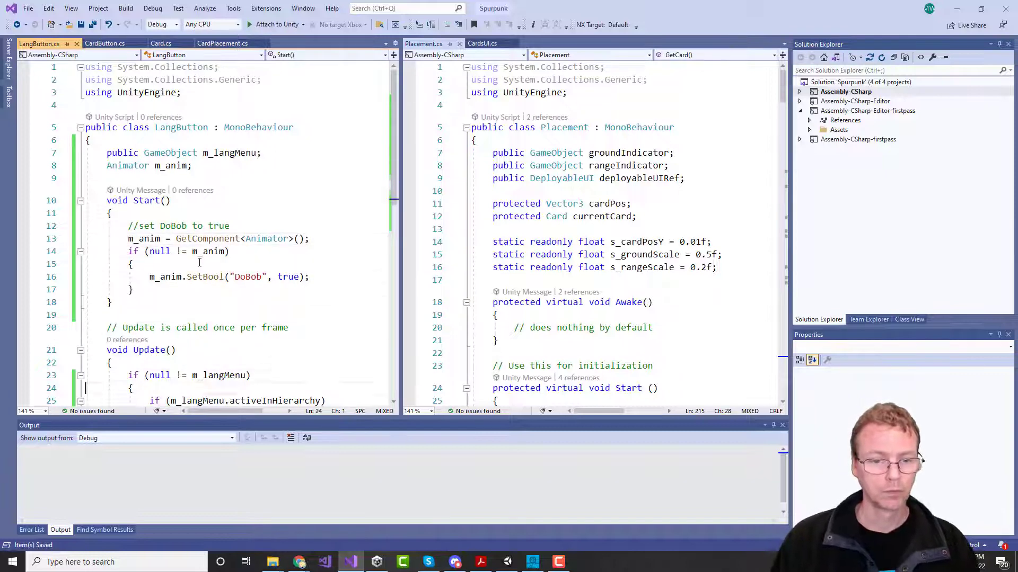
{"action": "key", "text": "Up"}
{"action": "key", "text": "Up"}
{"action": "key", "text": "Up"}
{"action": "key", "text": "Up"}
{"action": "key", "text": "Up"}
{"action": "key", "text": "Up"}
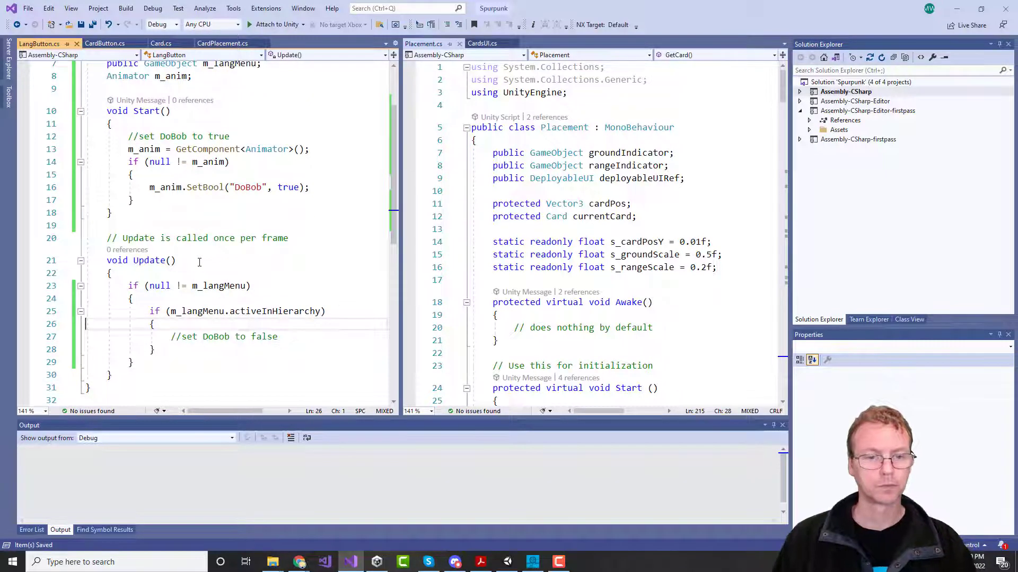
Step: Add if (null != m_anim) { m_anim.SetBool("DoBob", false); } inside the activeInHierarchy check
{"action": "key", "text": "End"}
{"action": "key", "text": "Return"}
{"action": "type", "text": "if (null "}
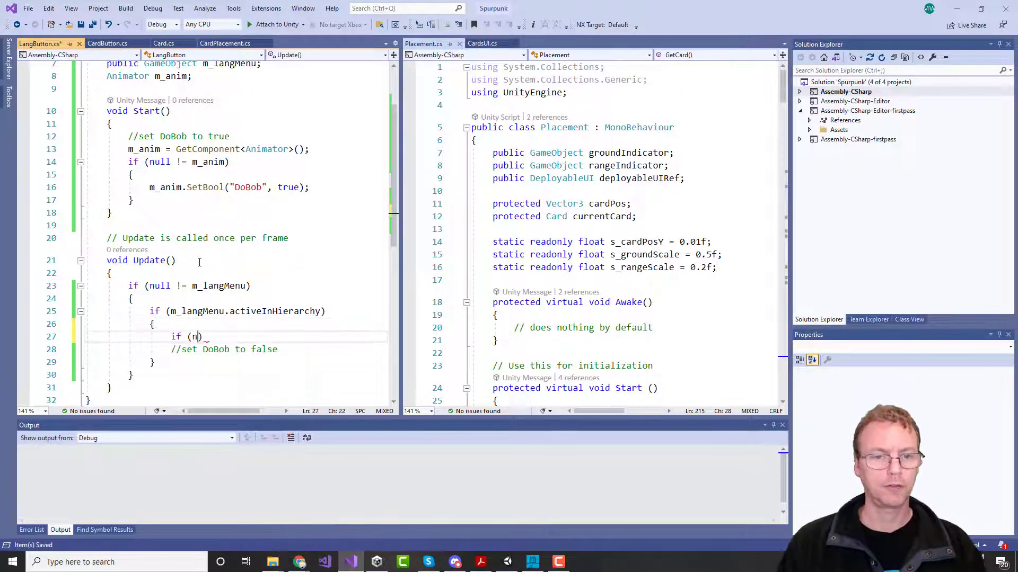
{"action": "type", "text": "!= m_anim)"}
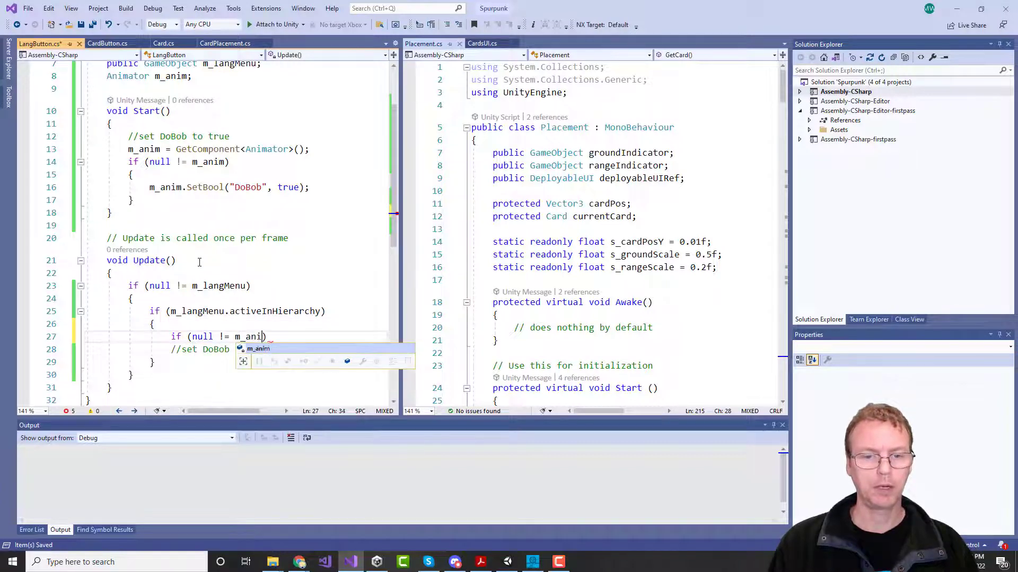
{"action": "key", "text": "Return"}
{"action": "type", "text": "{"}
{"action": "key", "text": "Return"}
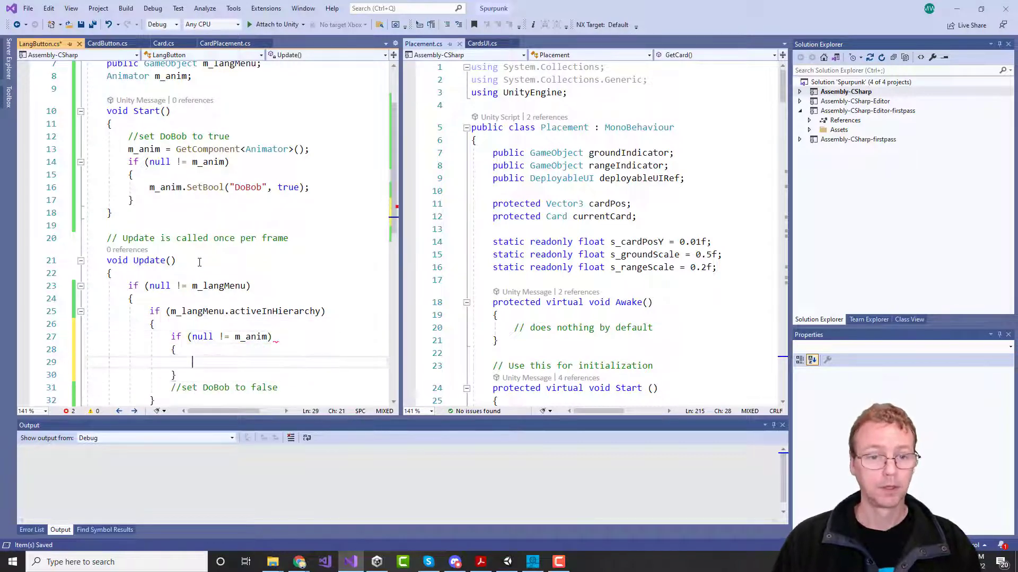
{"action": "type", "text": "m_anim.SetB"}
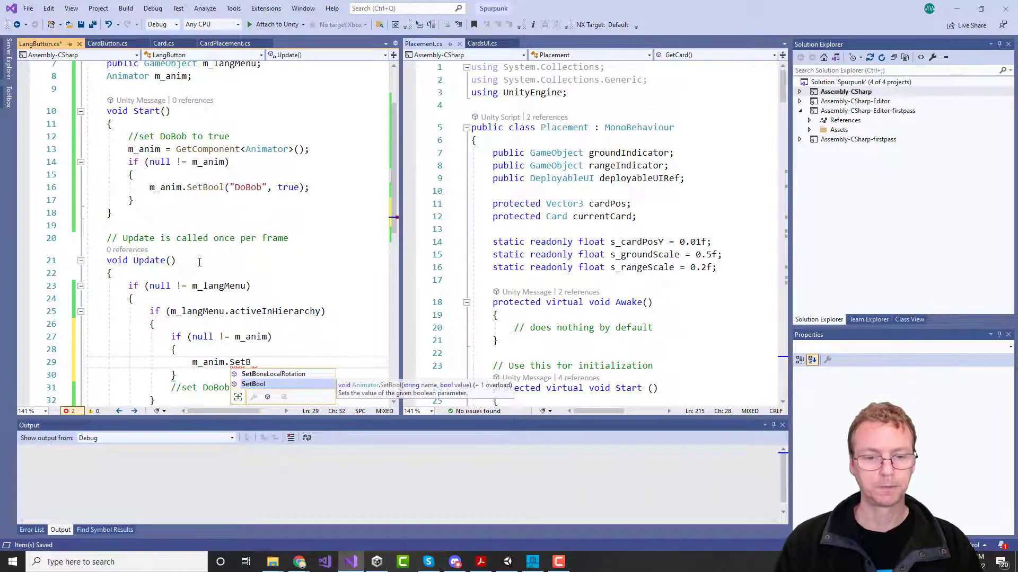
{"action": "key", "text": "Tab"}
{"action": "type", "text": "("}
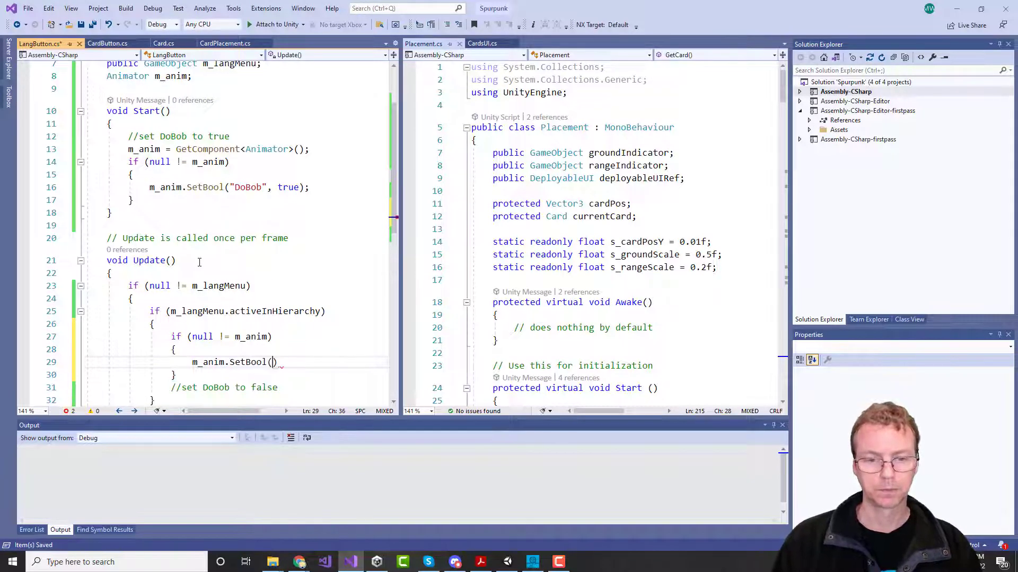
{"action": "type", "text": "\"D"}
{"action": "type", "text": "oBob\", fa"}
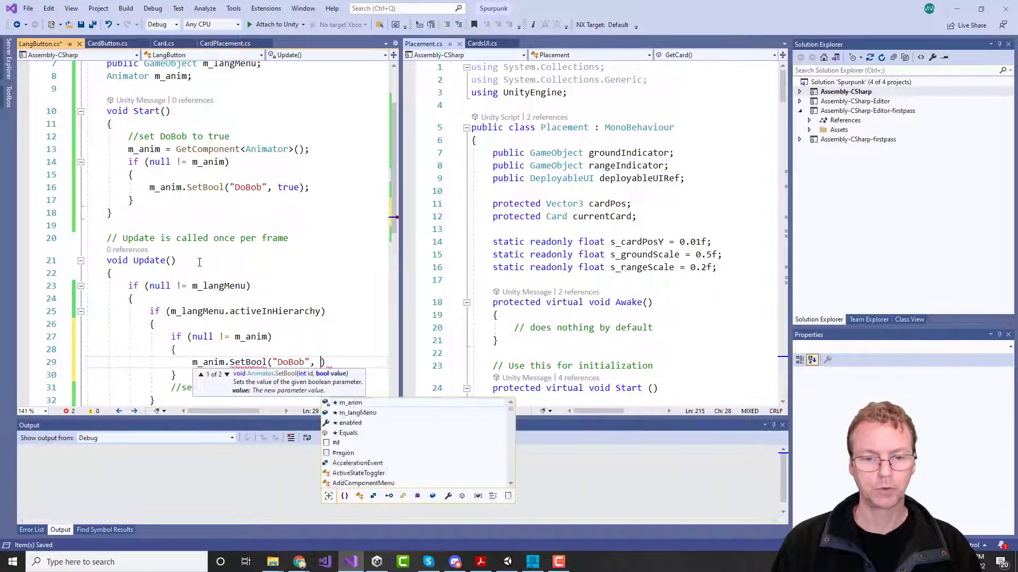
{"action": "type", "text": "lse);"}
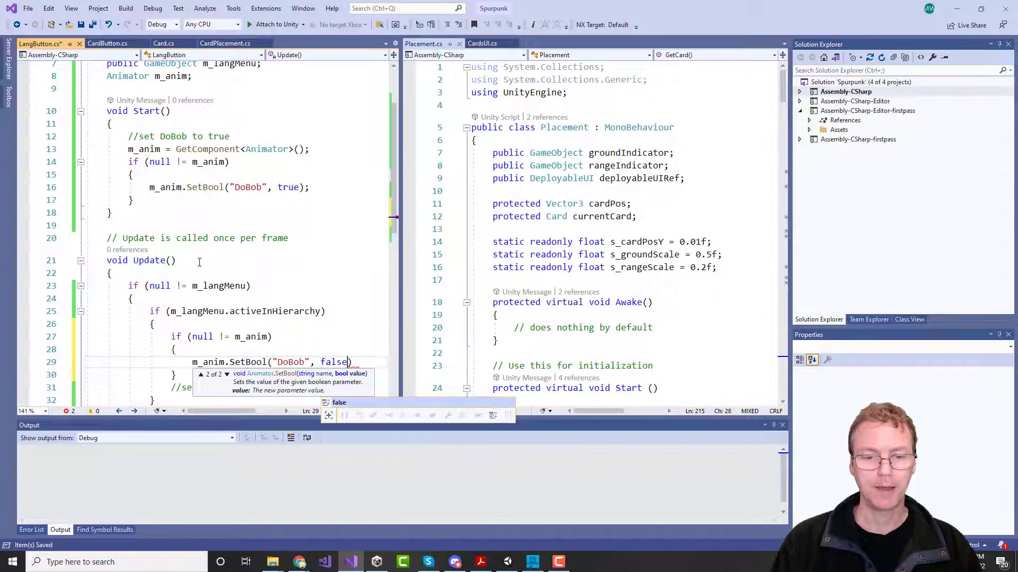
{"action": "key", "text": "Down"}
{"action": "key", "text": "Down"}
Step: Move the 'set DoBob to false' comment above the null check and save LangButton
{"action": "key", "text": "End"}
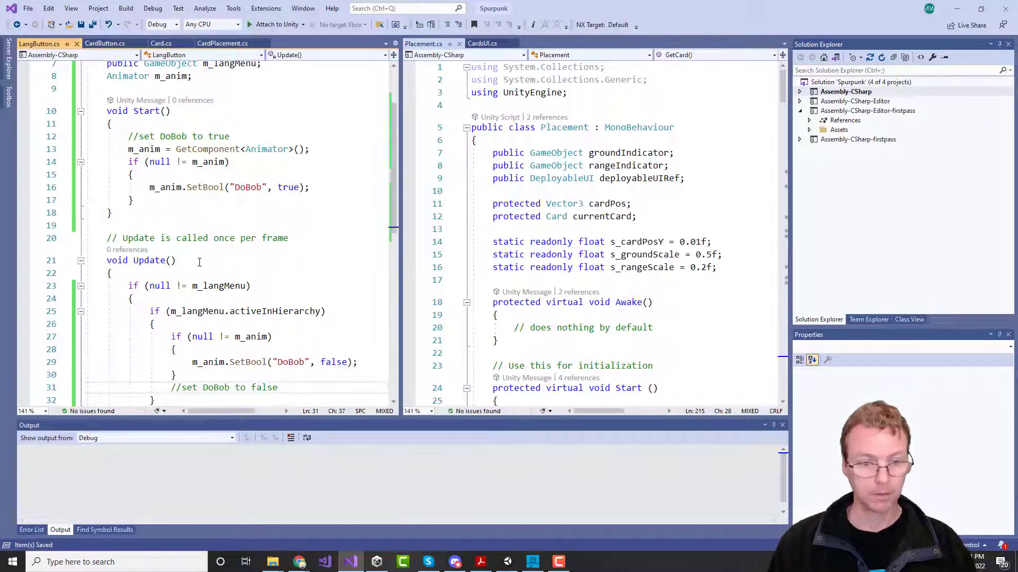
{"action": "key", "text": "ctrl+x"}
{"action": "key", "text": "Up"}
{"action": "key", "text": "Up"}
{"action": "key", "text": "Up"}
{"action": "key", "text": "Up"}
{"action": "key", "text": "Home"}
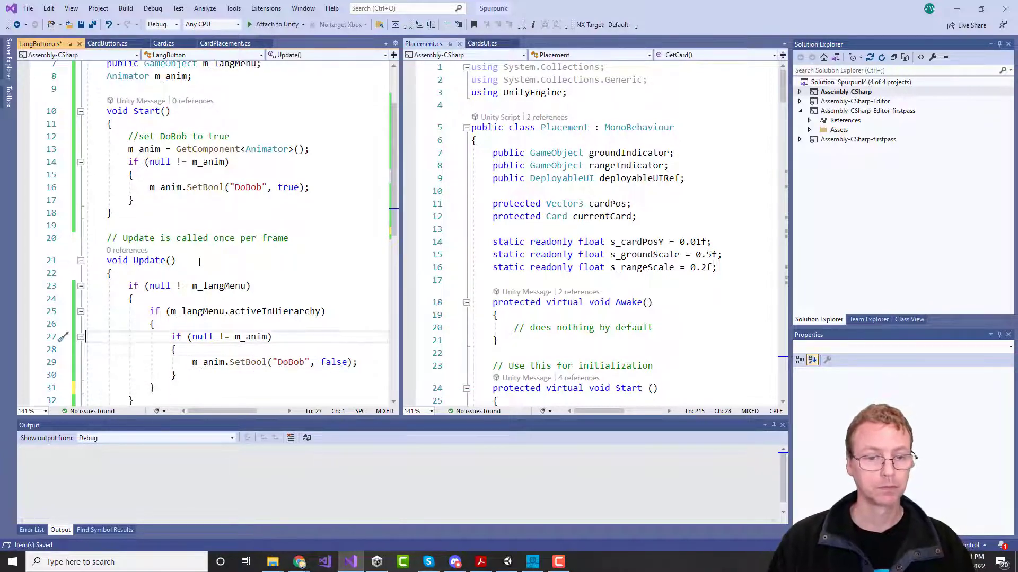
{"action": "key", "text": "ctrl+v"}
{"action": "key", "text": "ctrl+s"}
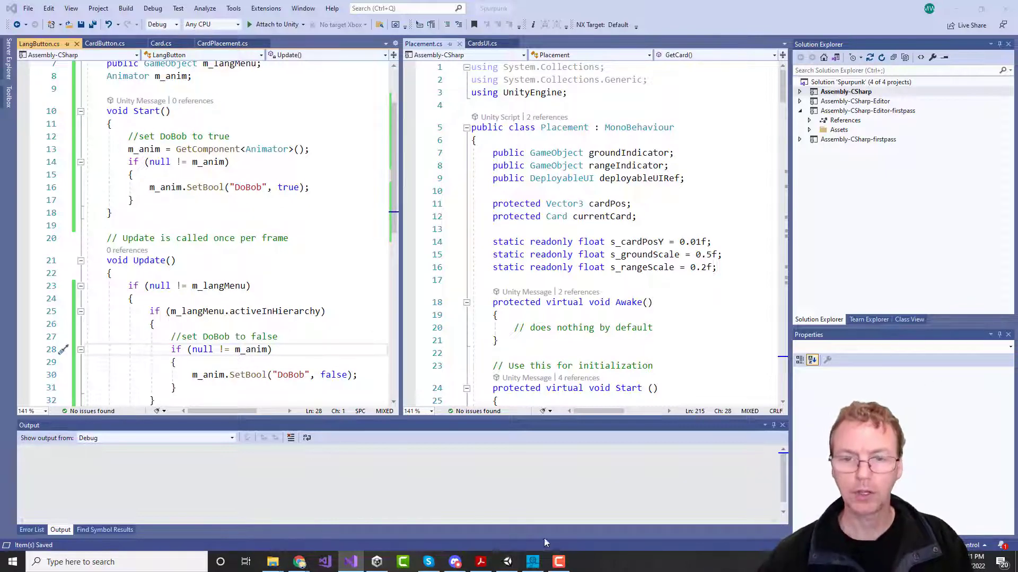
Step: Enter Play mode and switch the game language to English, then to 简体中文
{"action": "left_click", "coordinate": [507, 562]}
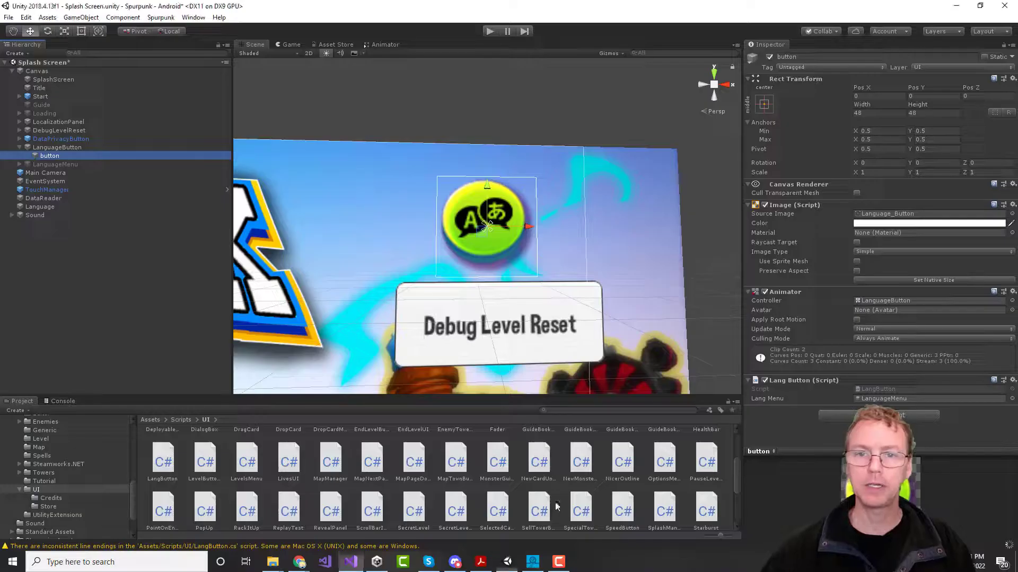
{"action": "left_click", "coordinate": [491, 30]}
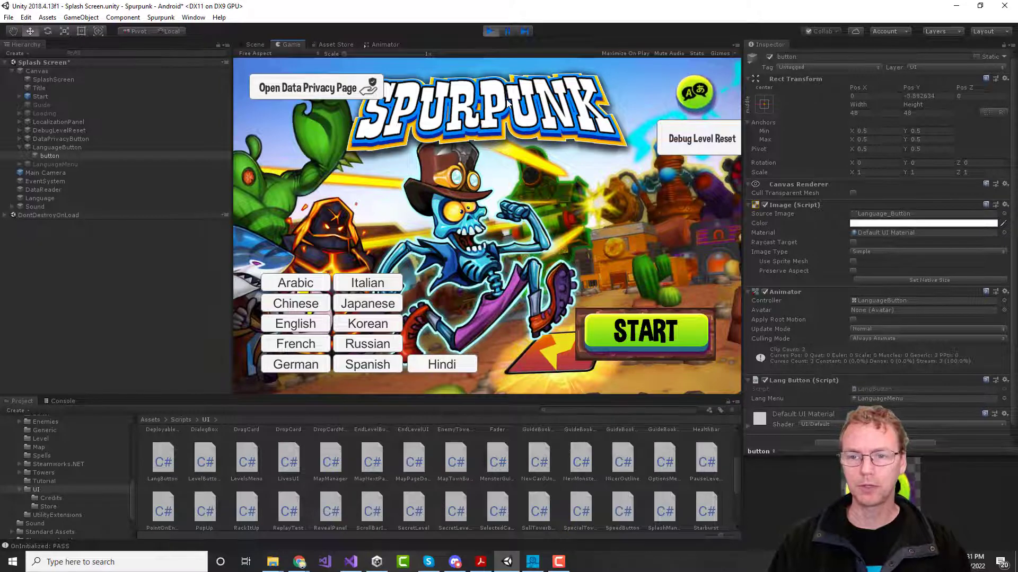
{"action": "left_click", "coordinate": [698, 102]}
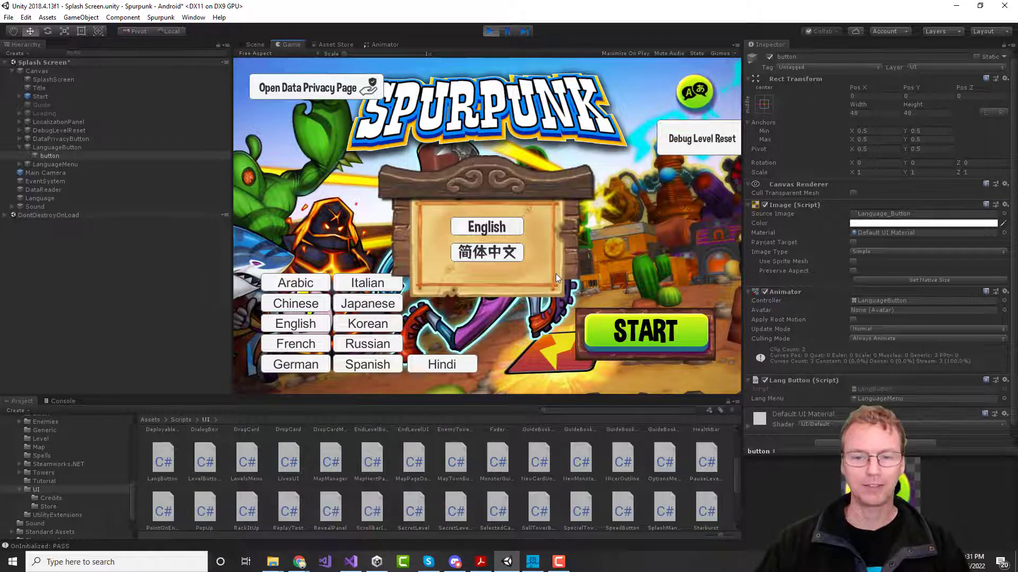
{"action": "left_click", "coordinate": [470, 221]}
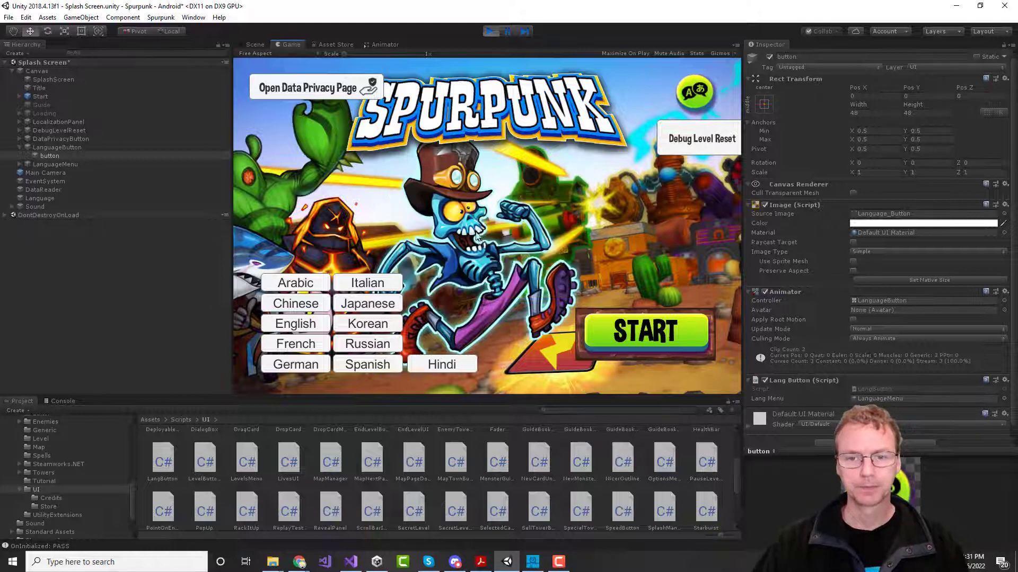
{"action": "left_click", "coordinate": [700, 113]}
{"action": "left_click", "coordinate": [495, 253]}
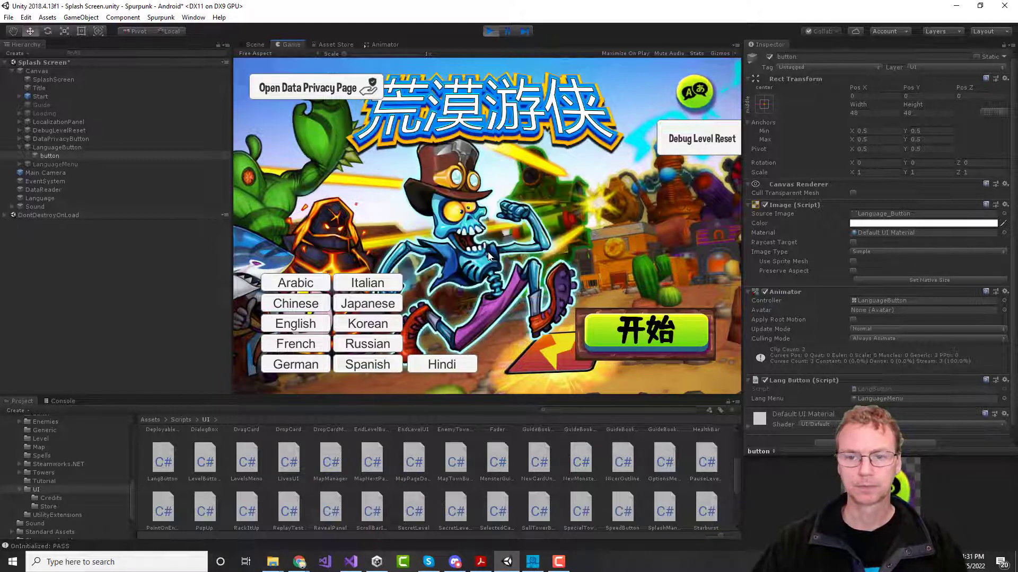
Step: Toggle between English and 简体中文 twice more, then stop Play mode
{"action": "left_click", "coordinate": [689, 94]}
{"action": "left_click", "coordinate": [497, 228]}
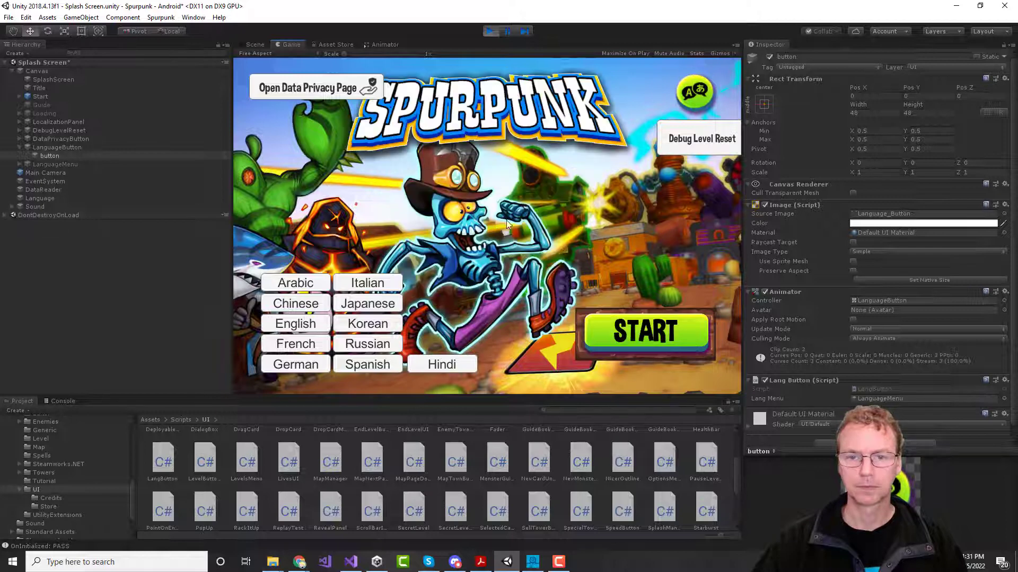
{"action": "left_click", "coordinate": [698, 101]}
{"action": "left_click", "coordinate": [486, 252]}
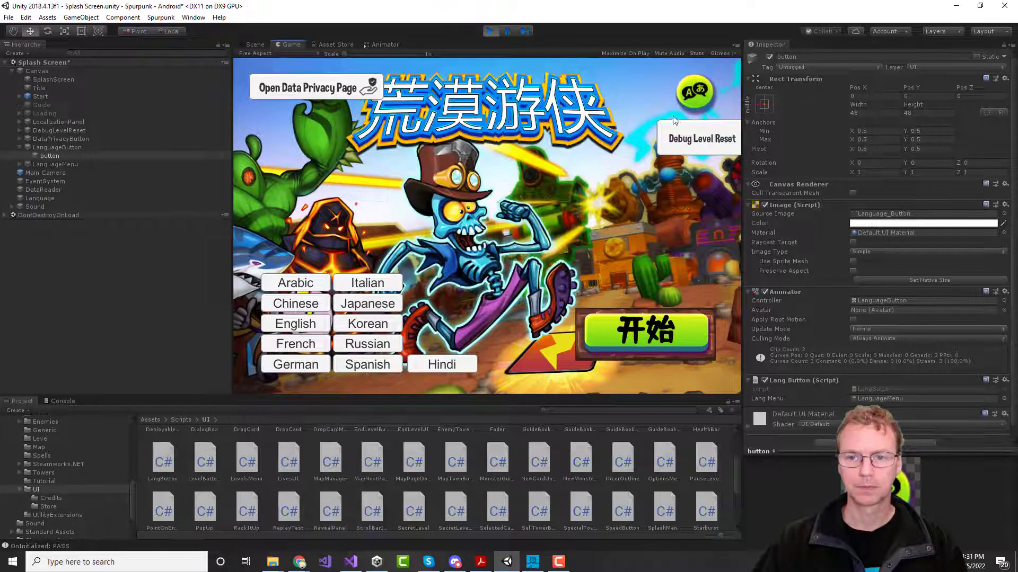
{"action": "left_click", "coordinate": [689, 96]}
{"action": "left_click", "coordinate": [499, 232]}
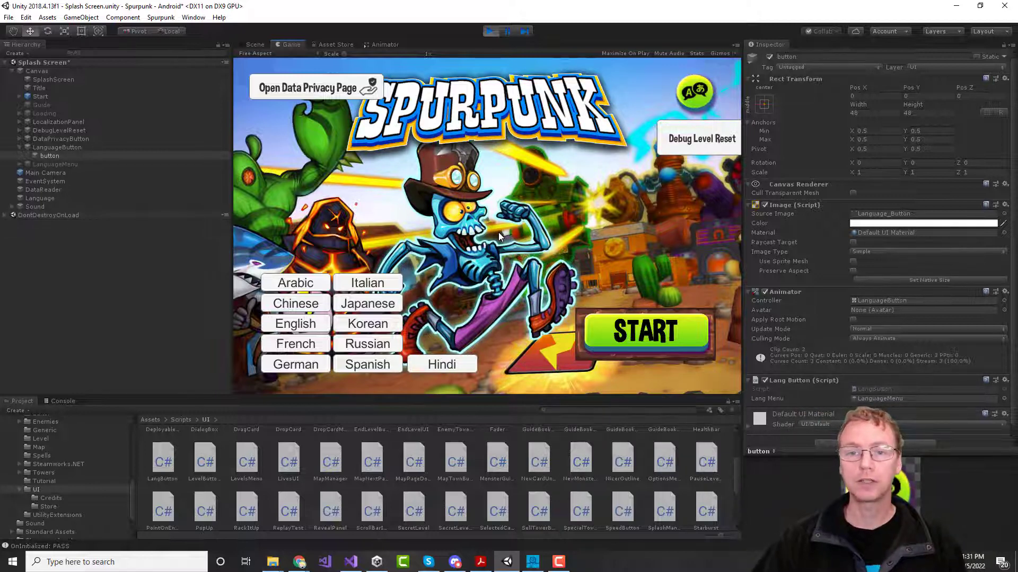
{"action": "left_click", "coordinate": [488, 32]}
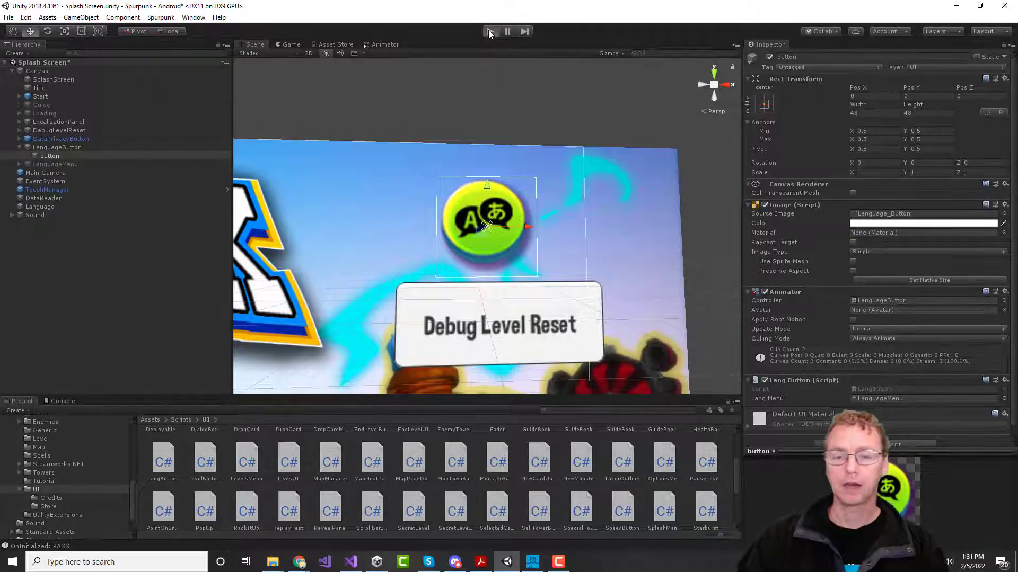
{"action": "left_click", "coordinate": [488, 32]}
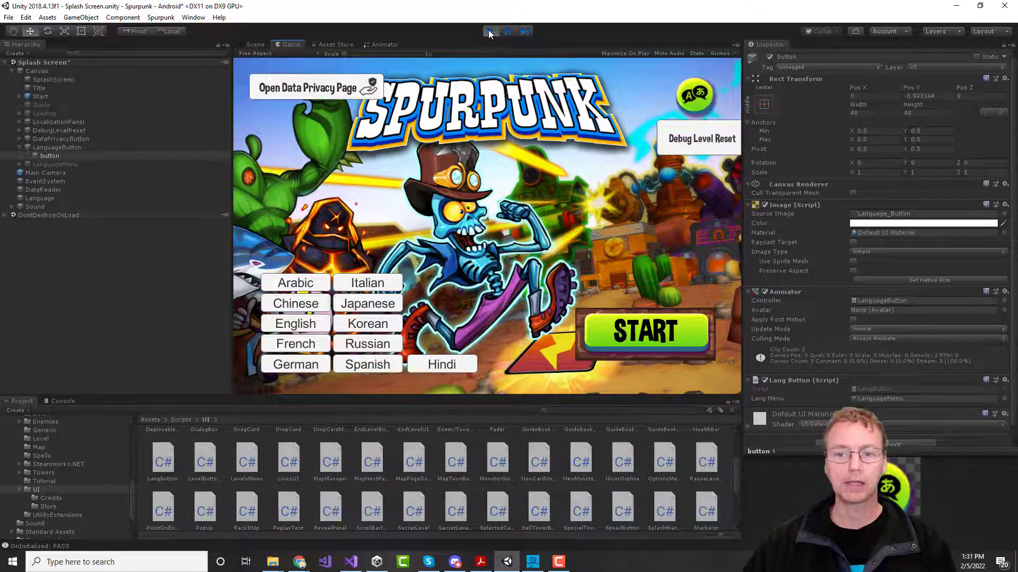
{"action": "left_click", "coordinate": [690, 107]}
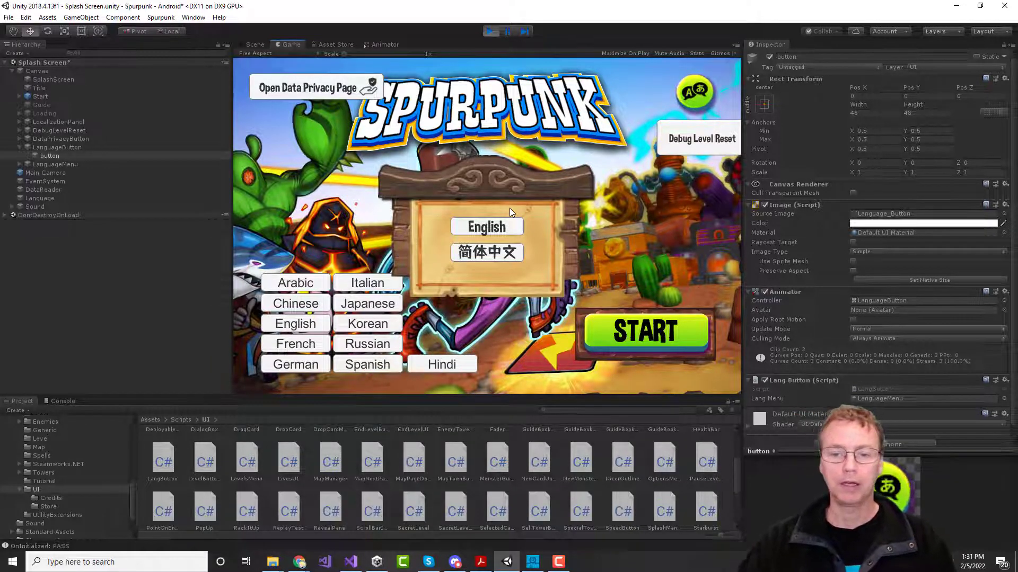
{"action": "left_click", "coordinate": [491, 32]}
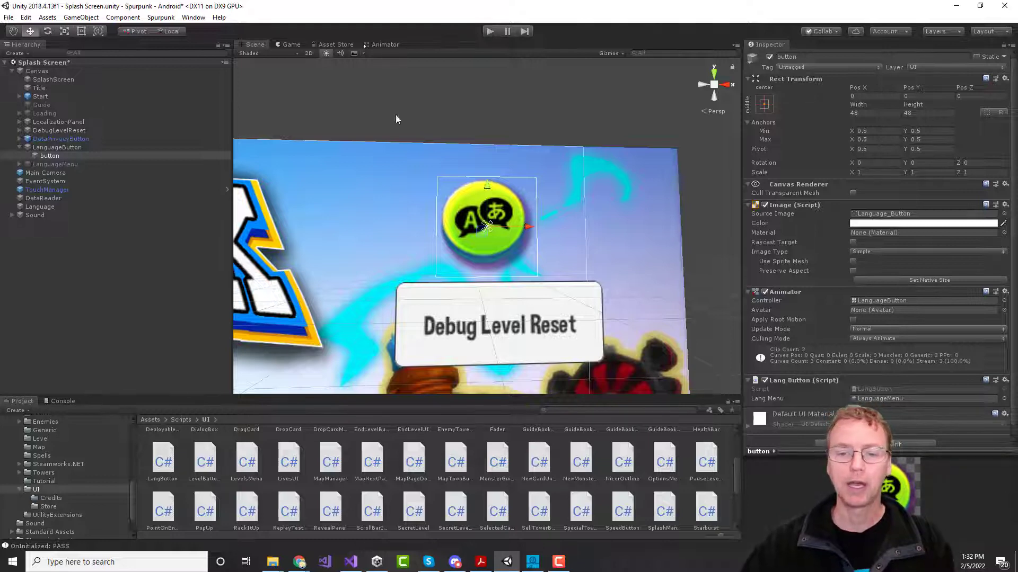
Step: Frame the title screen, inspect Title's Lang Specific sprites, and start Play mode again
{"action": "scroll", "coordinate": [384, 227], "scroll_direction": "down", "scroll_amount": 5}
{"action": "middle_click_drag", "start_coordinate": [353, 274], "coordinate": [545, 137]}
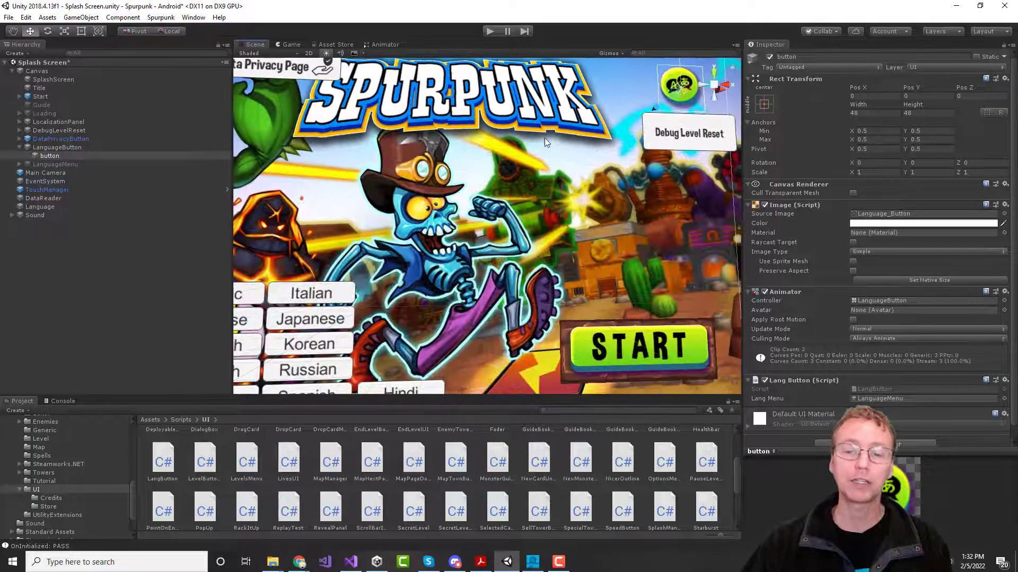
{"action": "scroll", "coordinate": [544, 140], "scroll_direction": "down", "scroll_amount": 4}
{"action": "middle_click_drag", "start_coordinate": [518, 177], "coordinate": [522, 209]}
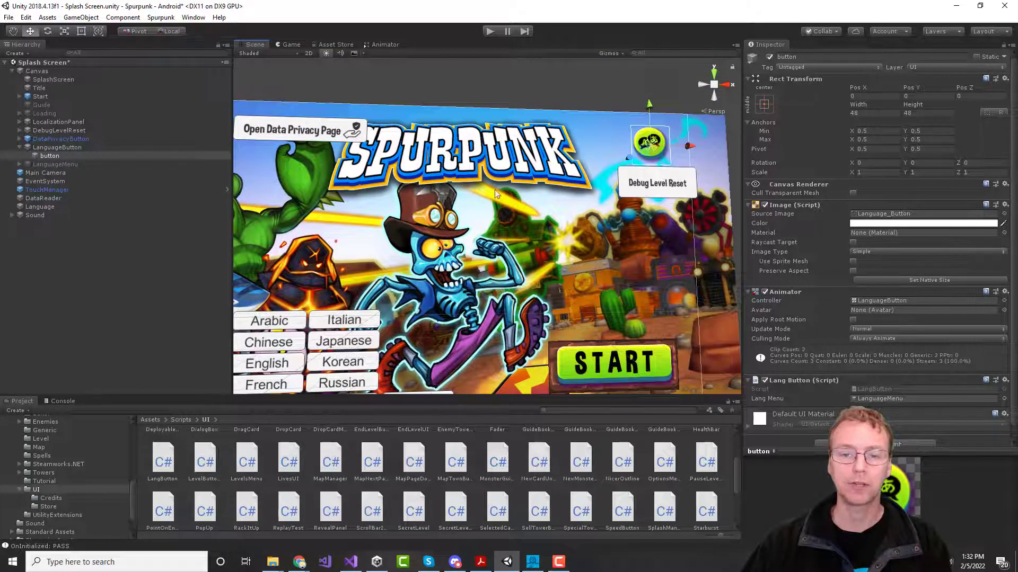
{"action": "left_click", "coordinate": [462, 165]}
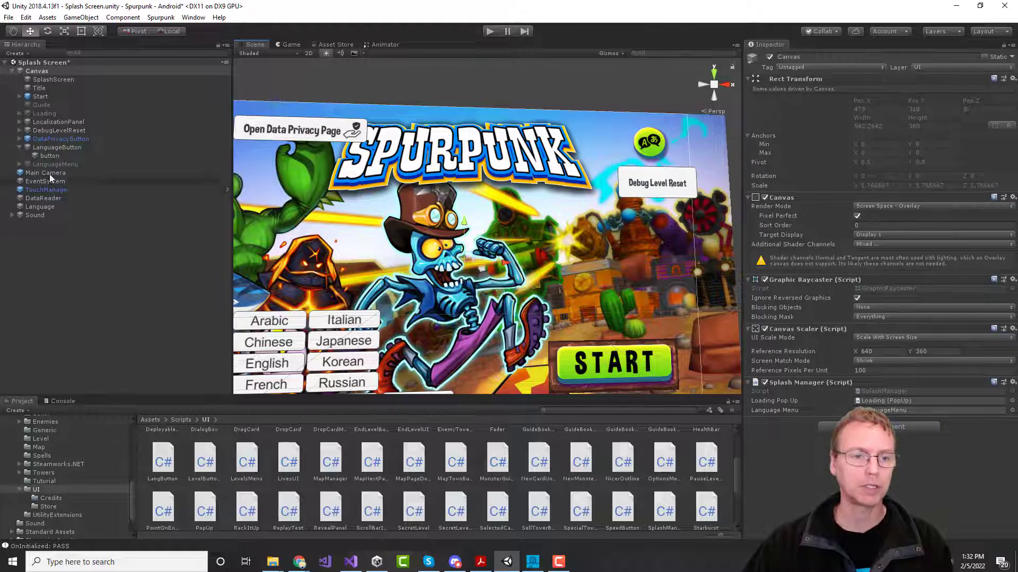
{"action": "left_click", "coordinate": [39, 88]}
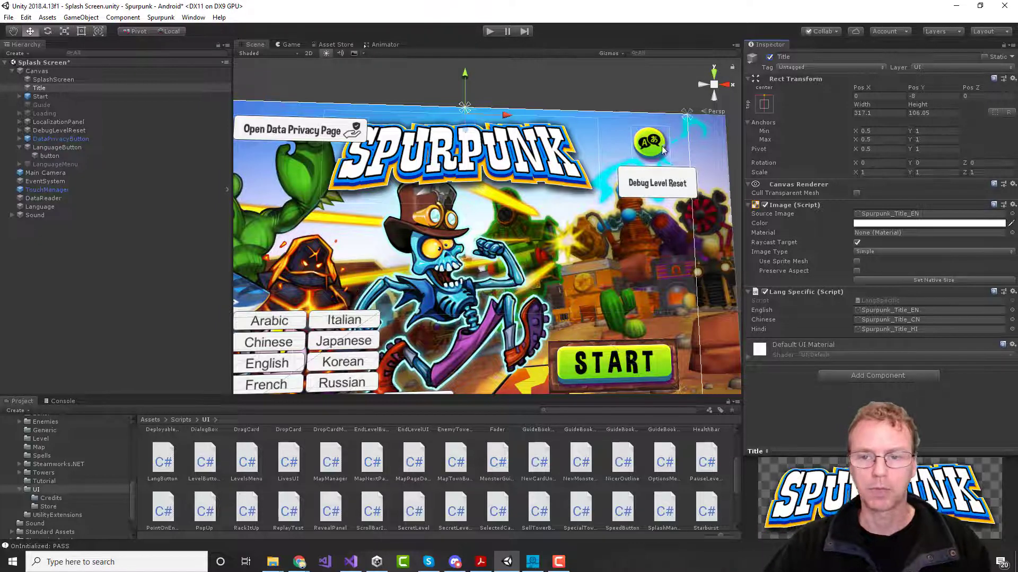
{"action": "left_click", "coordinate": [489, 31]}
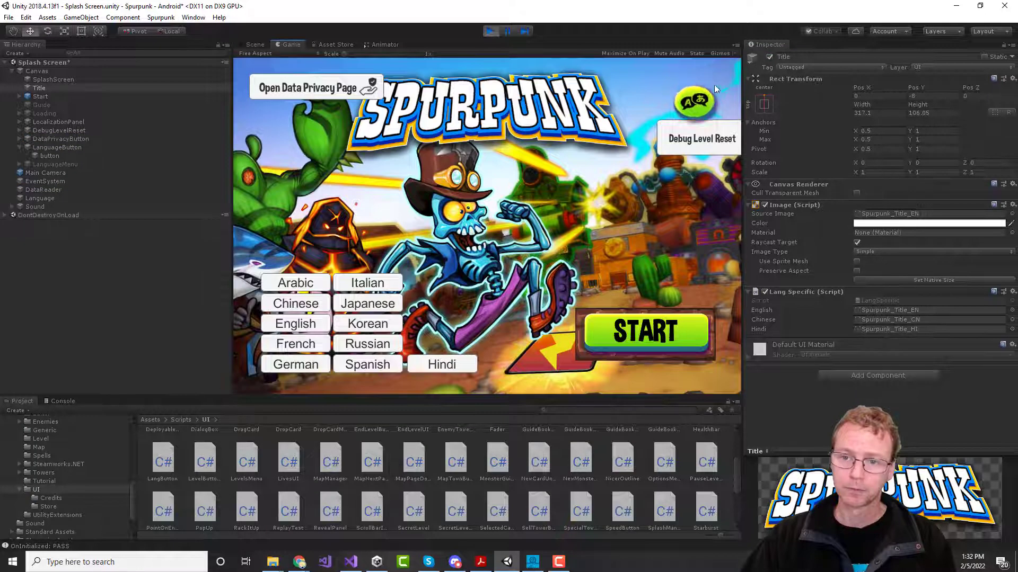
Step: Open the in-game language panel showing English and 简体中文
{"action": "left_click", "coordinate": [697, 97]}
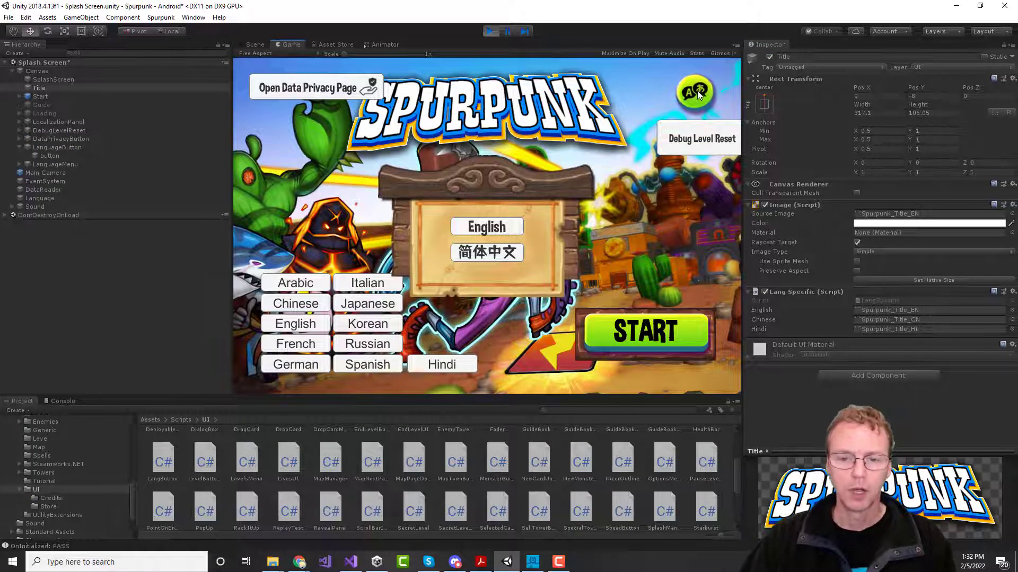